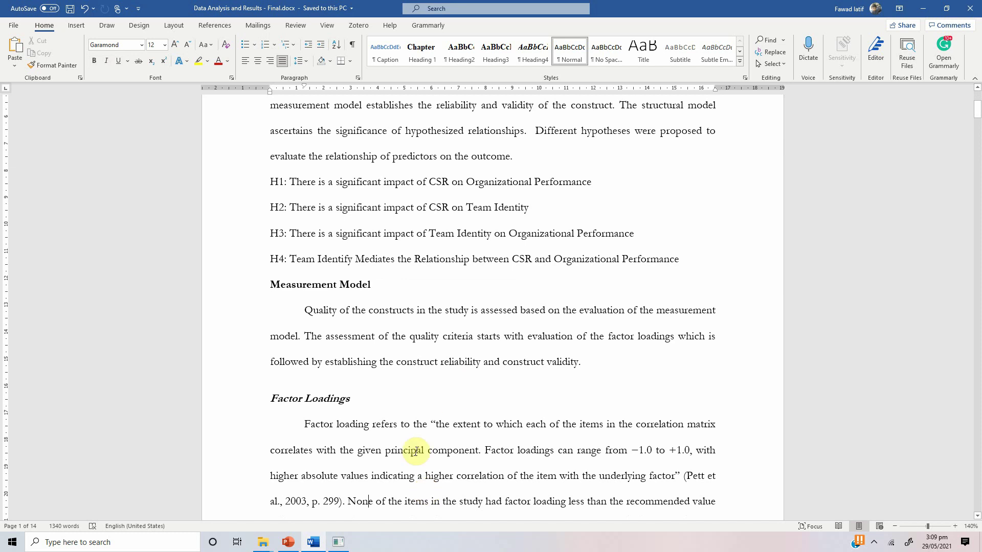
Place the cursor below the Table 1 Factor Loadings caption, and switch to the PLS Algorithm outer loadings report in SmartPLS
{"action": "scroll", "coordinate": [276, 409], "scroll_direction": "down", "scroll_amount": 3}
{"action": "left_click", "coordinate": [278, 412]}
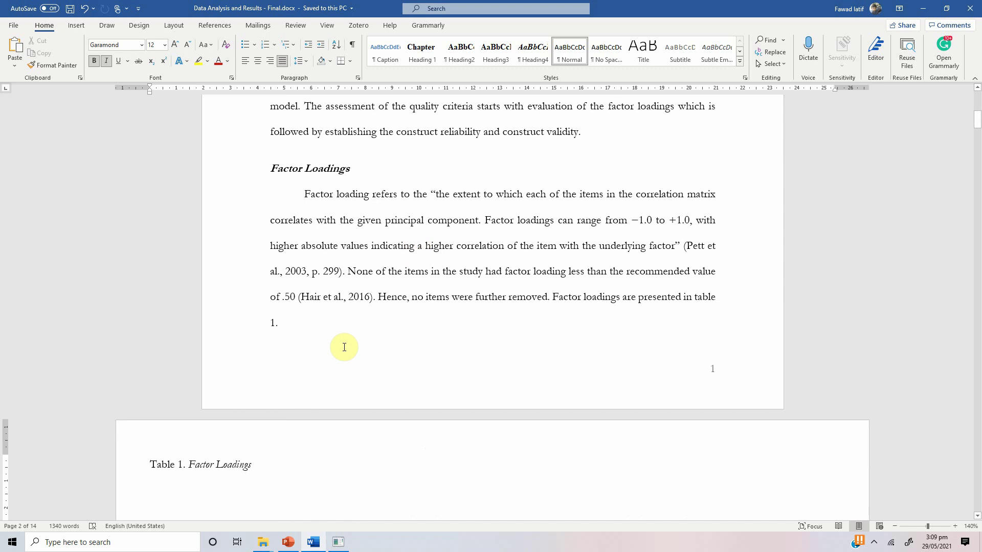
{"action": "left_click", "coordinate": [336, 545]}
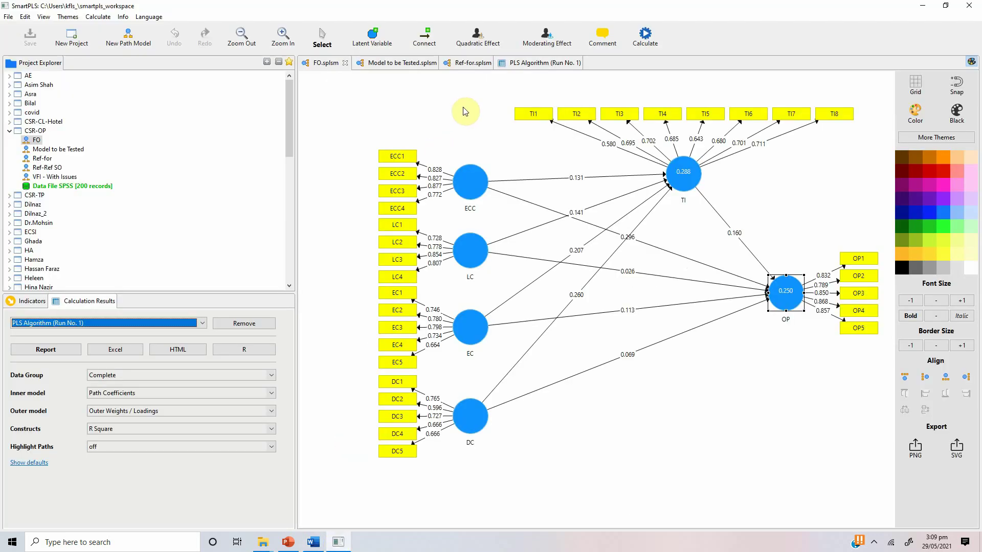
{"action": "left_click", "coordinate": [550, 65]}
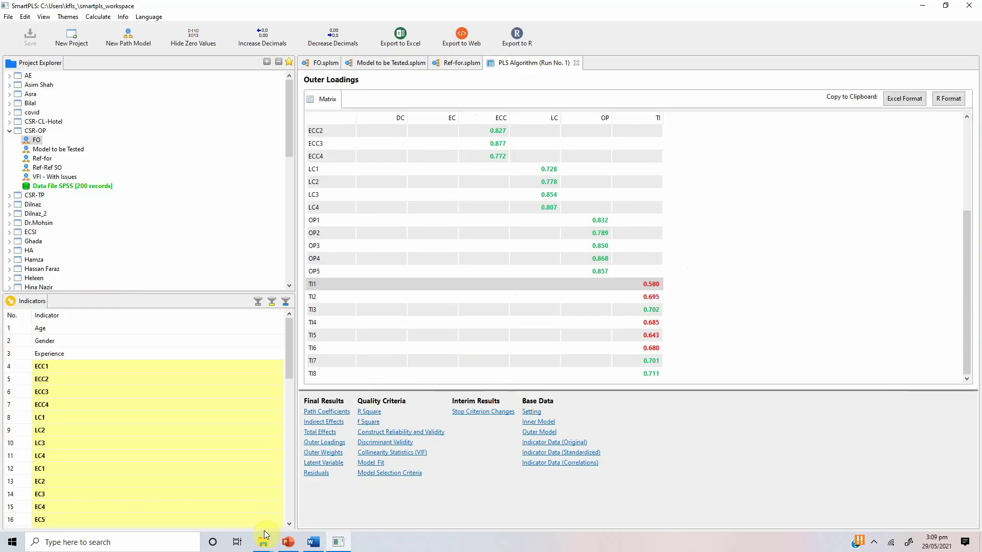
Find and launch Excel, minimizing its start-up window to keep the SmartPLS report in view
{"action": "left_click", "coordinate": [166, 547]}
{"action": "type", "text": "excel"}
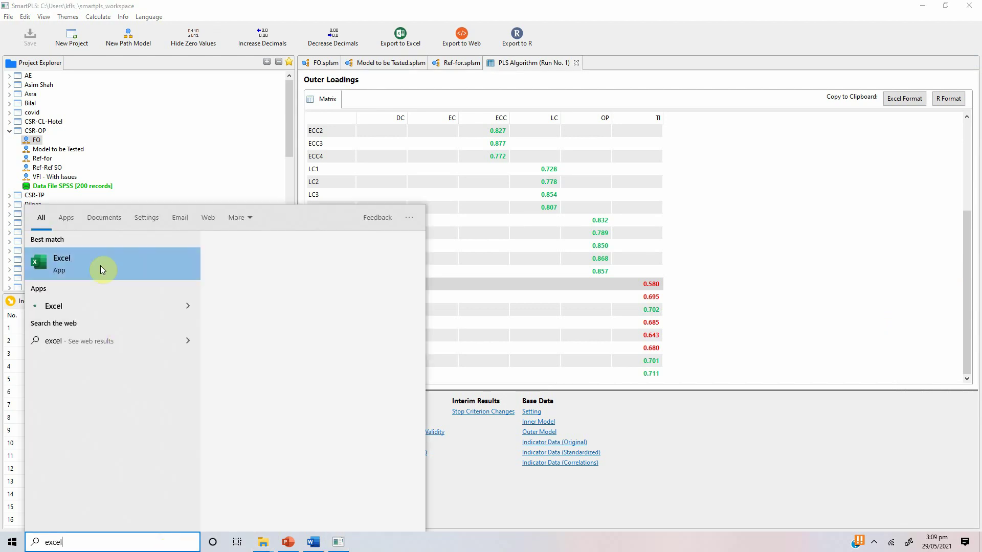
{"action": "left_click", "coordinate": [239, 347]}
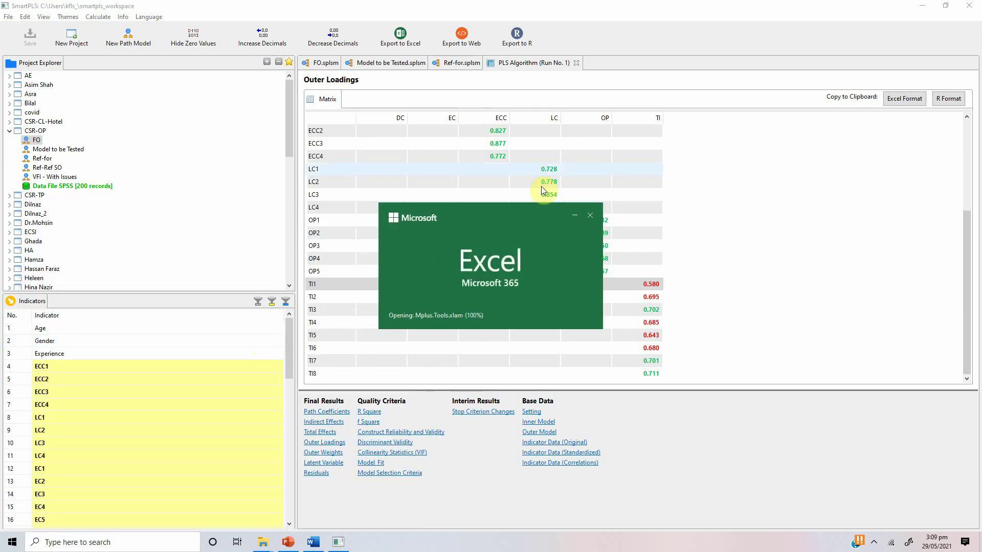
{"action": "left_click", "coordinate": [575, 214]}
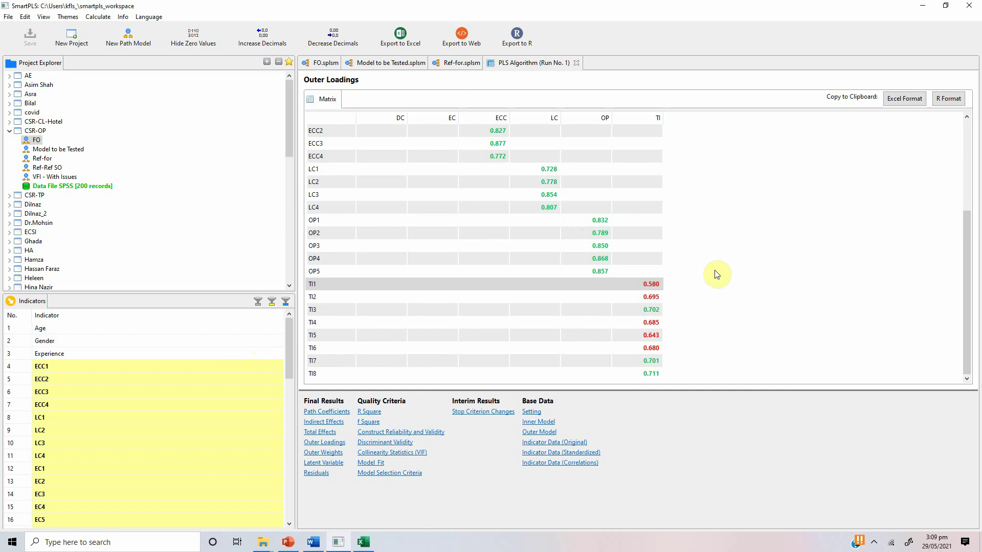
Copy the Outer Loadings matrix in Excel format and paste it into the blank Excel workbook at cell A1
{"action": "left_click_drag", "start_coordinate": [967, 292], "coordinate": [967, 114]}
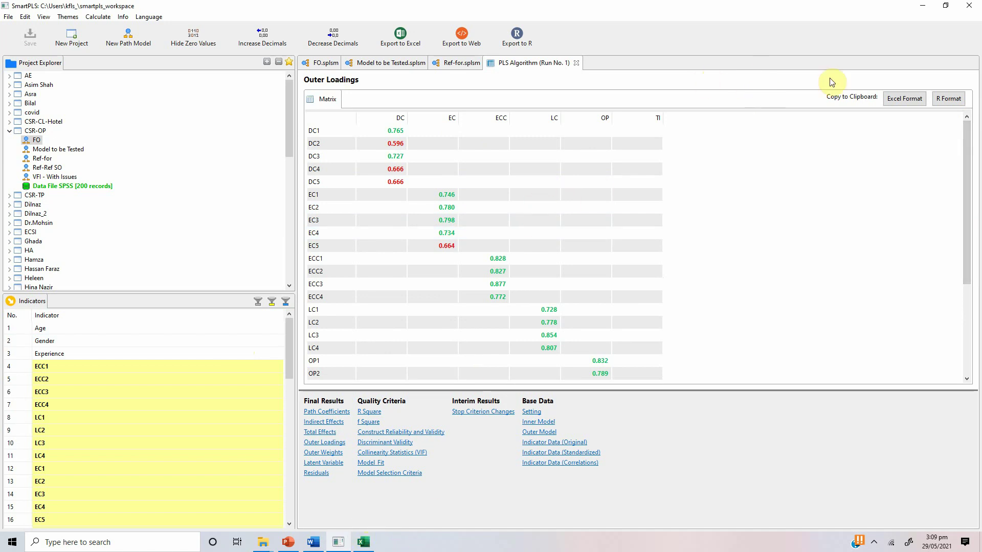
{"action": "left_click", "coordinate": [891, 101]}
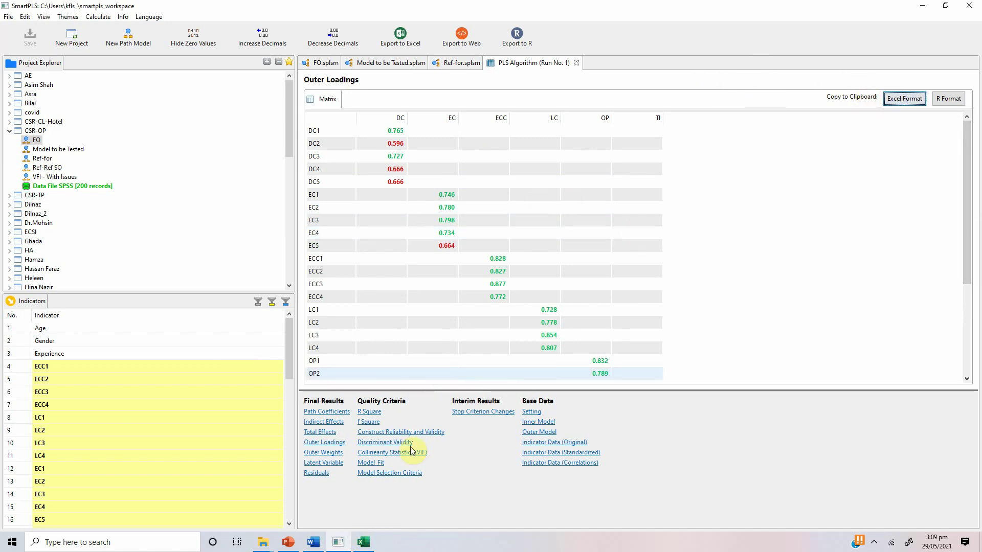
{"action": "left_click", "coordinate": [372, 545]}
{"action": "left_click", "coordinate": [141, 124]}
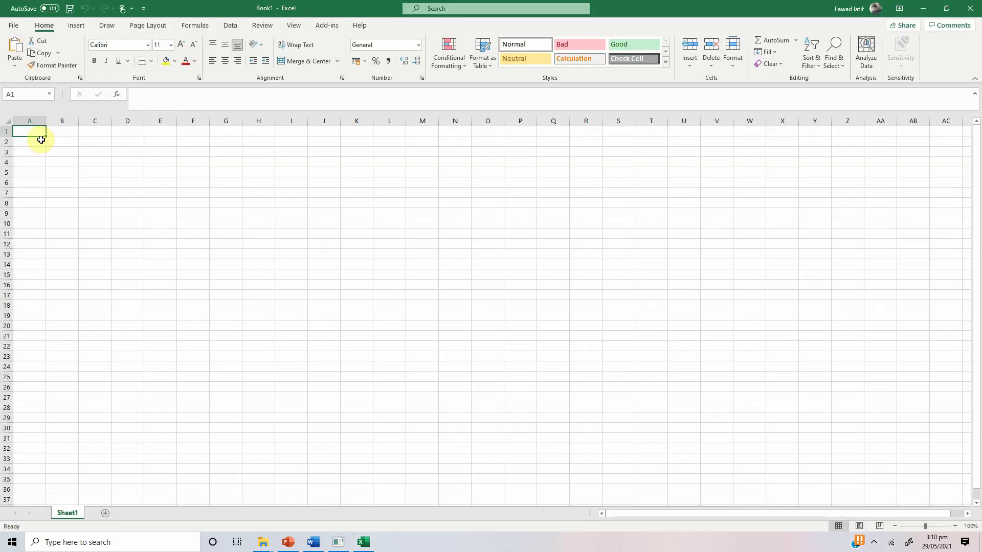
{"action": "key", "text": "ctrl+v"}
{"action": "left_click", "coordinate": [97, 183]}
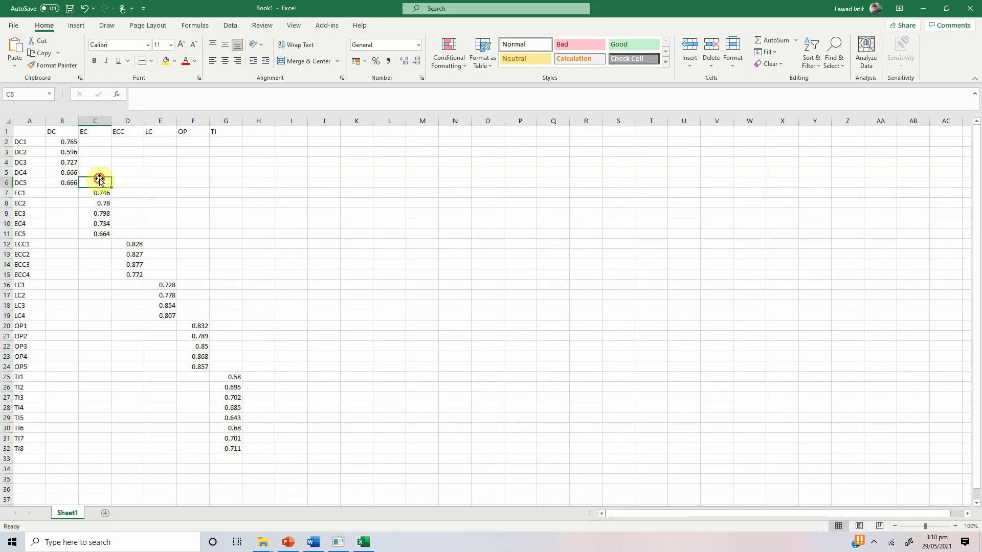
Format the loading values in B2:G32 as Number with three decimal places
{"action": "left_click_drag", "start_coordinate": [71, 143], "coordinate": [230, 437]}
{"action": "right_click", "coordinate": [231, 439]}
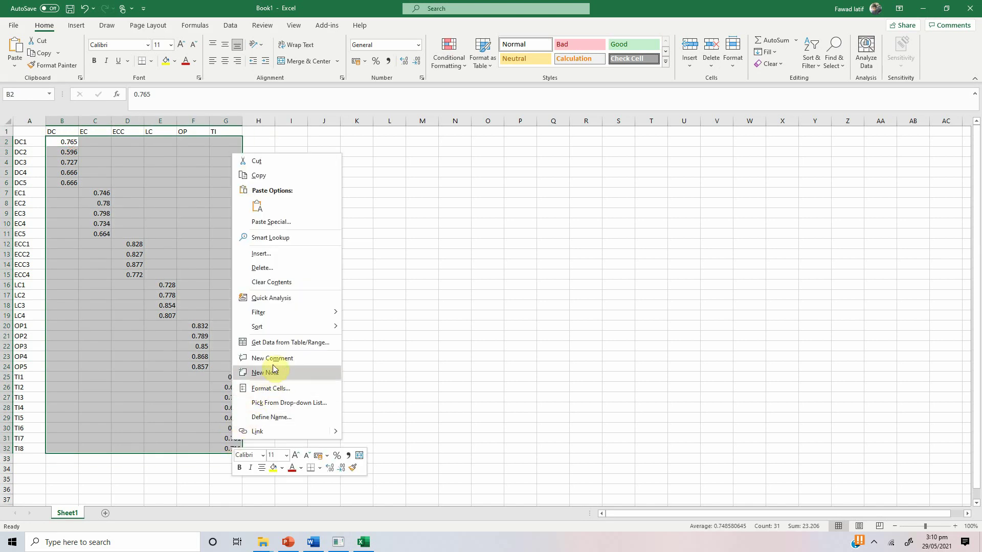
{"action": "left_click", "coordinate": [268, 385]}
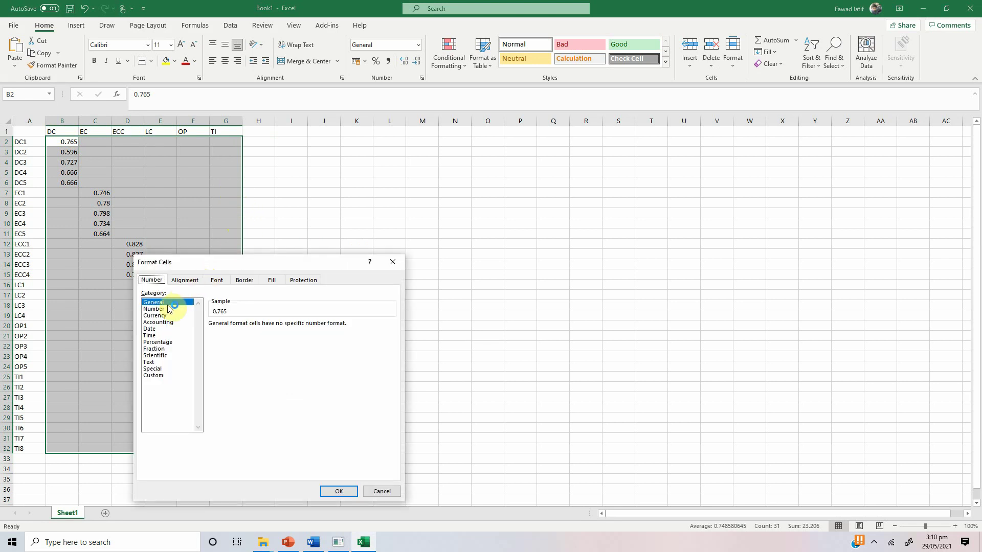
{"action": "left_click", "coordinate": [168, 309]}
{"action": "left_click", "coordinate": [280, 322]}
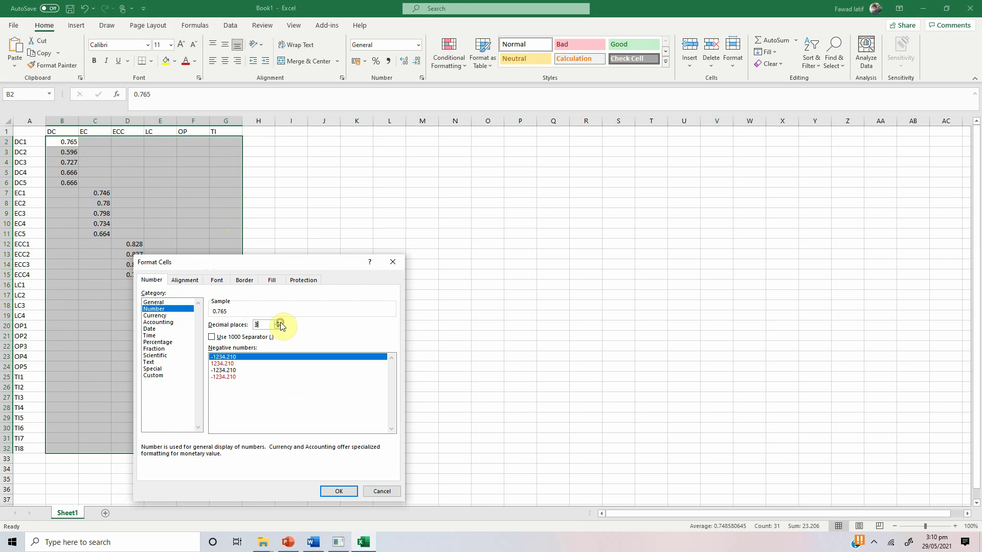
{"action": "left_click", "coordinate": [339, 492]}
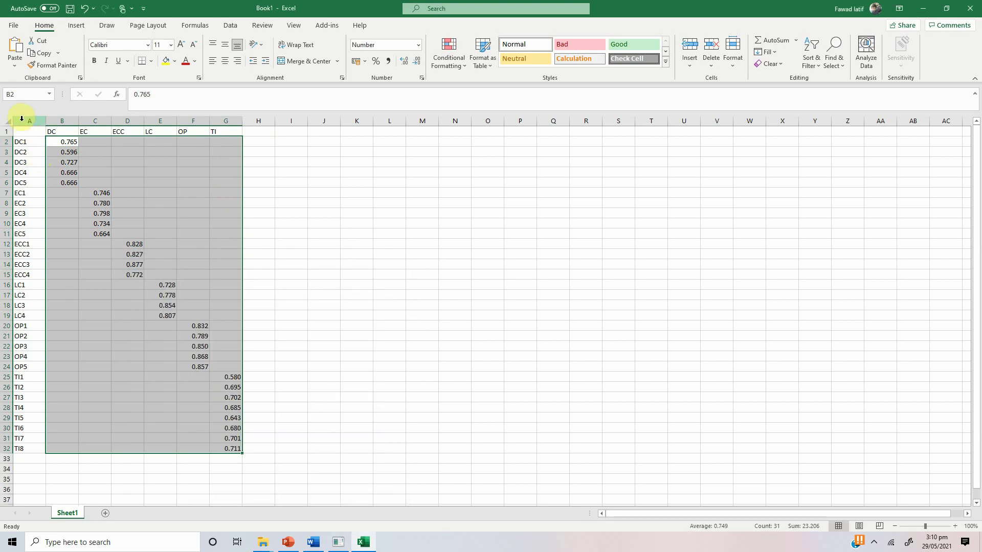
Copy the loadings range A1:G32 and paste it below the Table 1 caption in the Word document
{"action": "left_click_drag", "start_coordinate": [22, 131], "coordinate": [223, 444]}
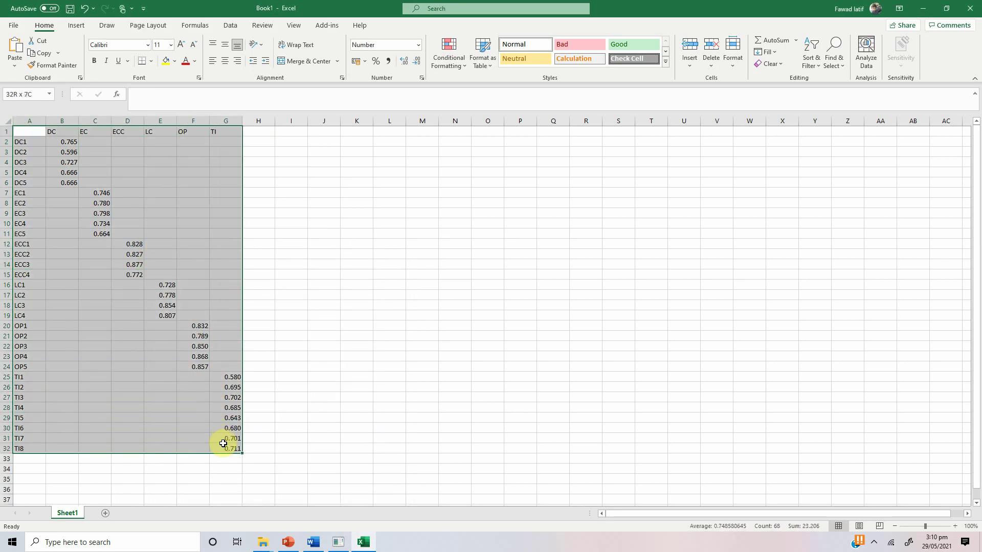
{"action": "key", "text": "ctrl+c"}
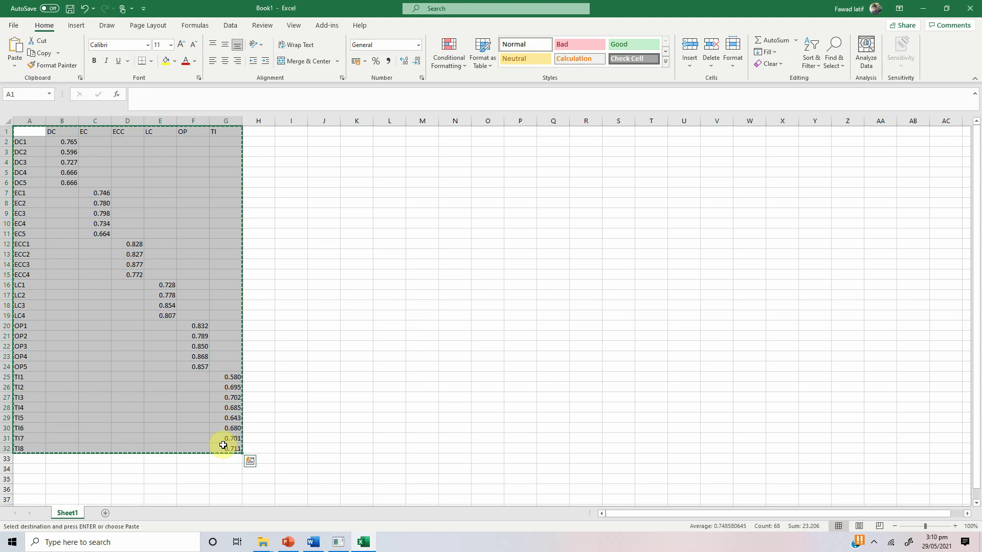
{"action": "left_click", "coordinate": [314, 542]}
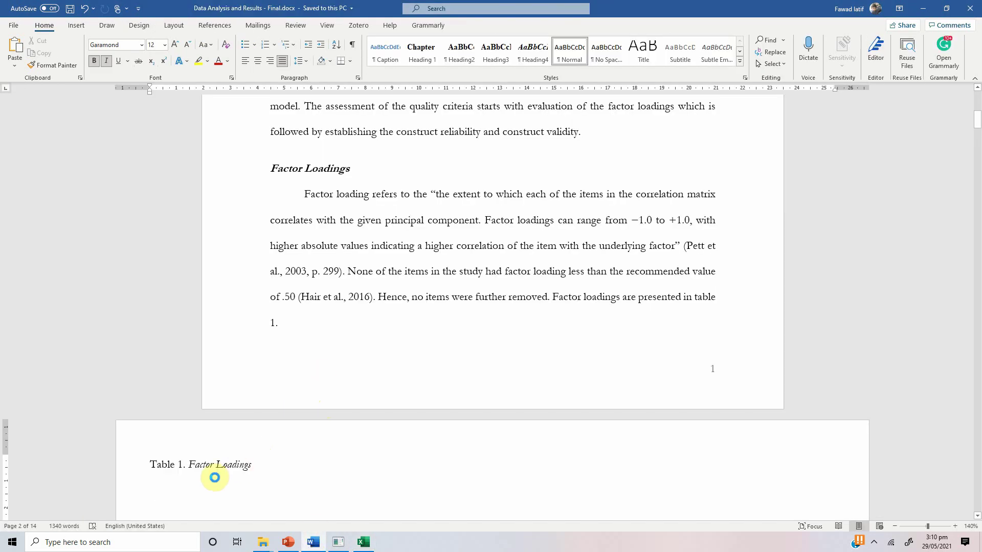
{"action": "key", "text": "ctrl+v"}
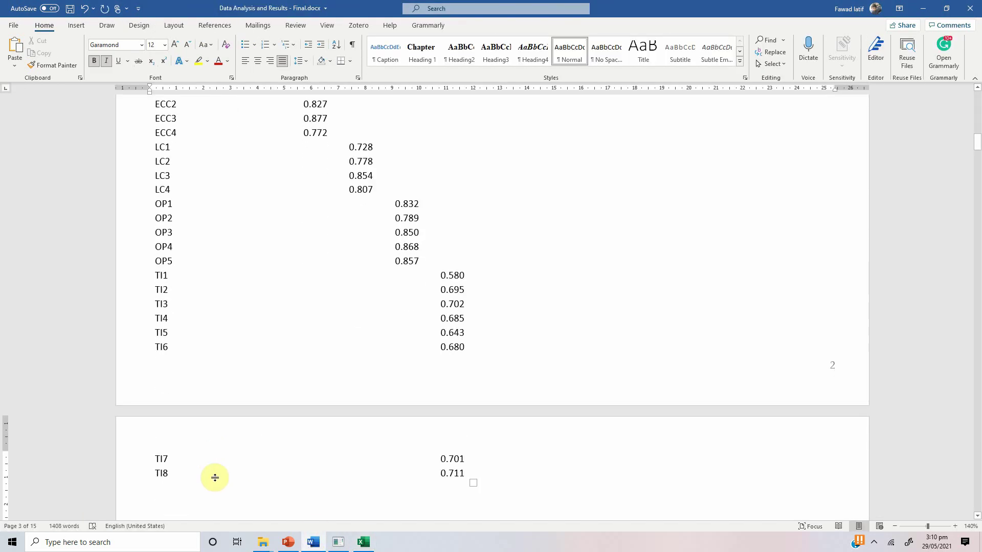
Delete the blank line between the Table 1 caption and the pasted factor loadings table
{"action": "key", "text": "Up"}
{"action": "key", "text": "Up"}
{"action": "key", "text": "Up"}
{"action": "key", "text": "Up"}
{"action": "key", "text": "Up"}
{"action": "key", "text": "Up"}
{"action": "key", "text": "Up"}
{"action": "key", "text": "Up"}
{"action": "key", "text": "Up"}
{"action": "key", "text": "Up"}
{"action": "key", "text": "Up"}
{"action": "key", "text": "Up"}
{"action": "key", "text": "Up"}
{"action": "key", "text": "Up"}
{"action": "key", "text": "Up"}
{"action": "key", "text": "Up"}
{"action": "key", "text": "Up"}
{"action": "key", "text": "Up"}
{"action": "key", "text": "Up"}
{"action": "key", "text": "Up"}
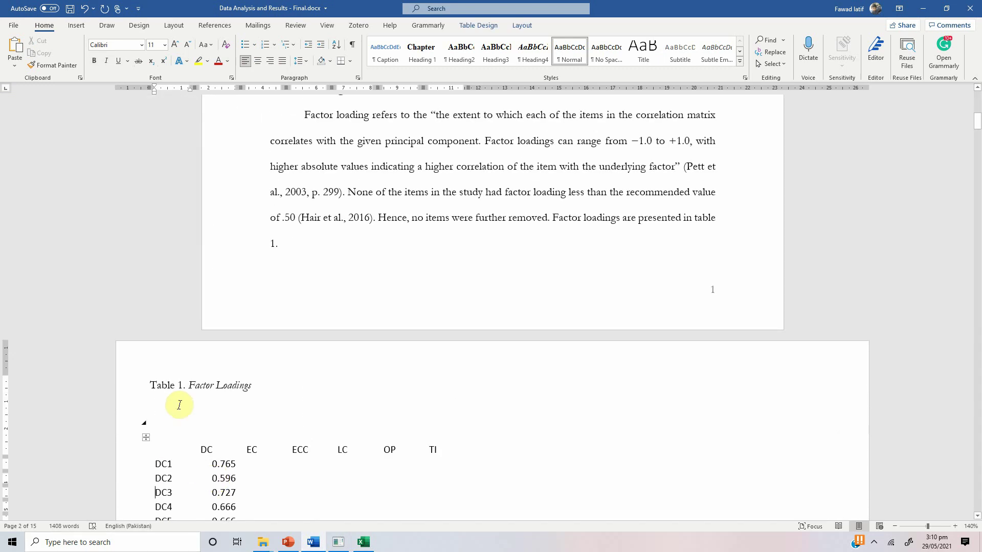
{"action": "left_click", "coordinate": [179, 405]}
{"action": "key", "text": "Delete"}
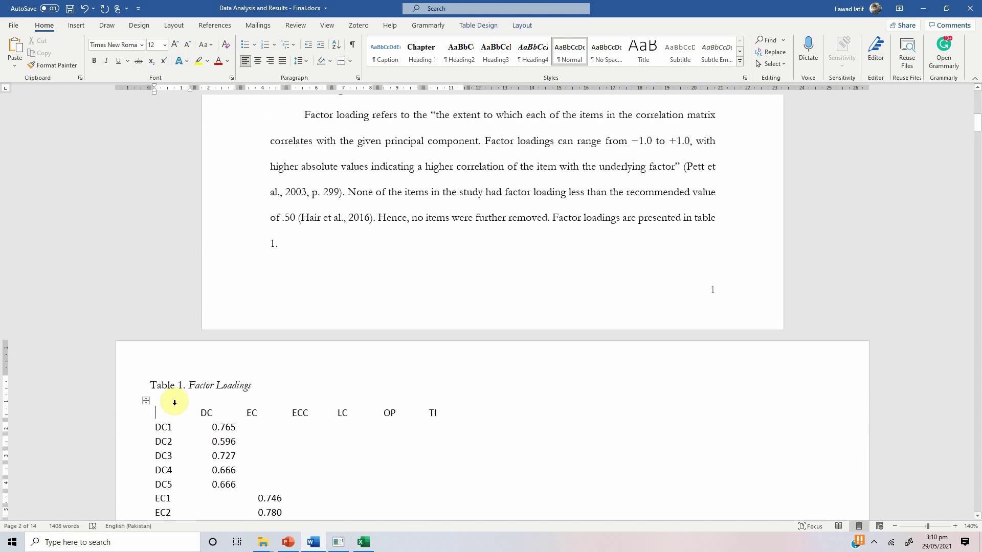
AutoFit the whole factor loadings table to the window and add borders along its top and bottom edges
{"action": "left_click", "coordinate": [146, 401]}
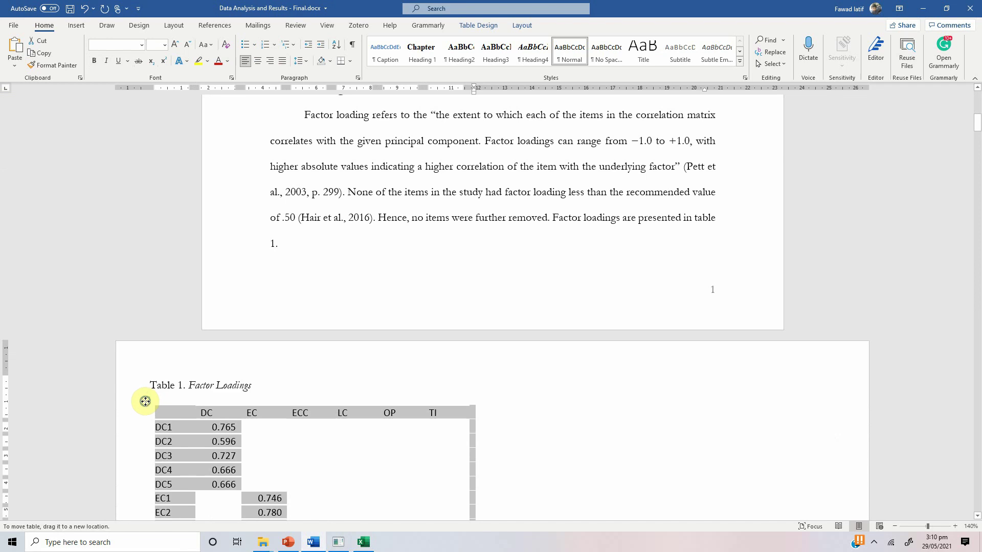
{"action": "right_click", "coordinate": [145, 402]}
{"action": "mouse_move", "coordinate": [216, 332]}
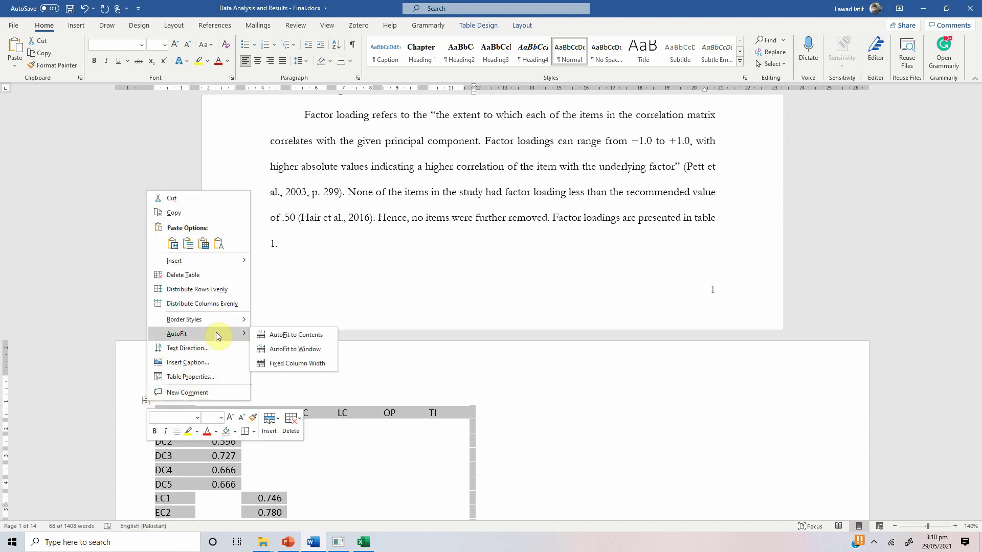
{"action": "left_click", "coordinate": [293, 347]}
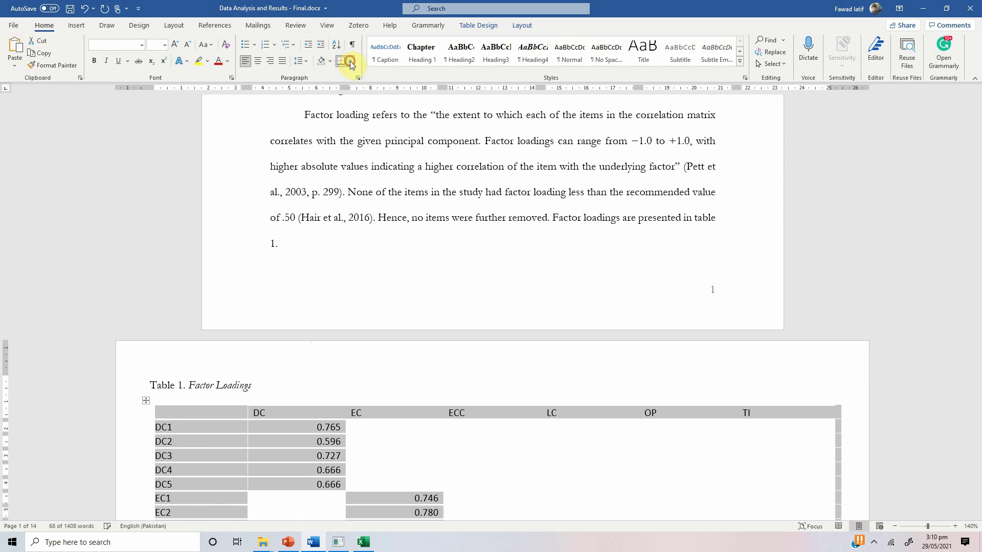
{"action": "left_click", "coordinate": [350, 60]}
{"action": "left_click", "coordinate": [350, 90]}
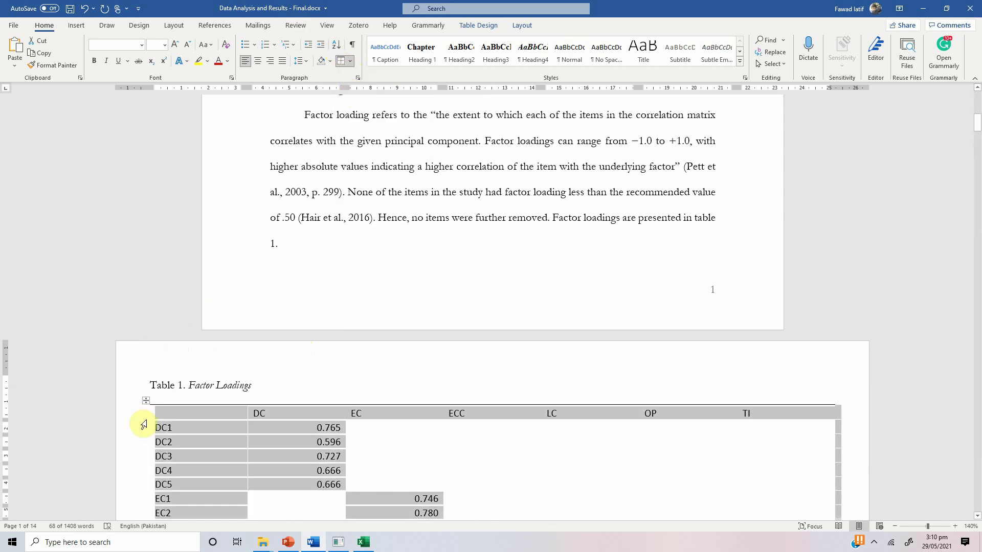
Add a bottom border beneath the header row of the factor loadings table
{"action": "left_click", "coordinate": [166, 413]}
{"action": "key", "text": "shift+Right"}
{"action": "key", "text": "shift+Right"}
{"action": "key", "text": "shift+Right"}
{"action": "key", "text": "shift+Right"}
{"action": "key", "text": "shift+Right"}
{"action": "key", "text": "shift+Right"}
{"action": "key", "text": "shift+Right"}
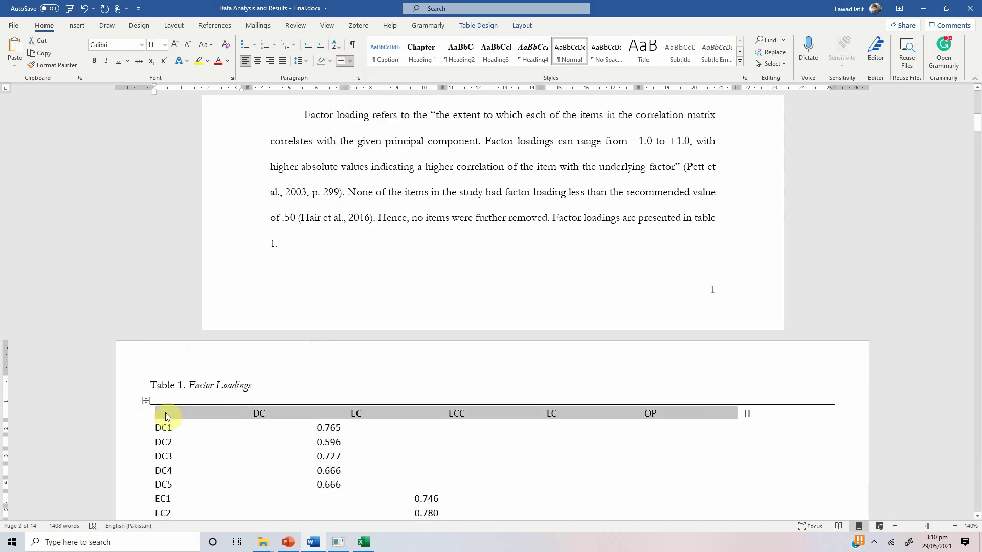
{"action": "left_click", "coordinate": [350, 61]}
{"action": "left_click", "coordinate": [361, 72]}
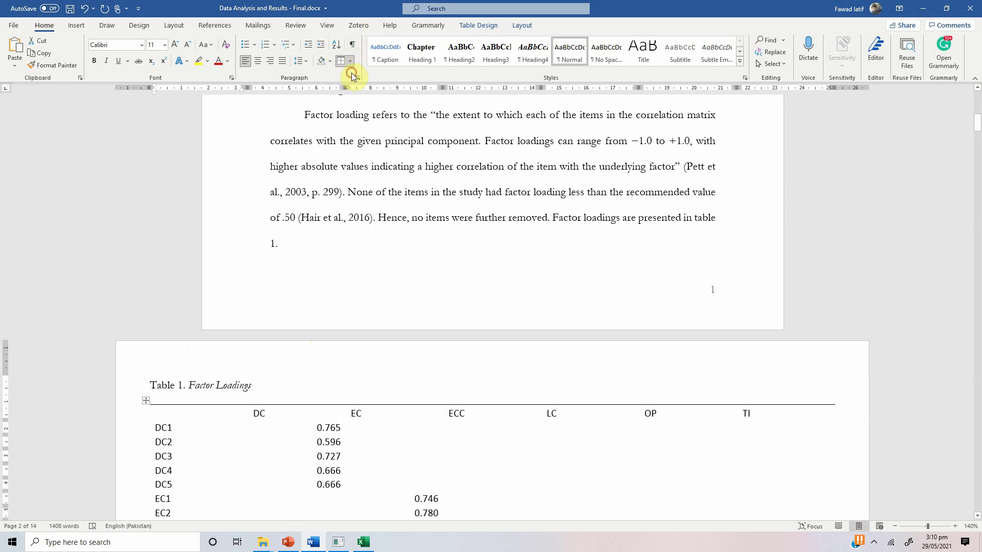
Center the construct headers and loading values in the DC to TI columns of the table
{"action": "left_click", "coordinate": [260, 417]}
{"action": "left_click_drag", "start_coordinate": [266, 403], "coordinate": [756, 417]}
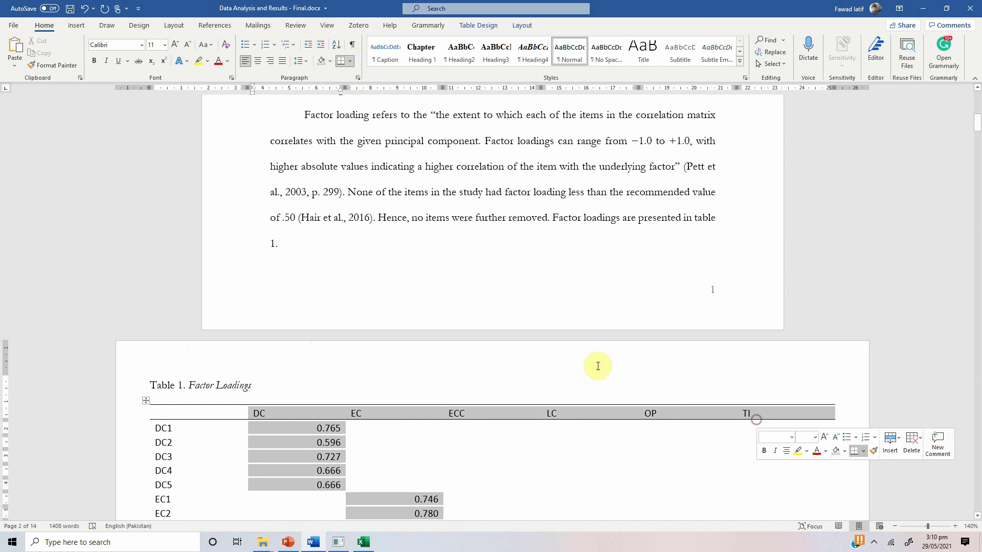
{"action": "left_click", "coordinate": [256, 60]}
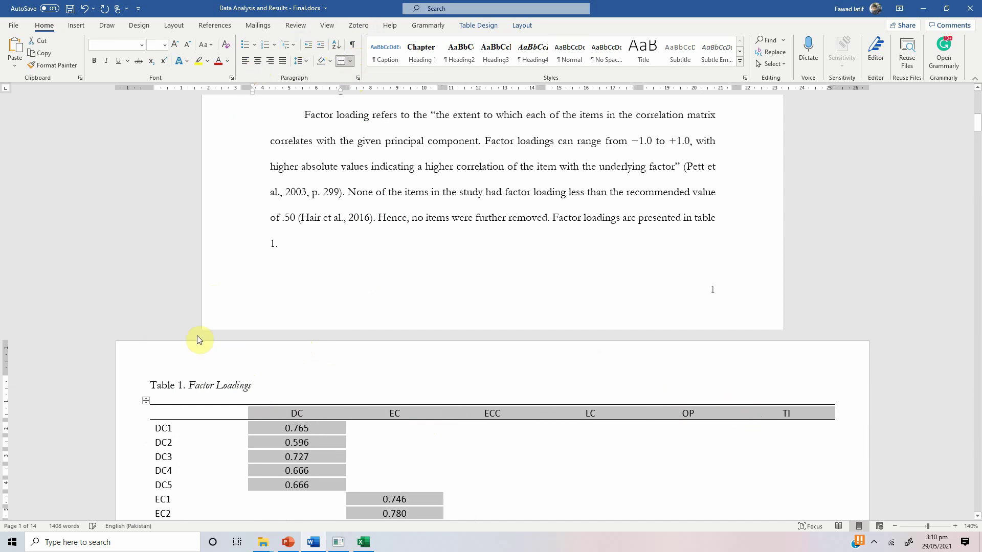
{"action": "left_click", "coordinate": [178, 392]}
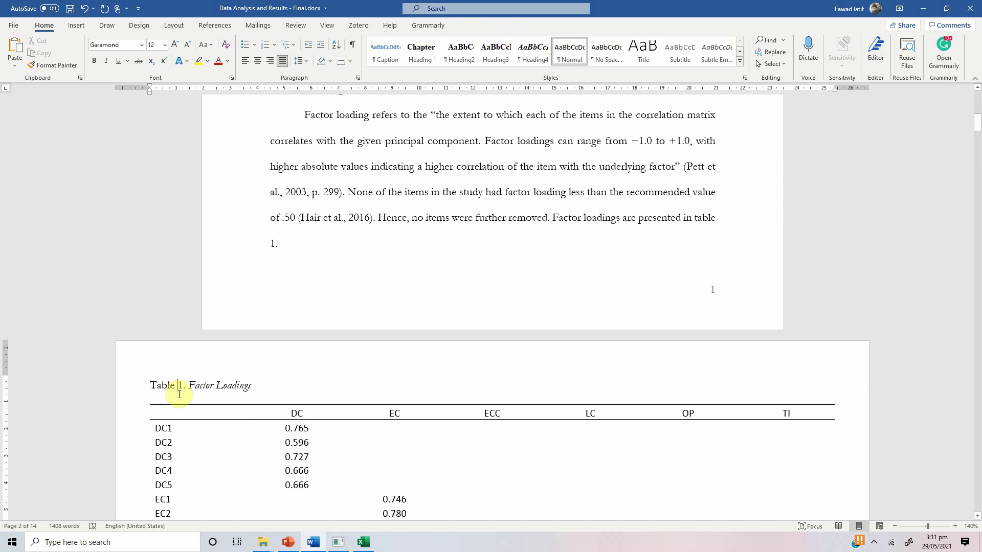
Review the formatted Table 1 from the text above it down to the Table 2 VIF caption
{"action": "key", "text": "Up"}
{"action": "key", "text": "Up"}
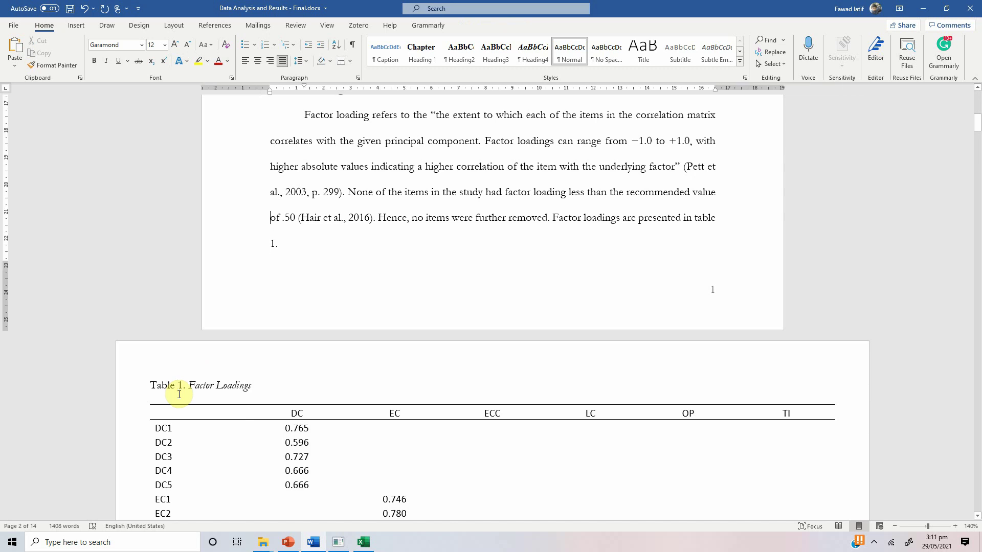
{"action": "key", "text": "Down"}
{"action": "key", "text": "Down"}
{"action": "key", "text": "Down"}
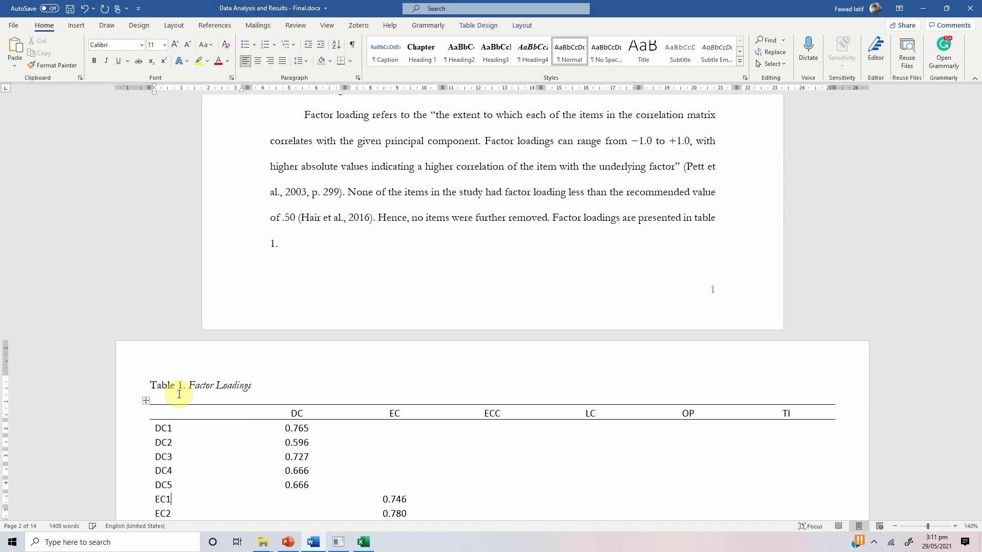
{"action": "key", "text": "Down"}
{"action": "key", "text": "Down"}
{"action": "key", "text": "Down"}
{"action": "key", "text": "Down"}
{"action": "key", "text": "Down"}
{"action": "key", "text": "Down"}
{"action": "key", "text": "Down"}
{"action": "key", "text": "Down"}
{"action": "key", "text": "Down"}
{"action": "key", "text": "Down"}
{"action": "key", "text": "Down"}
{"action": "key", "text": "Down"}
{"action": "key", "text": "Down"}
{"action": "key", "text": "Down"}
{"action": "key", "text": "Down"}
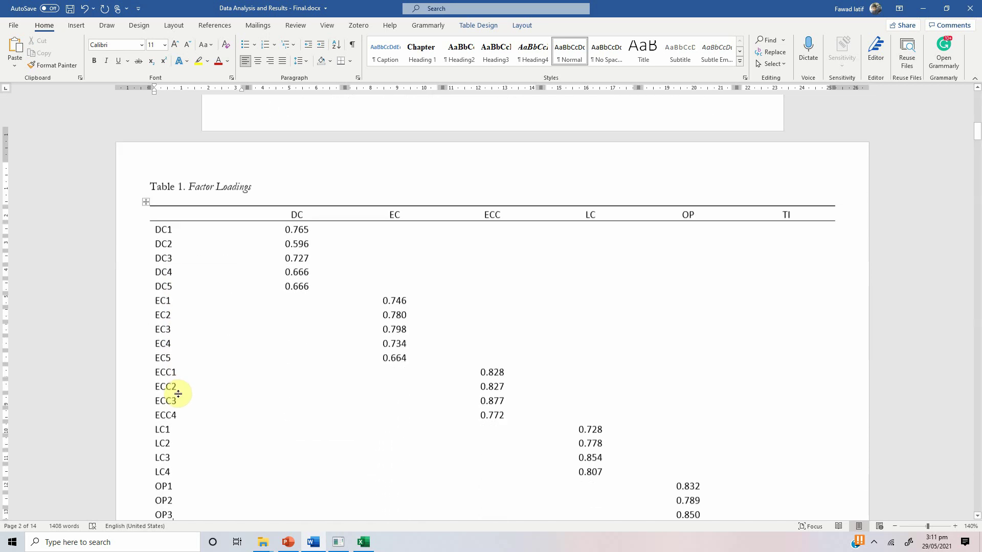
{"action": "key", "text": "Down"}
{"action": "key", "text": "Down"}
{"action": "key", "text": "Down"}
{"action": "key", "text": "Down"}
{"action": "key", "text": "Down"}
{"action": "key", "text": "Down"}
{"action": "key", "text": "Down"}
{"action": "key", "text": "Down"}
{"action": "key", "text": "Down"}
{"action": "key", "text": "Down"}
{"action": "key", "text": "Down"}
{"action": "key", "text": "Down"}
{"action": "key", "text": "Down"}
{"action": "key", "text": "Down"}
{"action": "key", "text": "Down"}
{"action": "key", "text": "Down"}
{"action": "key", "text": "Down"}
{"action": "key", "text": "Down"}
{"action": "key", "text": "Down"}
{"action": "key", "text": "Down"}
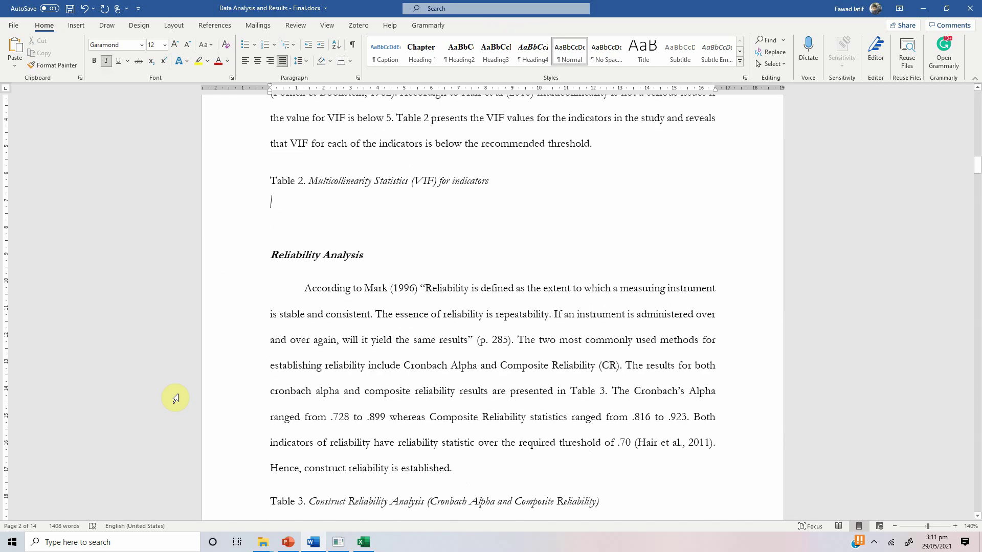
Switch to SmartPLS, open the Collinearity Statistics (VIF) results and copy the outer VIF values in Excel format
{"action": "key", "text": "Up"}
{"action": "key", "text": "Up"}
{"action": "key", "text": "Up"}
{"action": "key", "text": "Up"}
{"action": "key", "text": "Up"}
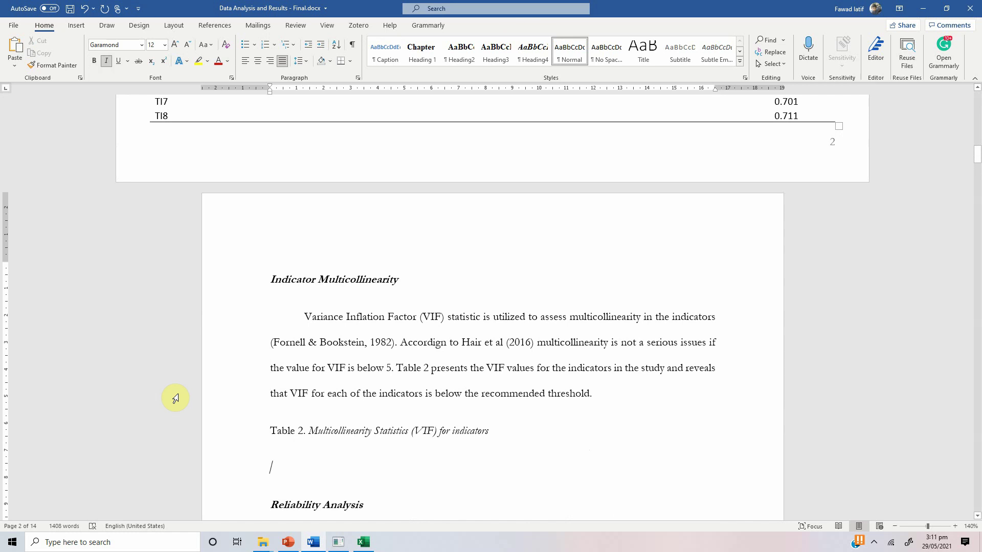
{"action": "left_click", "coordinate": [339, 541]}
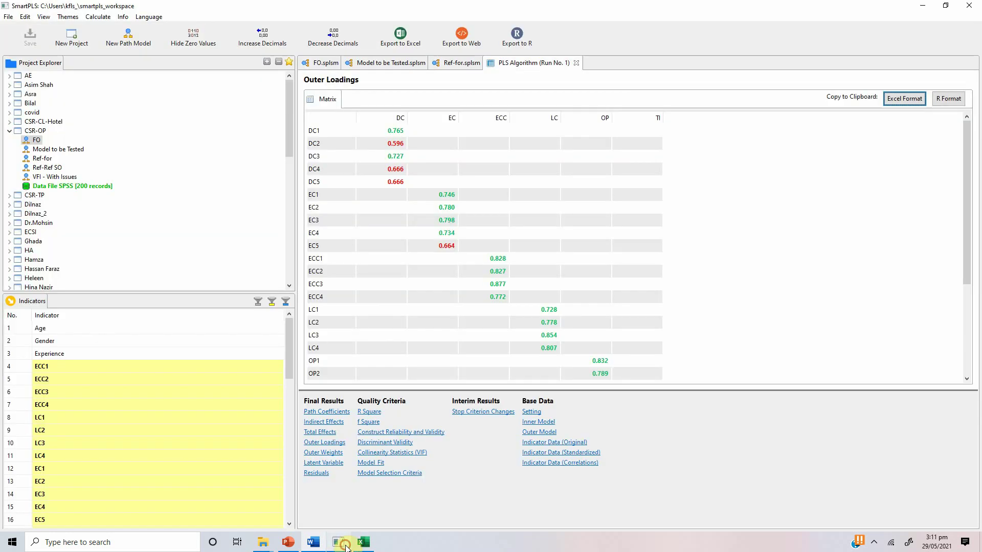
{"action": "left_click", "coordinate": [402, 455]}
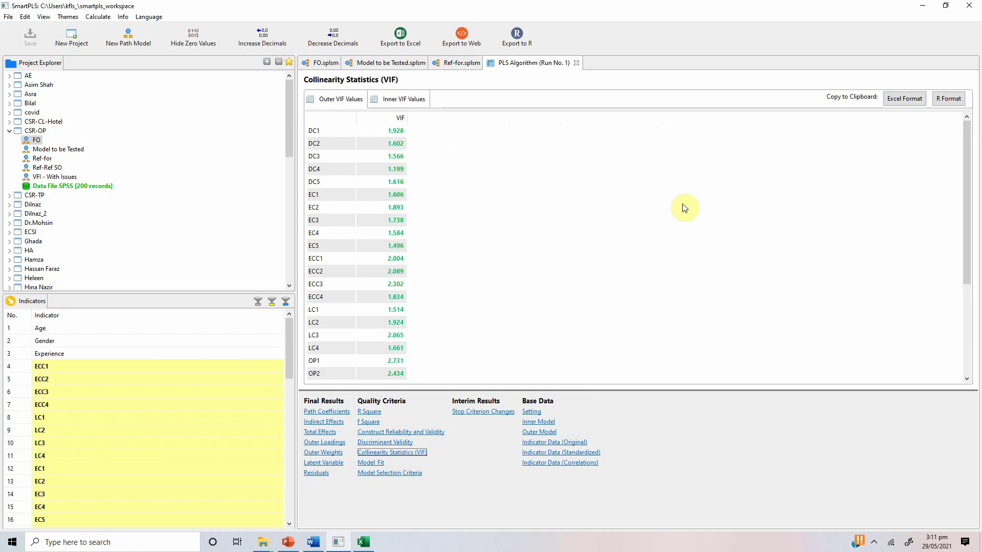
{"action": "left_click_drag", "start_coordinate": [967, 140], "coordinate": [974, 257]}
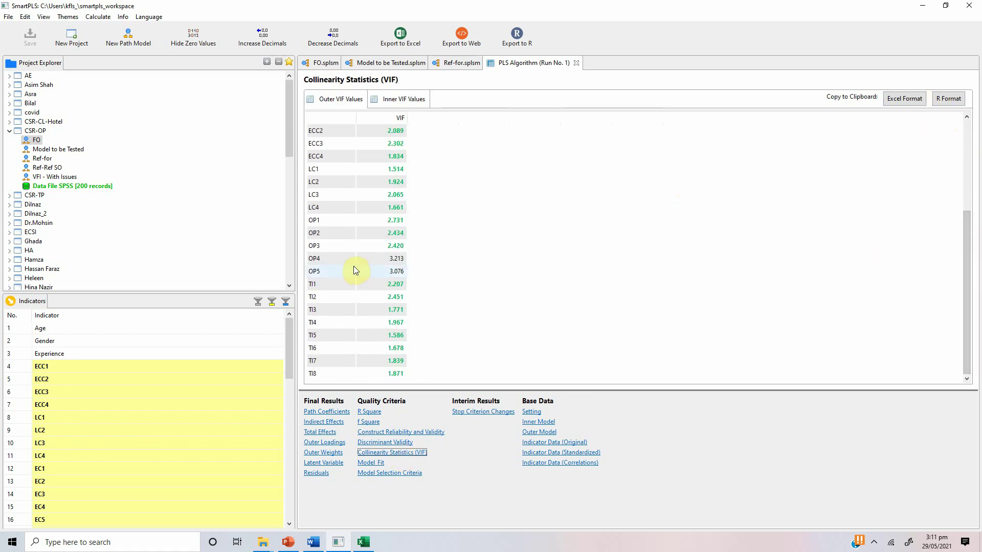
{"action": "left_click", "coordinate": [904, 106]}
Switch to Excel and paste the copied VIF values into a new worksheet
{"action": "left_click", "coordinate": [363, 543]}
{"action": "left_click_drag", "start_coordinate": [169, 498], "coordinate": [107, 515]}
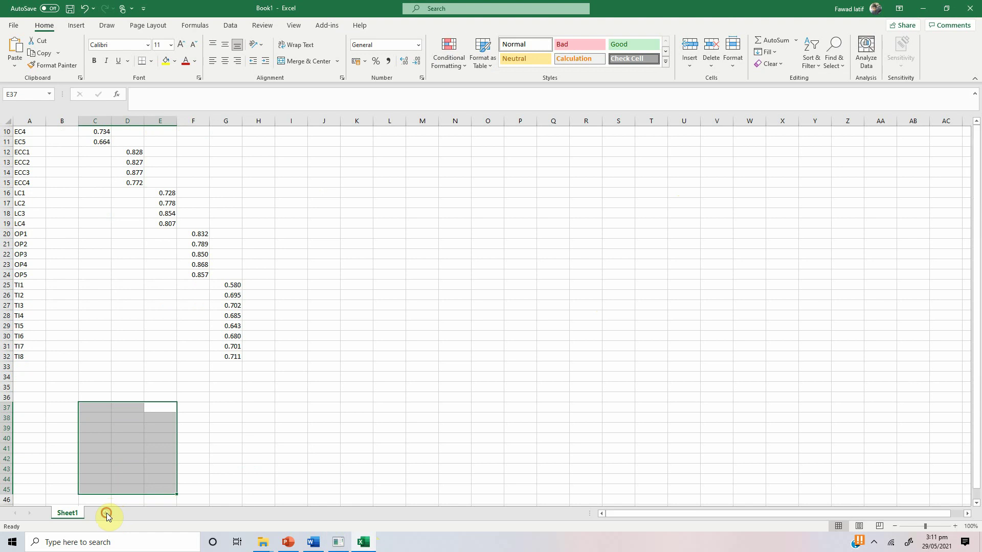
{"action": "left_click", "coordinate": [106, 514]}
{"action": "key", "text": "ctrl+v"}
Copy the VIF range A1:B32 and paste it into the Word document below the Table 2 caption
{"action": "left_click_drag", "start_coordinate": [31, 131], "coordinate": [70, 447]}
{"action": "key", "text": "ctrl+c"}
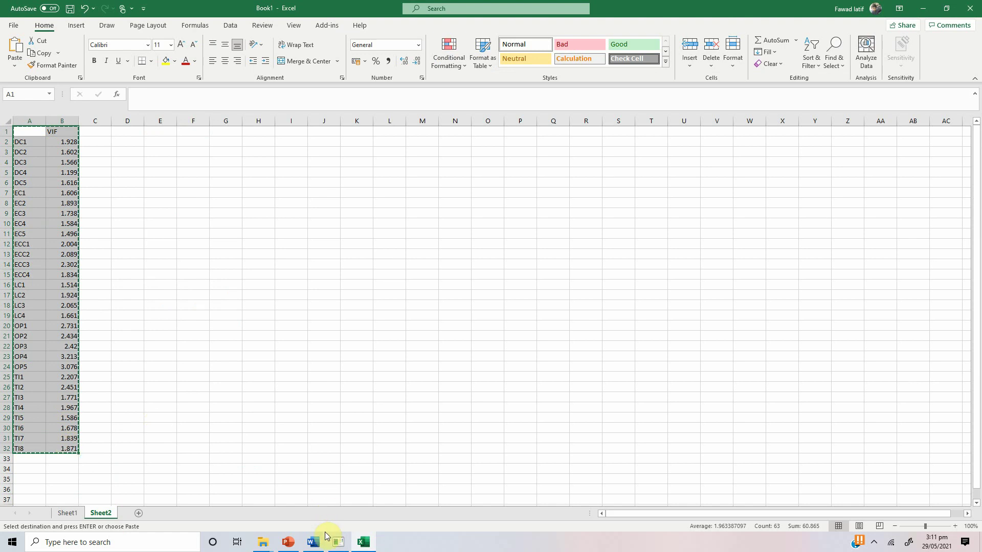
{"action": "left_click", "coordinate": [323, 539]}
{"action": "key", "text": "ctrl+v"}
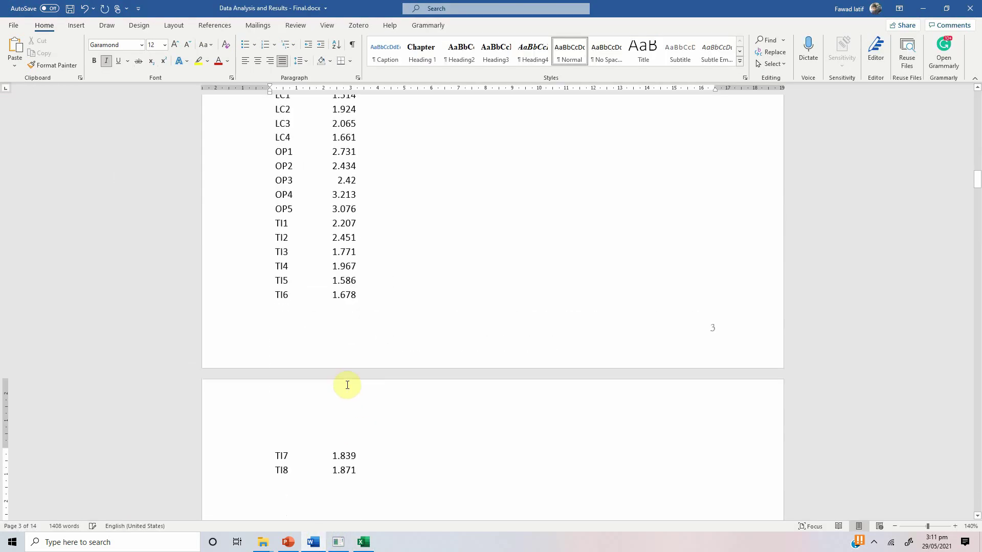
{"action": "scroll", "coordinate": [348, 225], "scroll_direction": "up", "scroll_amount": 3}
{"action": "scroll", "coordinate": [349, 225], "scroll_direction": "up", "scroll_amount": 7}
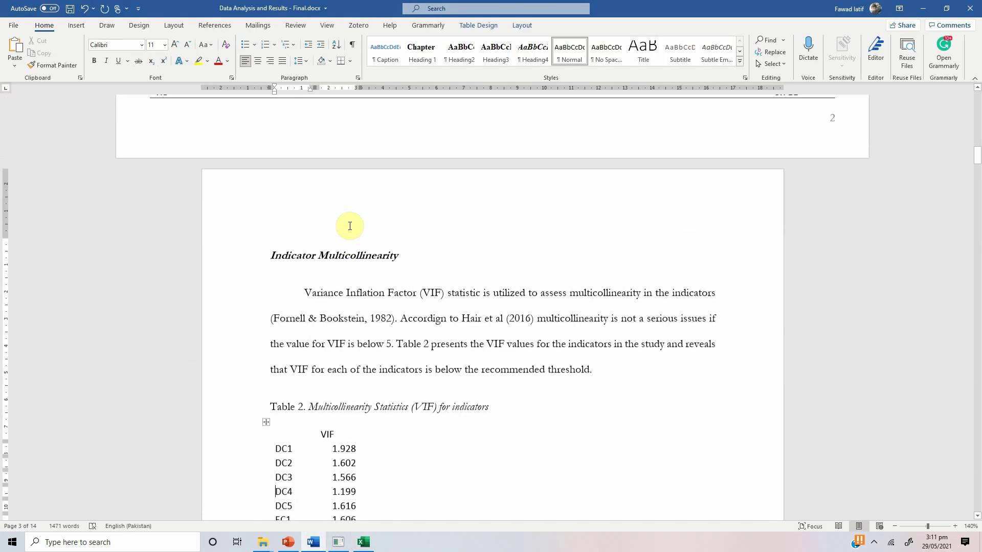
AutoFit the whole VIF table to the window and add borders along its top and bottom edges
{"action": "left_click", "coordinate": [266, 423]}
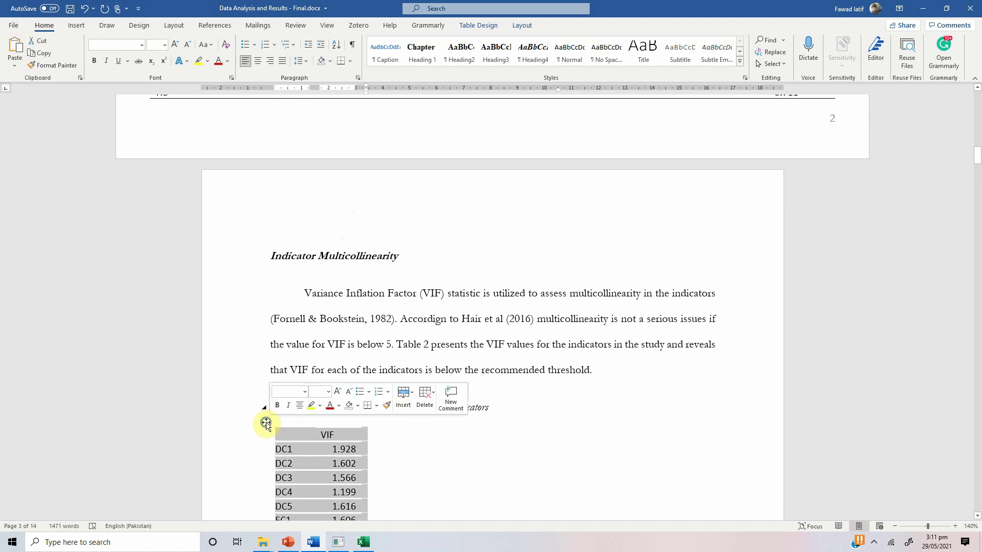
{"action": "right_click", "coordinate": [266, 423]}
{"action": "mouse_move", "coordinate": [357, 361]}
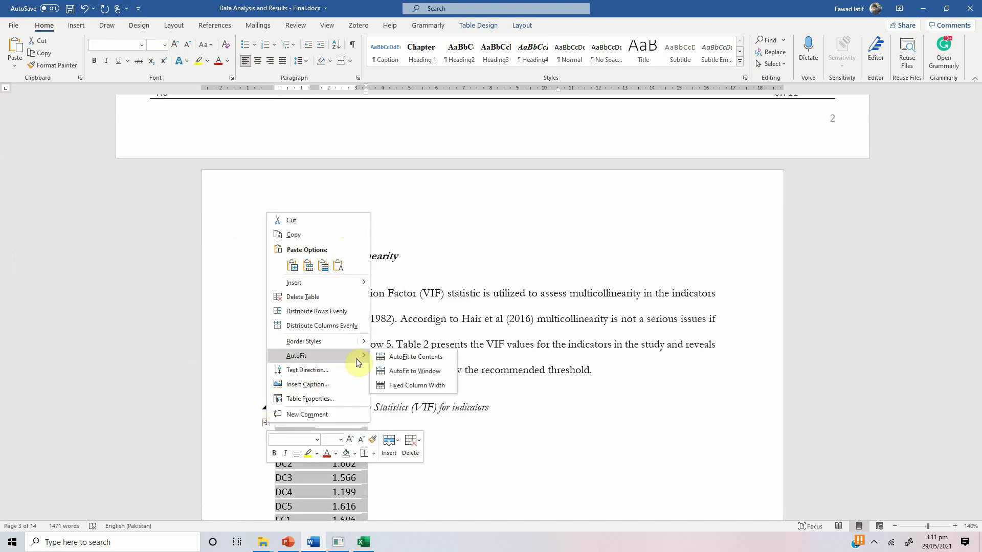
{"action": "left_click", "coordinate": [390, 370]}
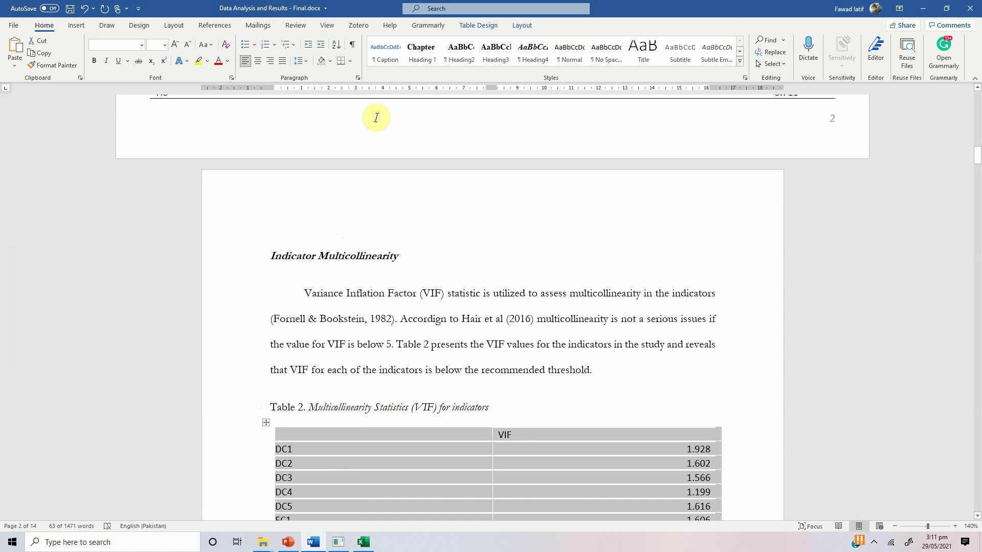
{"action": "left_click", "coordinate": [352, 63]}
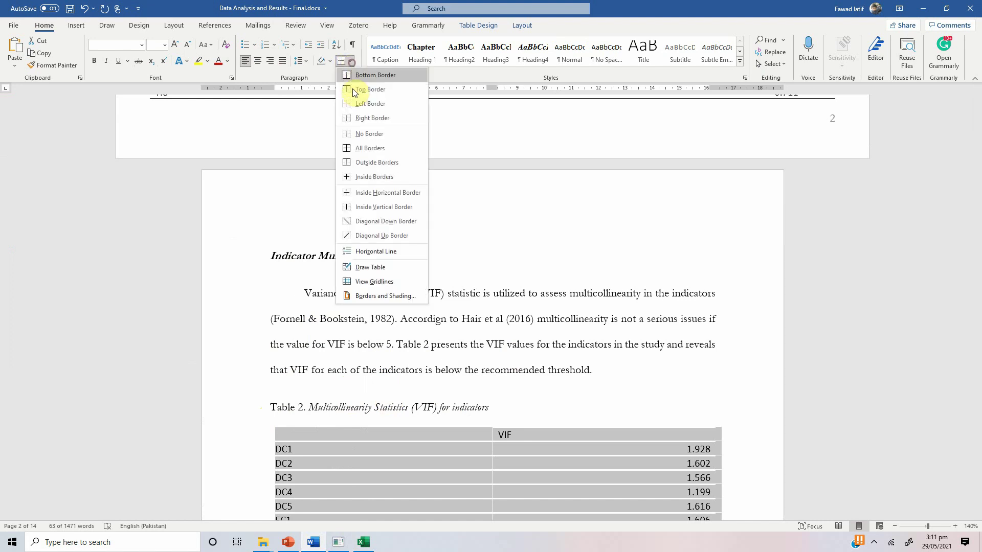
{"action": "left_click", "coordinate": [352, 90]}
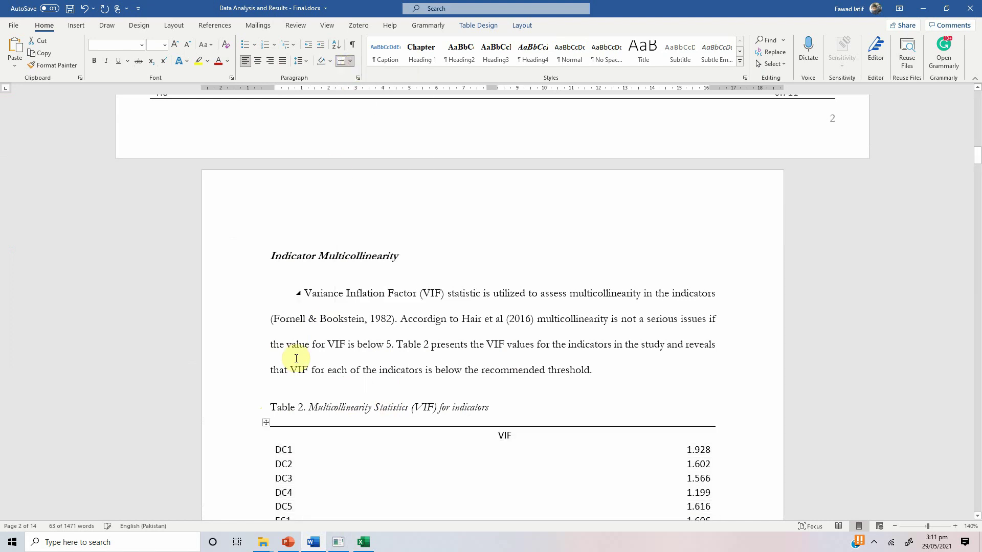
Add a bottom border beneath the header row of the VIF table
{"action": "left_click", "coordinate": [280, 432]}
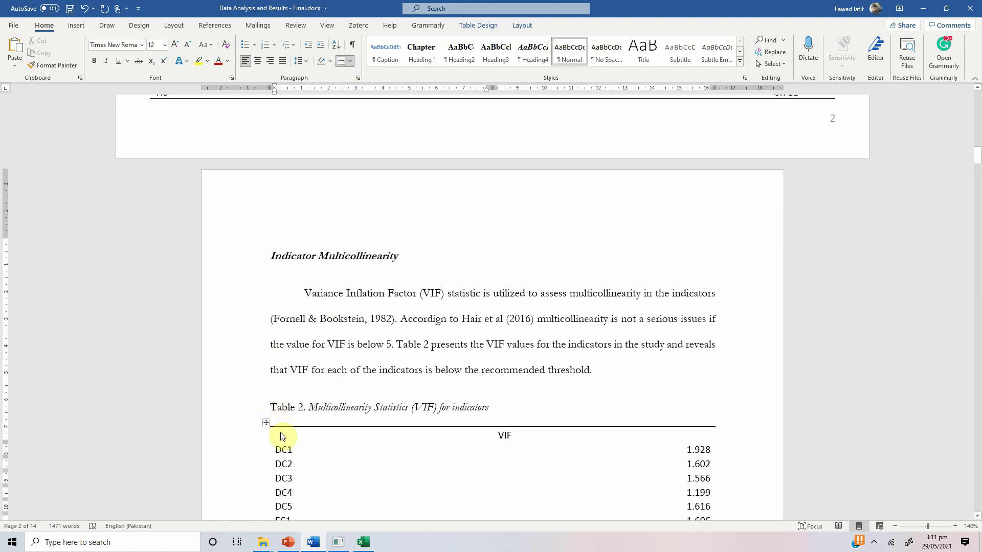
{"action": "left_click", "coordinate": [350, 61]}
{"action": "left_click", "coordinate": [348, 72]}
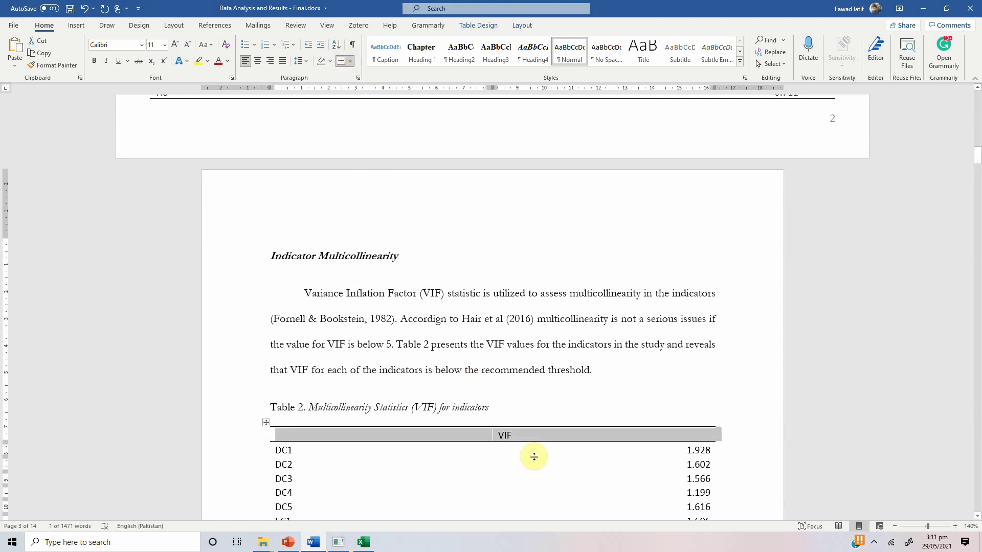
Center the header and values in the VIF column of Table 2
{"action": "left_click", "coordinate": [533, 436]}
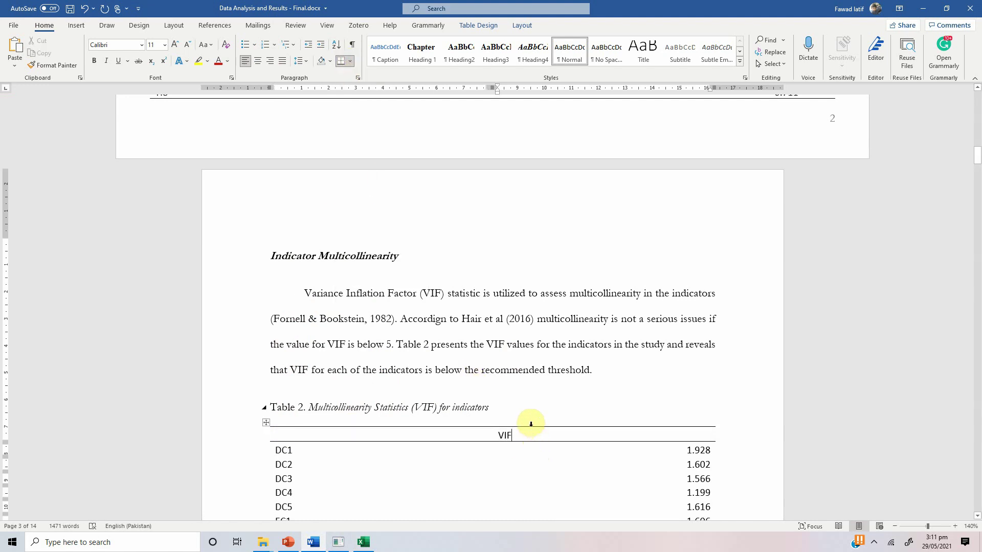
{"action": "left_click", "coordinate": [531, 424]}
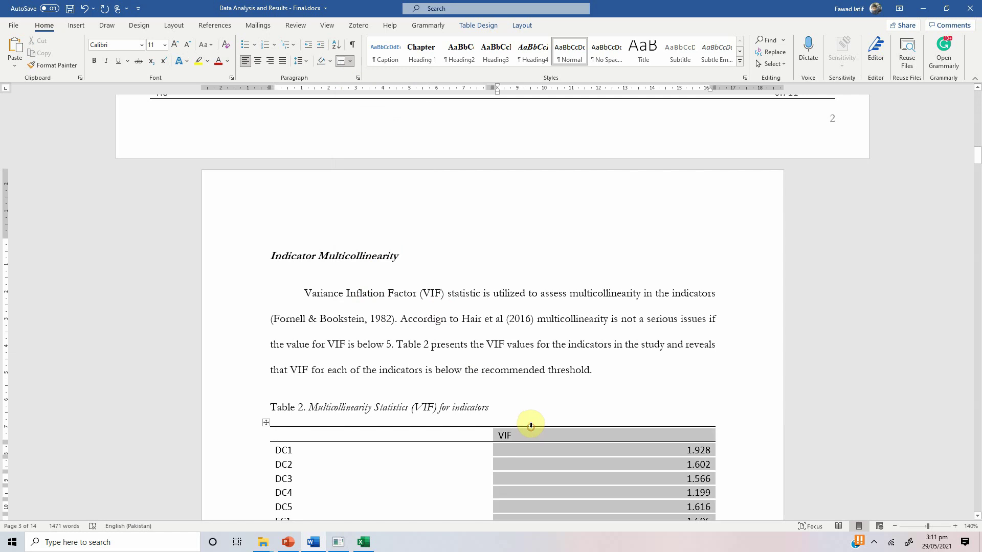
{"action": "left_click", "coordinate": [259, 61]}
{"action": "left_click", "coordinate": [445, 318]}
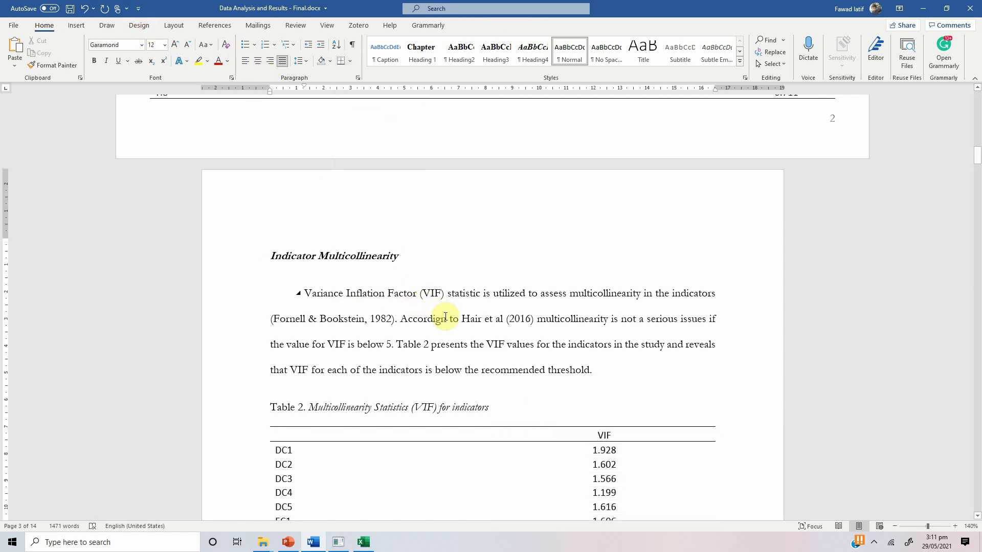
Delete the empty line between the end of the VIF table and the Reliability Analysis heading, and check the table
{"action": "scroll", "coordinate": [445, 317], "scroll_direction": "down", "scroll_amount": 10}
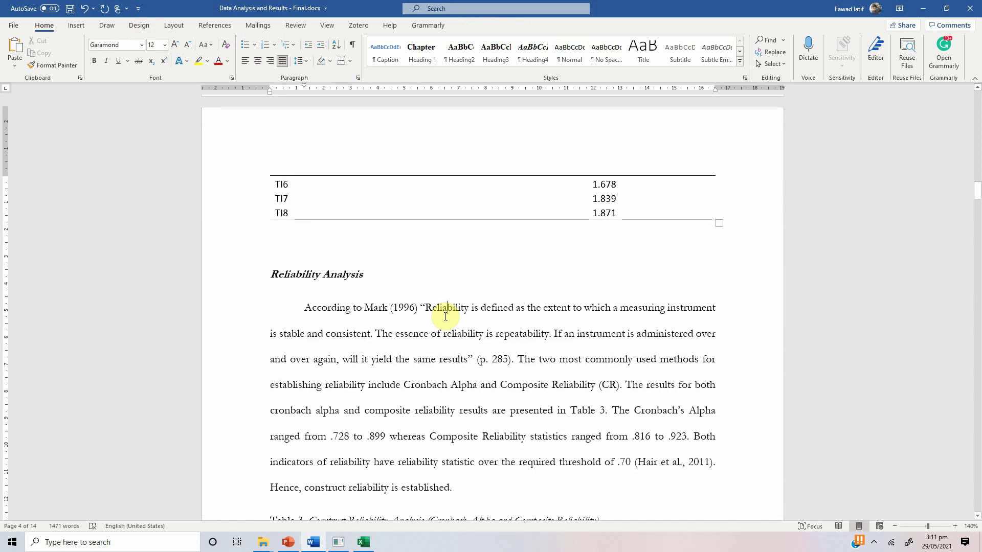
{"action": "key", "text": "Up"}
{"action": "key", "text": "Delete"}
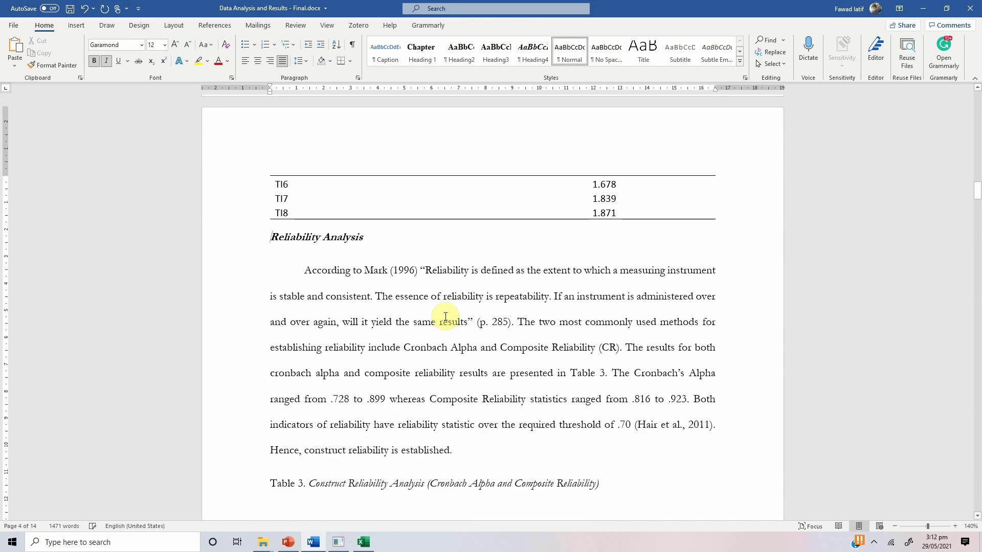
{"action": "scroll", "coordinate": [446, 316], "scroll_direction": "up", "scroll_amount": 20}
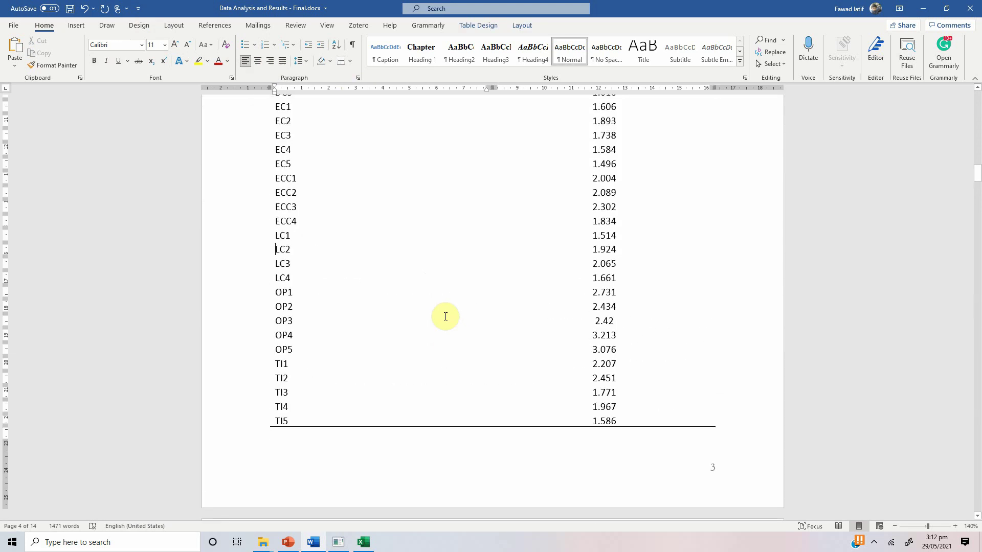
{"action": "scroll", "coordinate": [446, 318], "scroll_direction": "down", "scroll_amount": 12}
{"action": "key", "text": "shift+F5"}
{"action": "key", "text": "shift+F5"}
{"action": "key", "text": "shift+F5"}
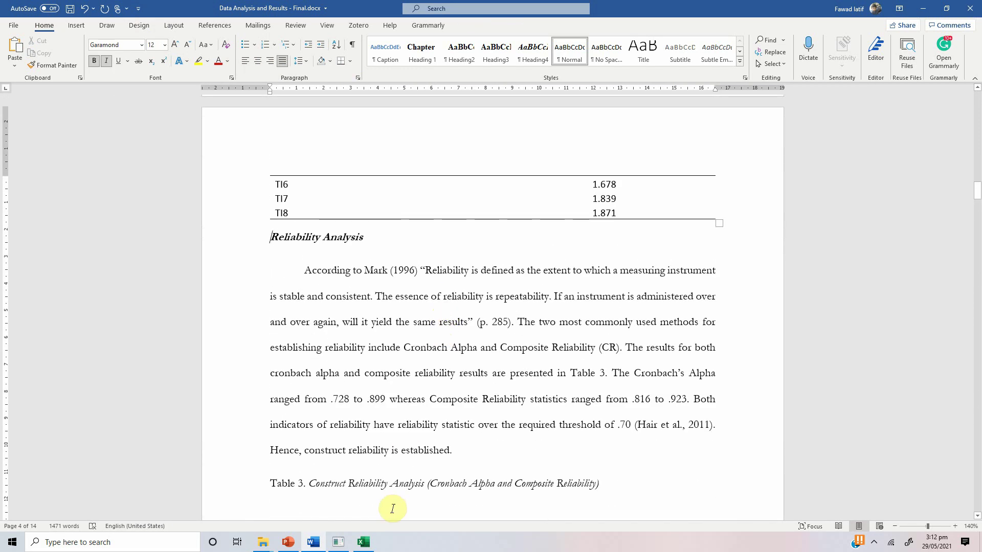
Switch to SmartPLS, copy the Construct Reliability and Validity matrix in Excel format, and widen its Average Variance Extracted (AVE) column
{"action": "left_click", "coordinate": [338, 543]}
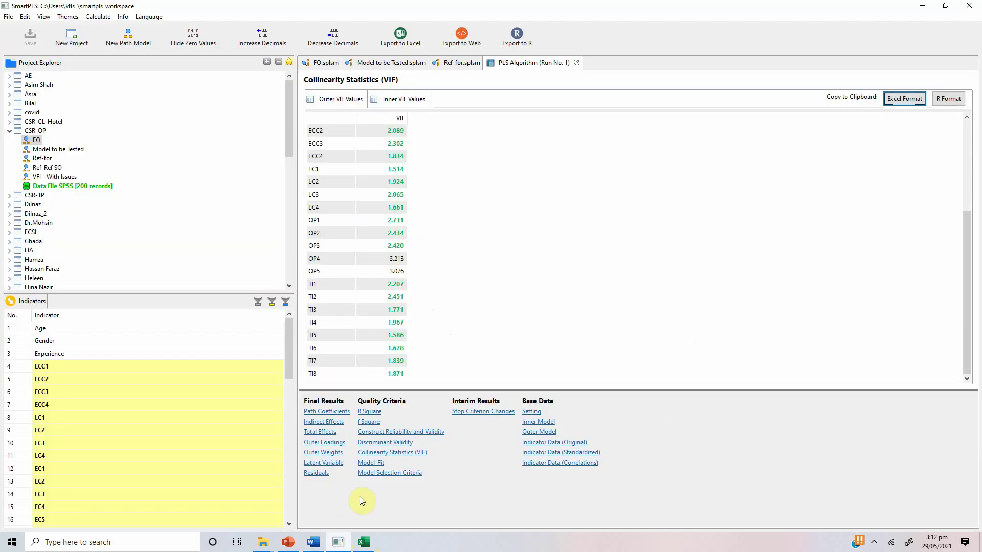
{"action": "left_click", "coordinate": [392, 434]}
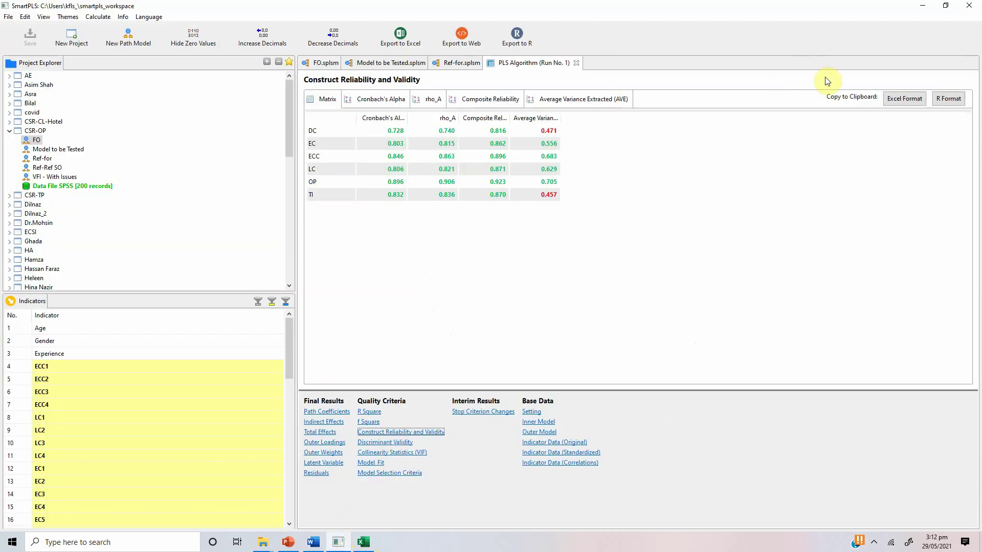
{"action": "left_click", "coordinate": [905, 98]}
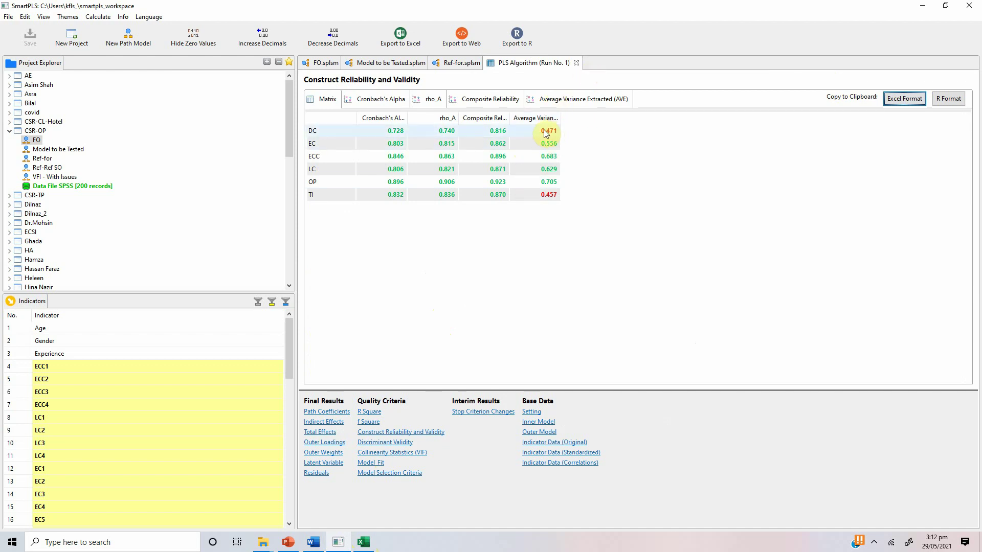
{"action": "double_click", "coordinate": [561, 117]}
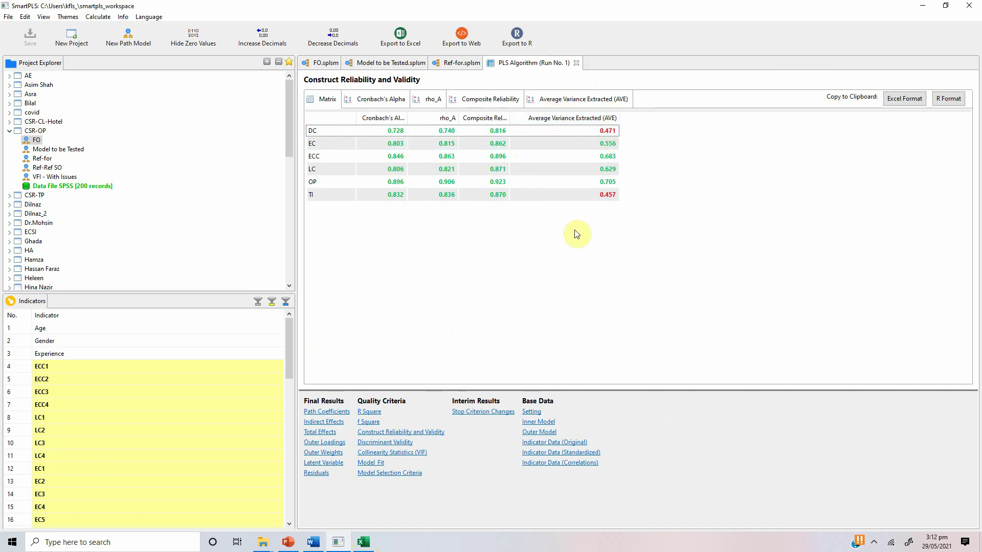
Switch to Excel and paste the copied Construct Reliability and Validity matrix into a new worksheet
{"action": "left_click", "coordinate": [363, 542]}
{"action": "left_click", "coordinate": [138, 514]}
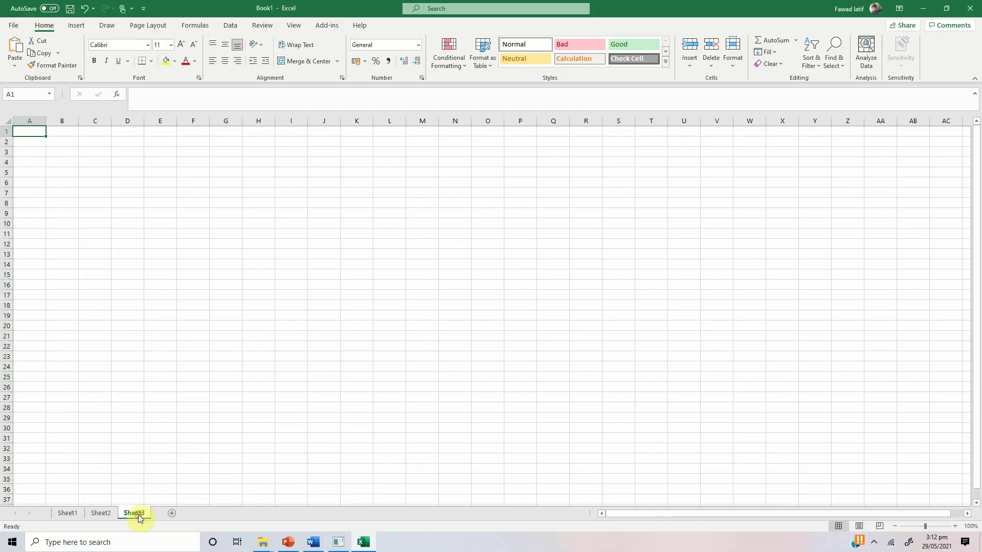
{"action": "type", "text": "Cronbach's Alpha\trho_A\tComposite Reliability\tAverage Variance Extracted (AVE) DC\t0.728\t0.74\t0.816\t0.471 EC\t0.803\t0.815\t0.862\t0.556 ECC\t0.846\t0.863\t0.896\t0.683 LC\t0.806\t0.821\t0.871\t0.629 OP\t0.896\t0.906\t0.923\t0.705 TI\t0.832\t0.836\t0.87\t0.457"}
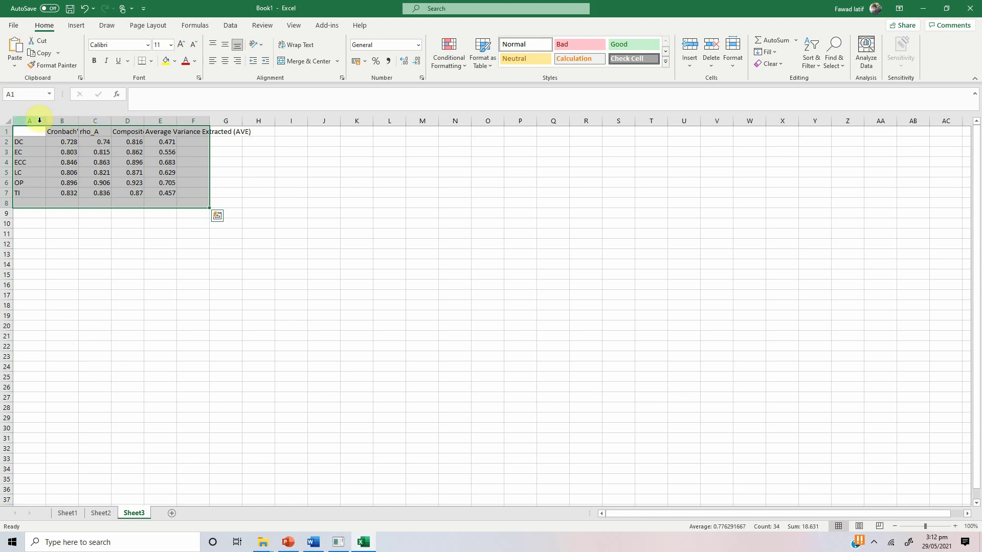
Fit the widths of columns B to E to their contents, from Cronbach's Alpha through Average Variance Extracted (AVE)
{"action": "double_click", "coordinate": [81, 121]}
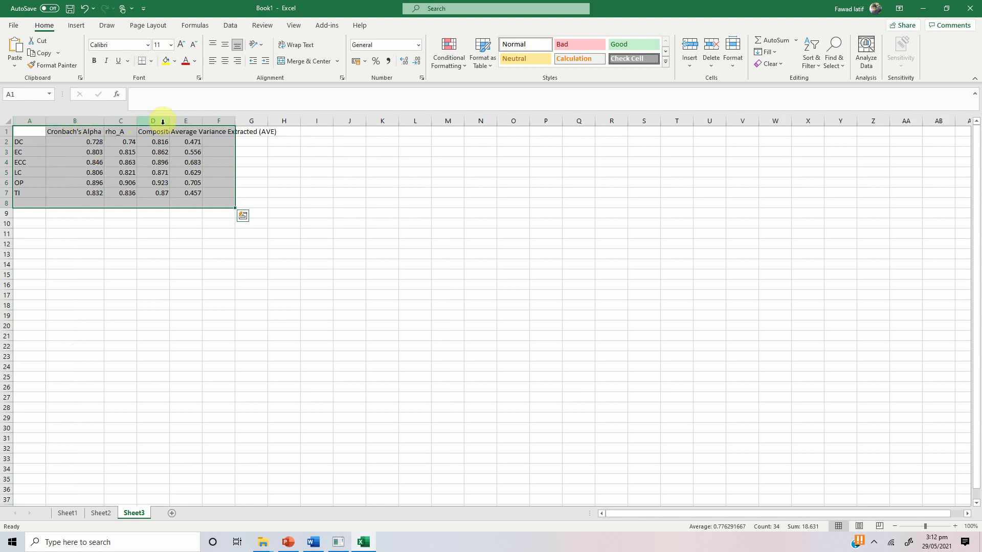
{"action": "double_click", "coordinate": [141, 120]}
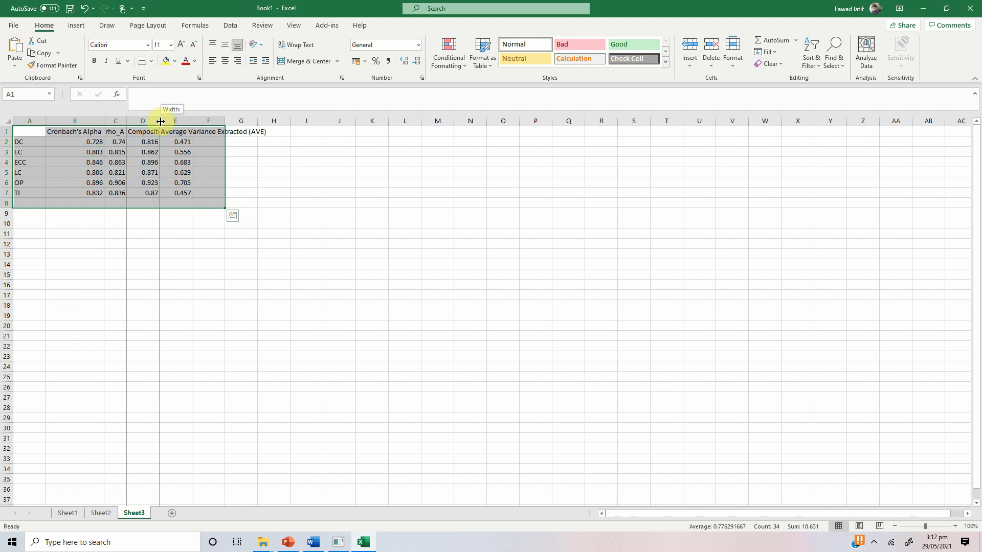
{"action": "double_click", "coordinate": [160, 120]}
{"action": "double_click", "coordinate": [232, 120]}
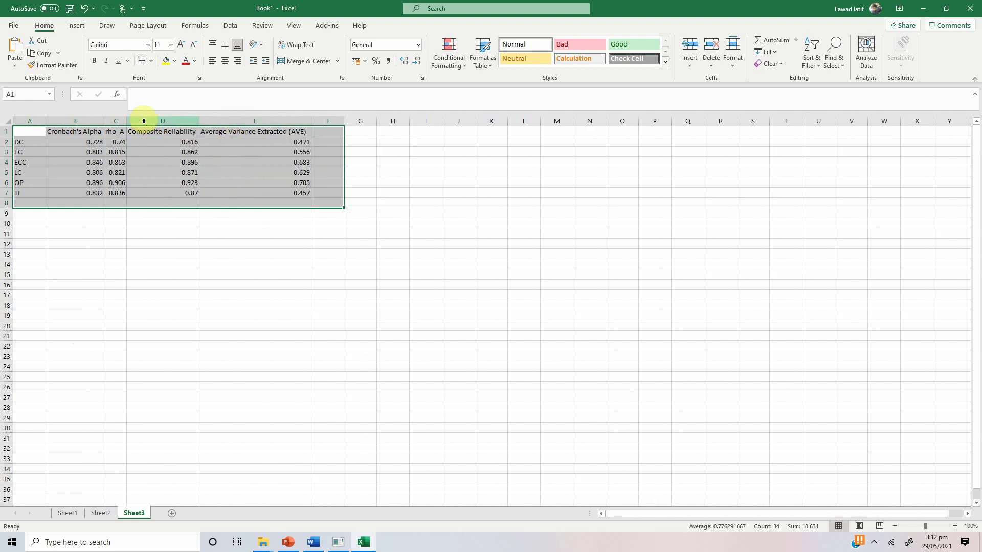
Delete the rho_A and Average Variance Extracted (AVE) columns and copy the remaining reliability table in A1:C7
{"action": "left_click", "coordinate": [114, 118]}
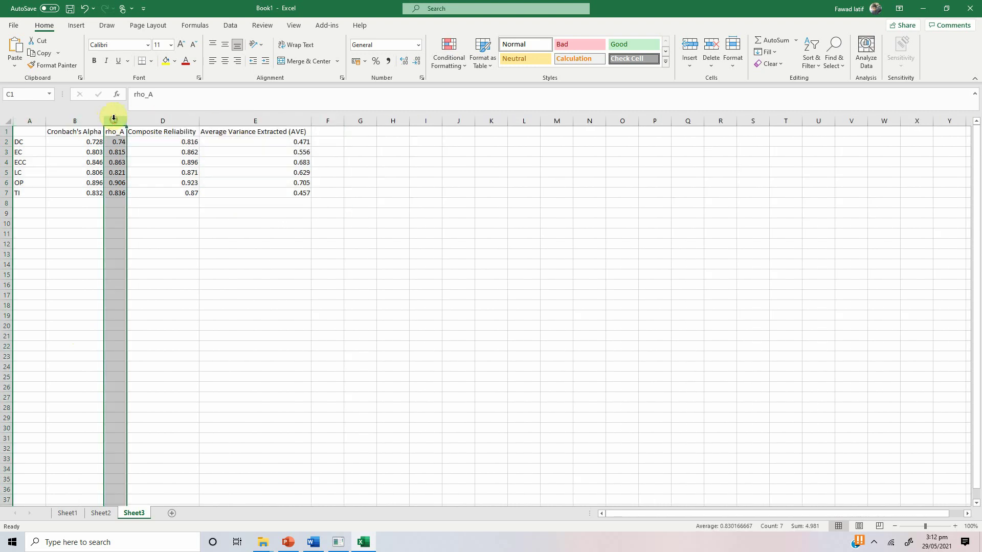
{"action": "right_click", "coordinate": [113, 118]}
{"action": "left_click", "coordinate": [158, 223]}
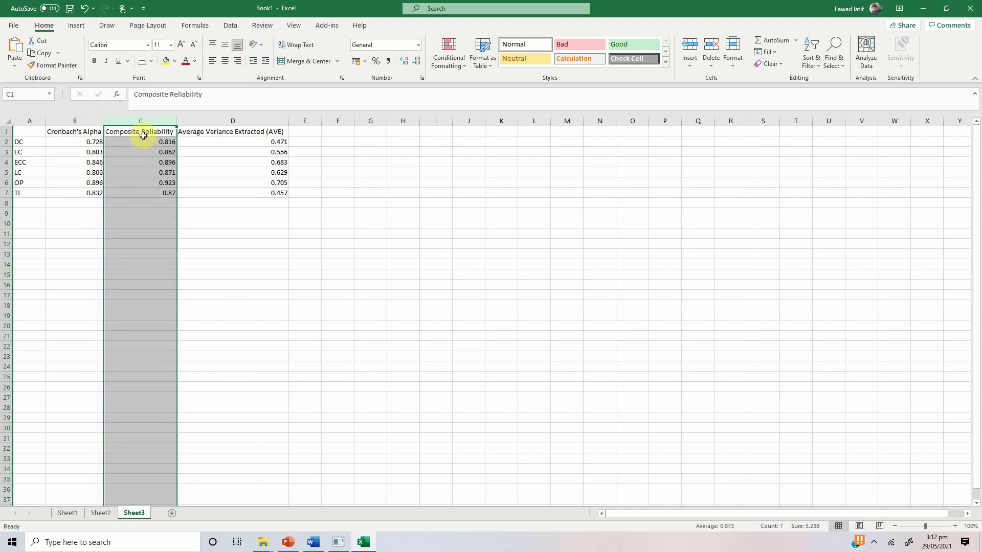
{"action": "left_click", "coordinate": [195, 121]}
{"action": "right_click", "coordinate": [196, 122]}
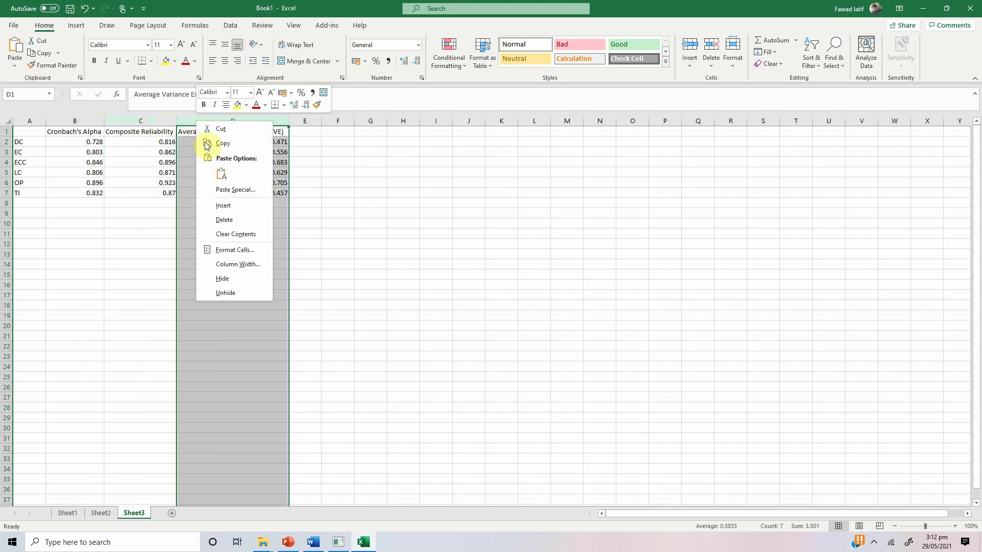
{"action": "left_click", "coordinate": [224, 220]}
{"action": "left_click_drag", "start_coordinate": [29, 132], "coordinate": [150, 194]}
{"action": "key", "text": "ctrl+c"}
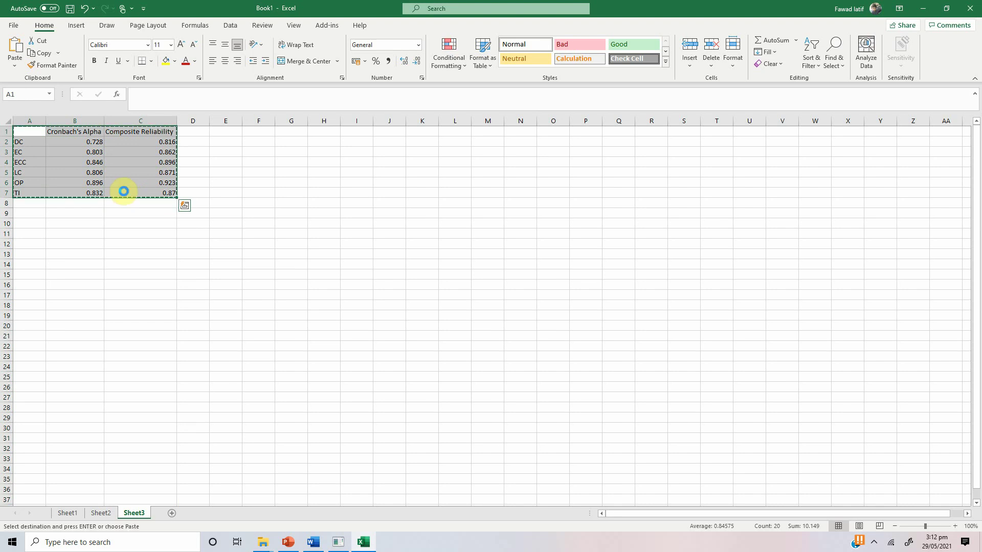
Switch to Word and paste the copied reliability table below the Table 3 caption
{"action": "left_click", "coordinate": [327, 543]}
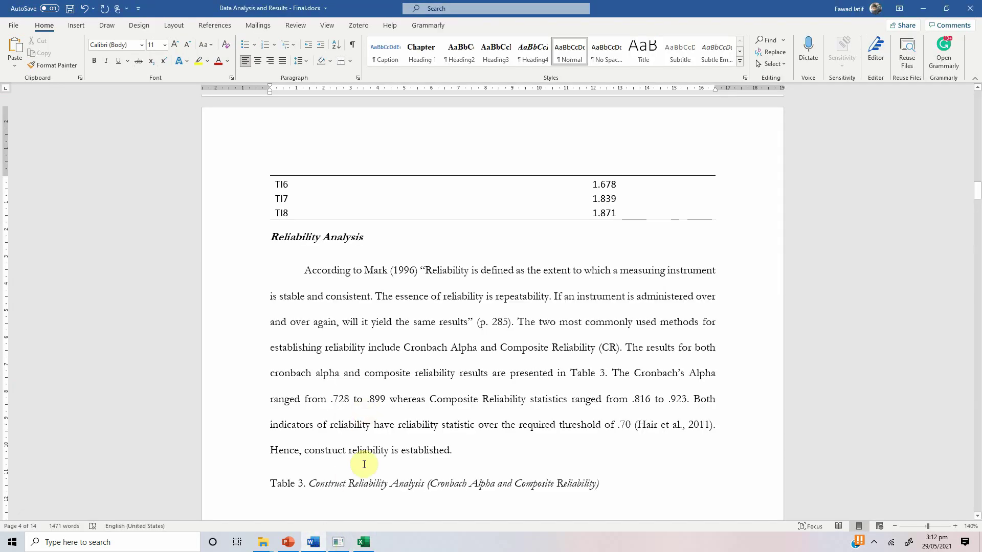
{"action": "left_click", "coordinate": [411, 503]}
{"action": "key", "text": "ctrl+v"}
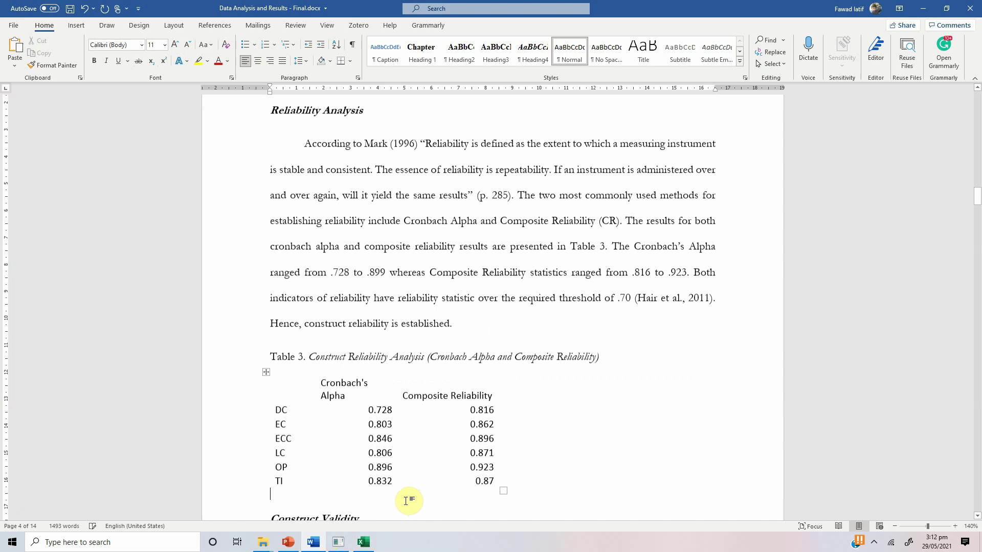
AutoFit the pasted reliability table to the window and change TI's composite reliability to 0.870
{"action": "left_click", "coordinate": [265, 374]}
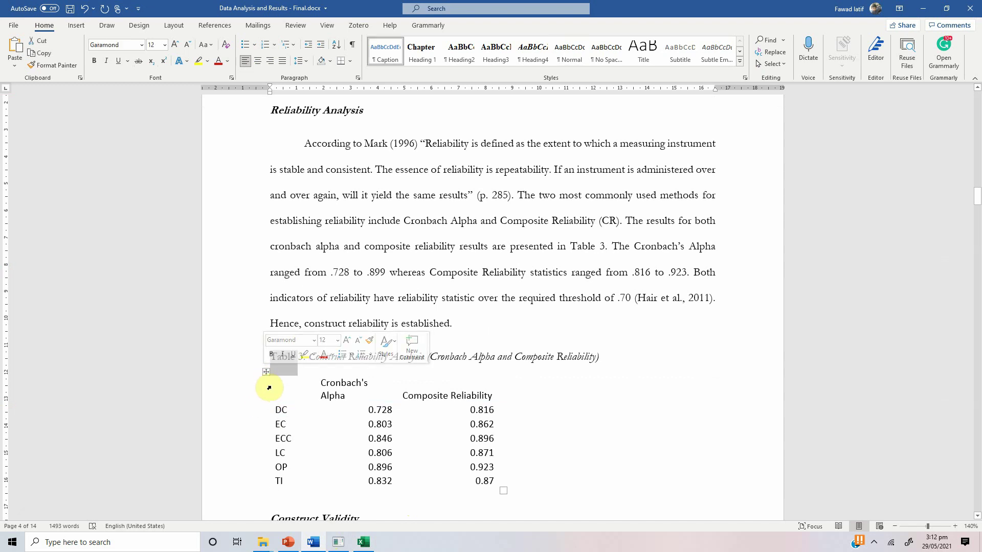
{"action": "left_click", "coordinate": [265, 373]}
{"action": "right_click", "coordinate": [265, 375]}
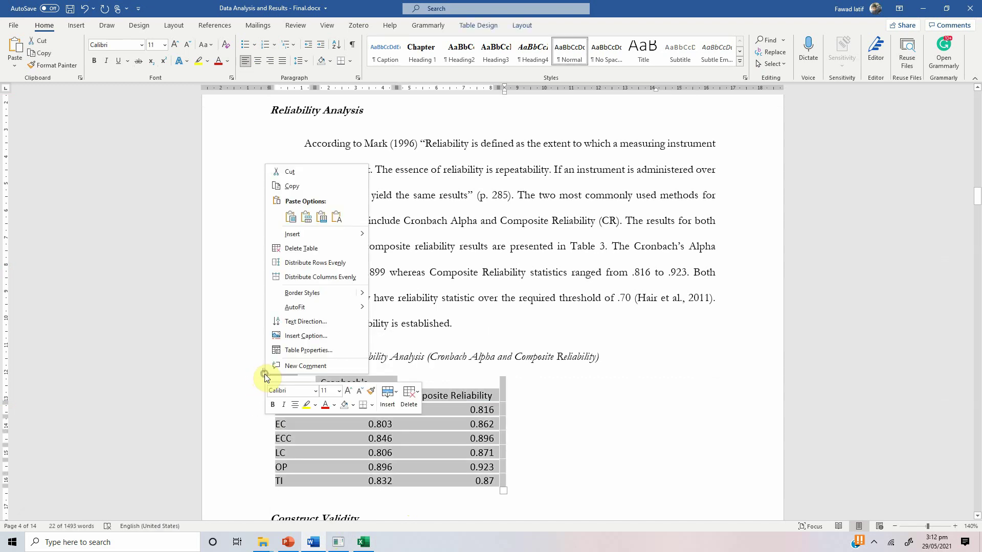
{"action": "mouse_move", "coordinate": [364, 309]}
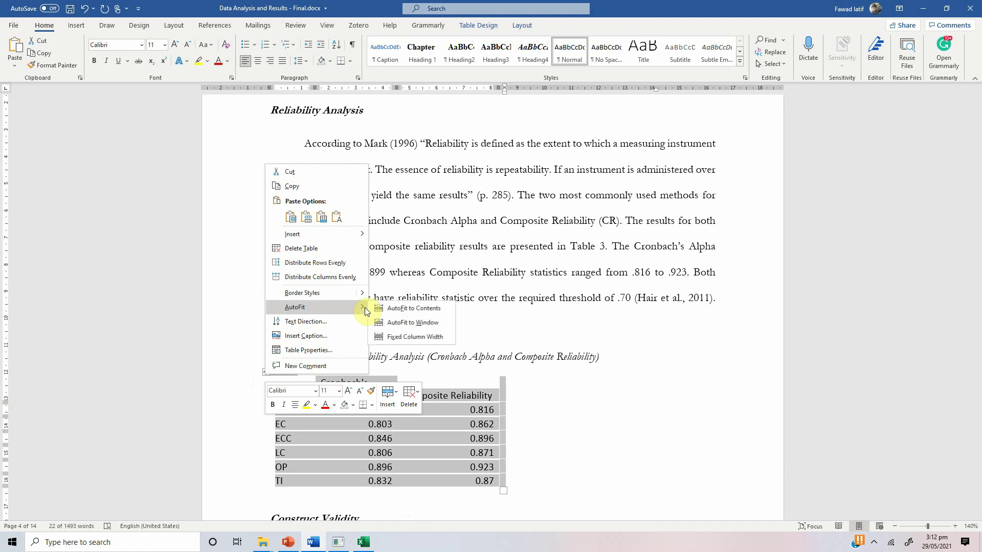
{"action": "left_click", "coordinate": [412, 322]}
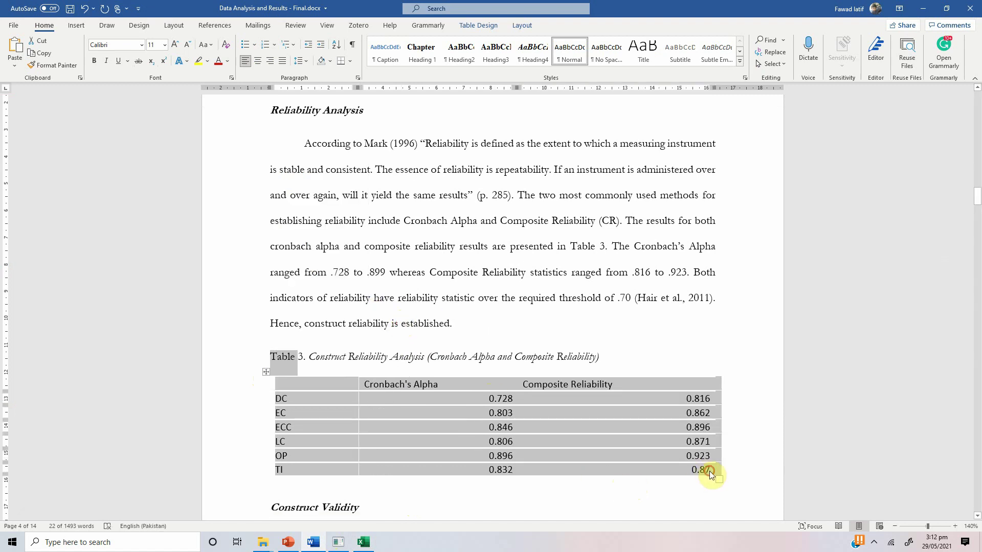
{"action": "left_click", "coordinate": [710, 471]}
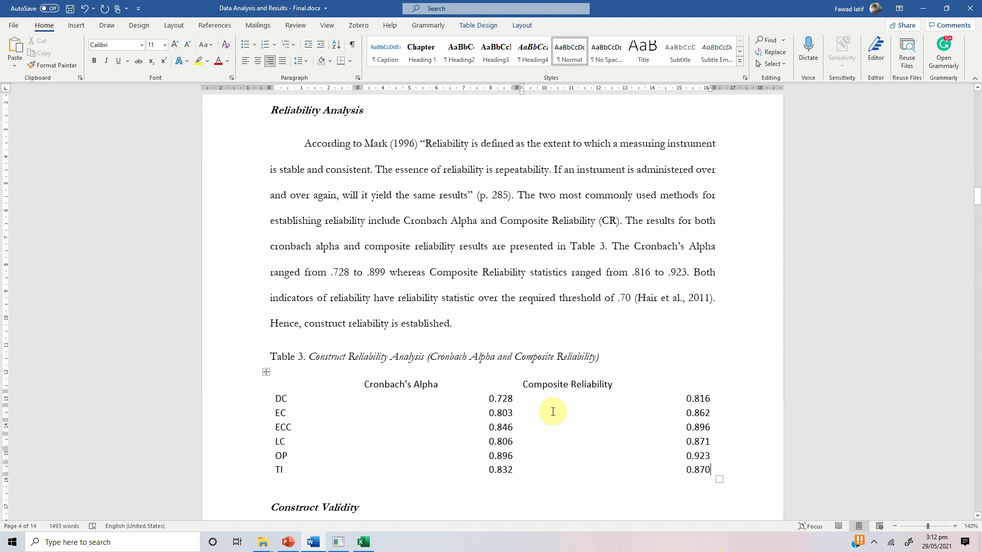
Add bottom and top borders to the reliability table and a bottom border to its header row
{"action": "left_click", "coordinate": [266, 372]}
{"action": "left_click", "coordinate": [342, 63]}
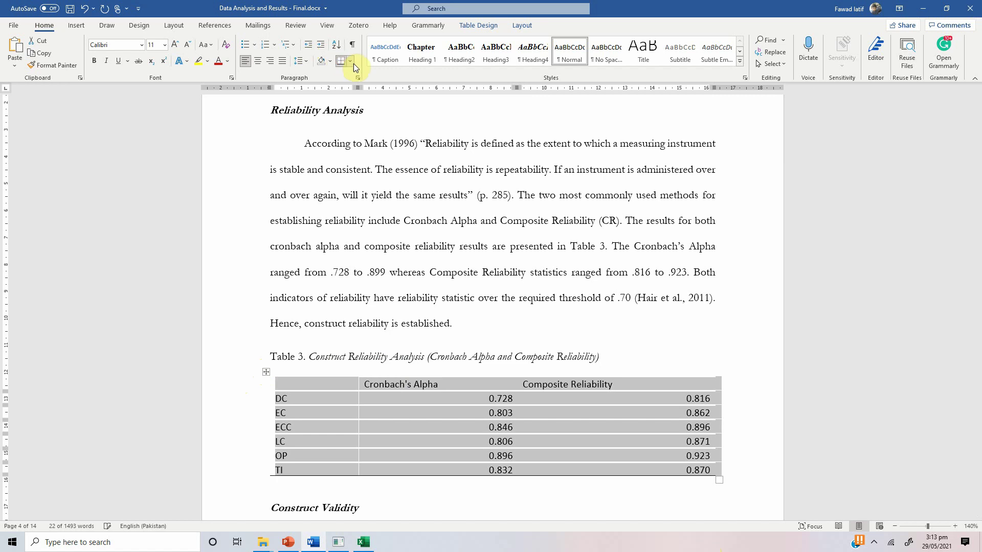
{"action": "left_click", "coordinate": [350, 62]}
{"action": "left_click", "coordinate": [353, 88]}
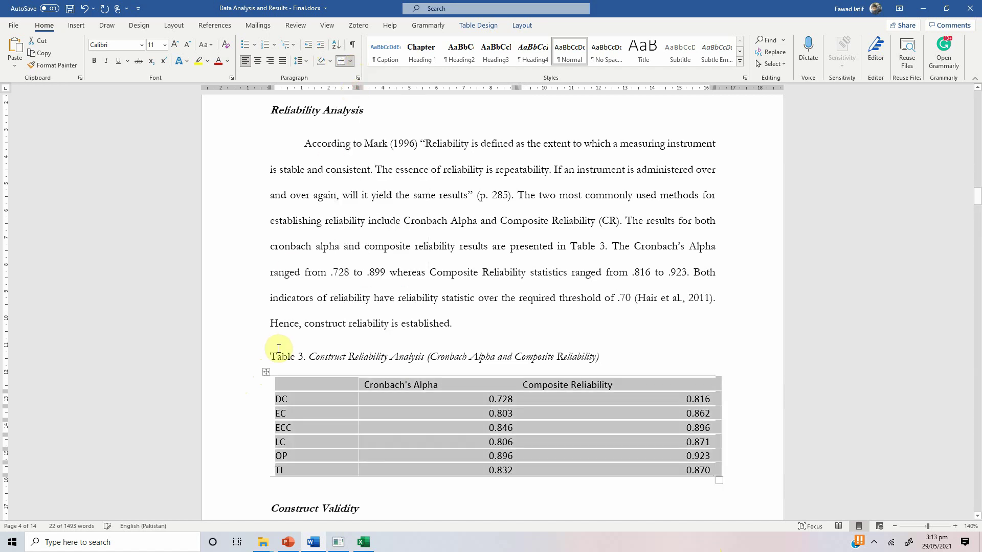
{"action": "double_click", "coordinate": [284, 385]}
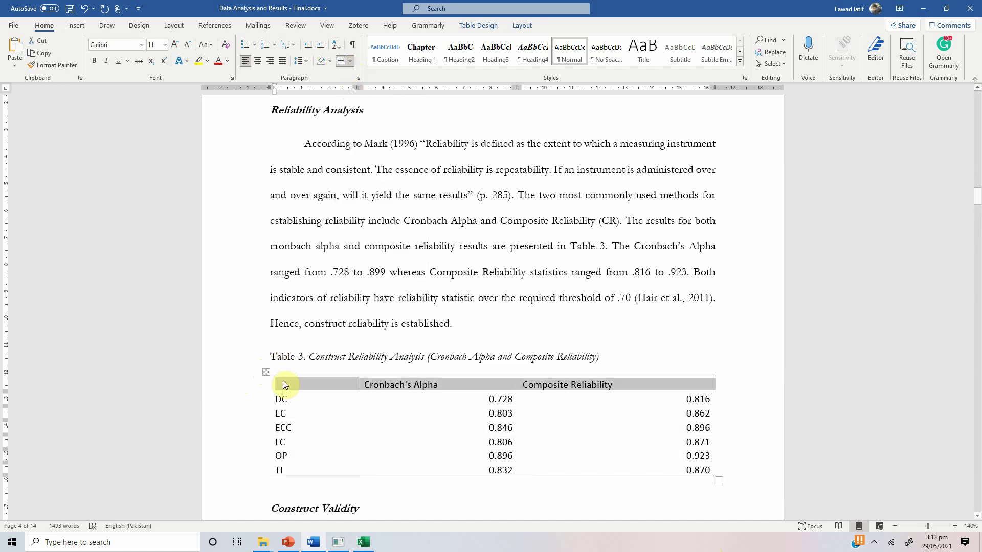
{"action": "left_click", "coordinate": [352, 61]}
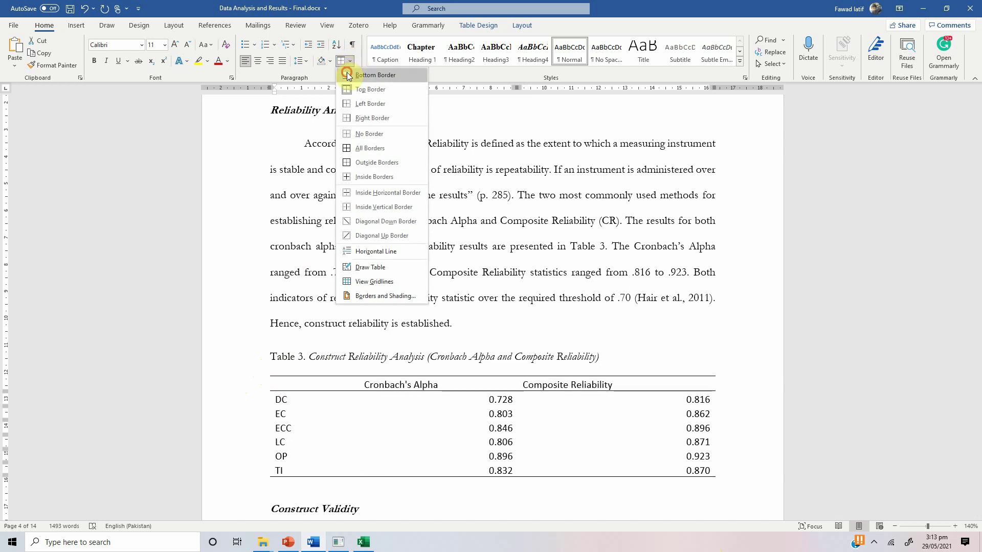
{"action": "left_click", "coordinate": [350, 75]}
Center the Cronbach's Alpha and Composite Reliability columns of the reliability table
{"action": "left_click", "coordinate": [412, 389]}
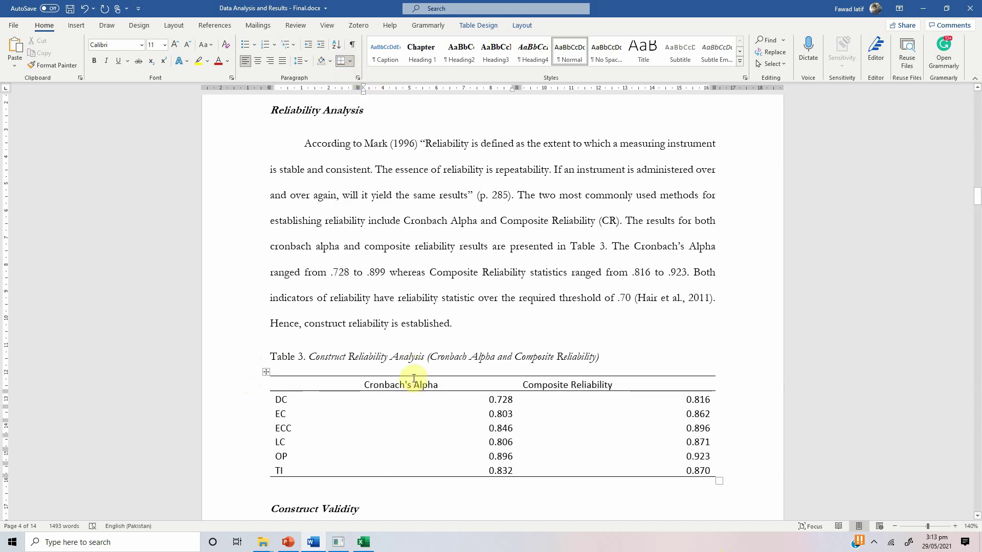
{"action": "left_click_drag", "start_coordinate": [413, 376], "coordinate": [526, 386]}
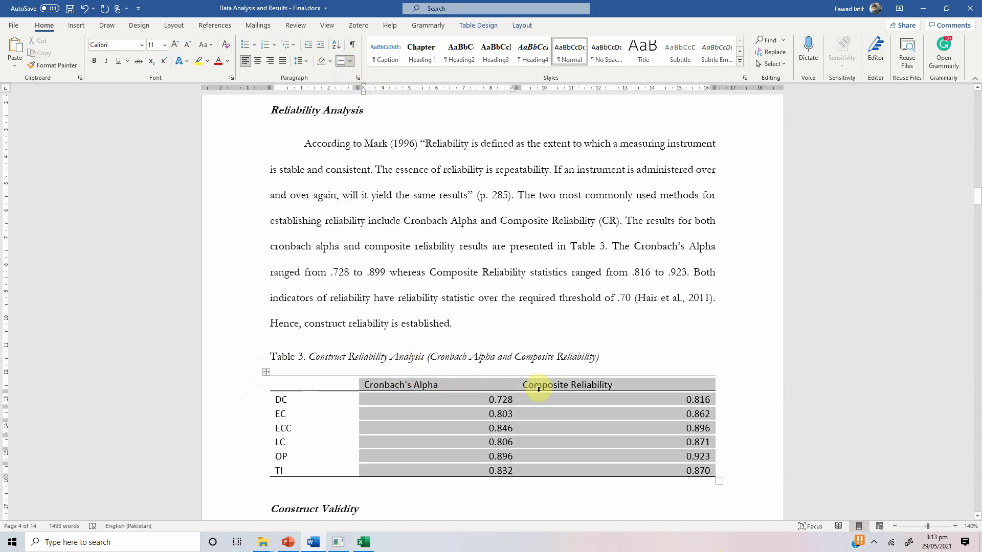
{"action": "left_click", "coordinate": [257, 63]}
{"action": "left_click", "coordinate": [398, 504]}
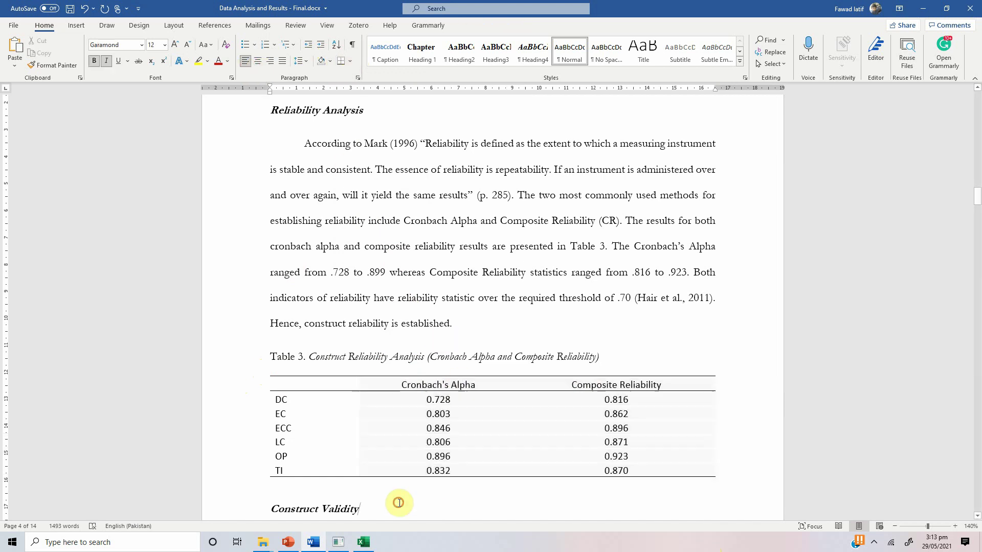
Go through the Construct Validity and Convergent Validity text and place the cursor on the blank line below the Table 4 caption
{"action": "key", "text": "Down"}
{"action": "key", "text": "Down"}
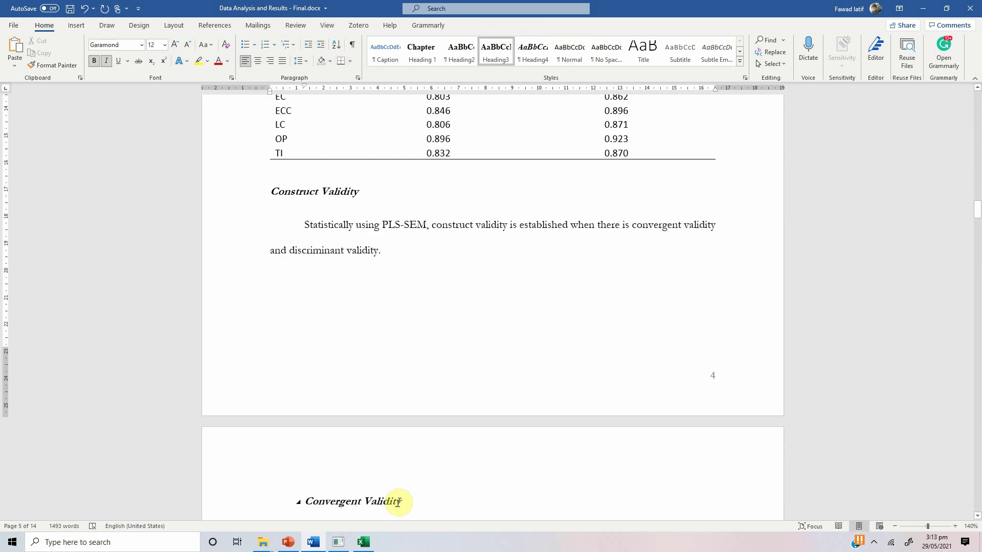
{"action": "scroll", "coordinate": [398, 503], "scroll_direction": "down", "scroll_amount": 1}
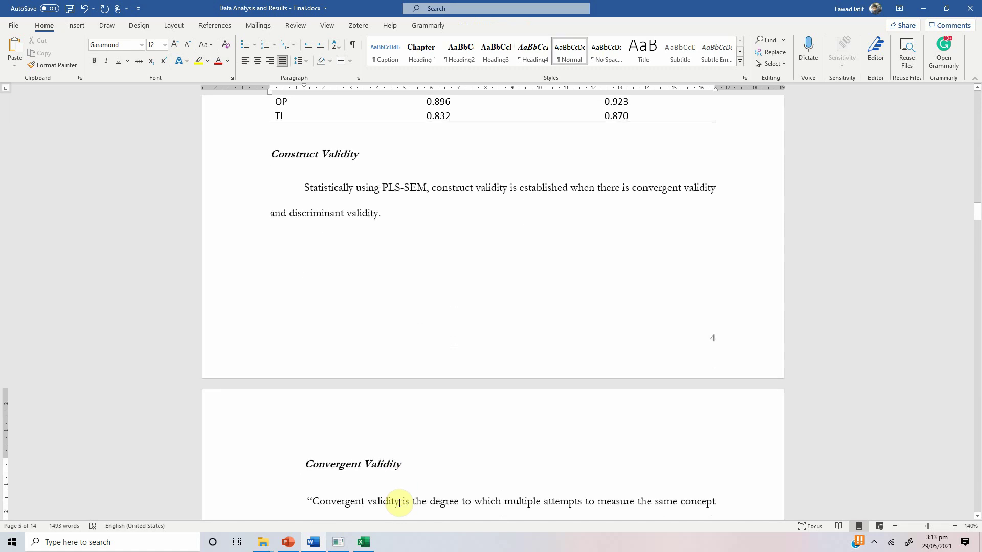
{"action": "key", "text": "Down"}
{"action": "key", "text": "Down"}
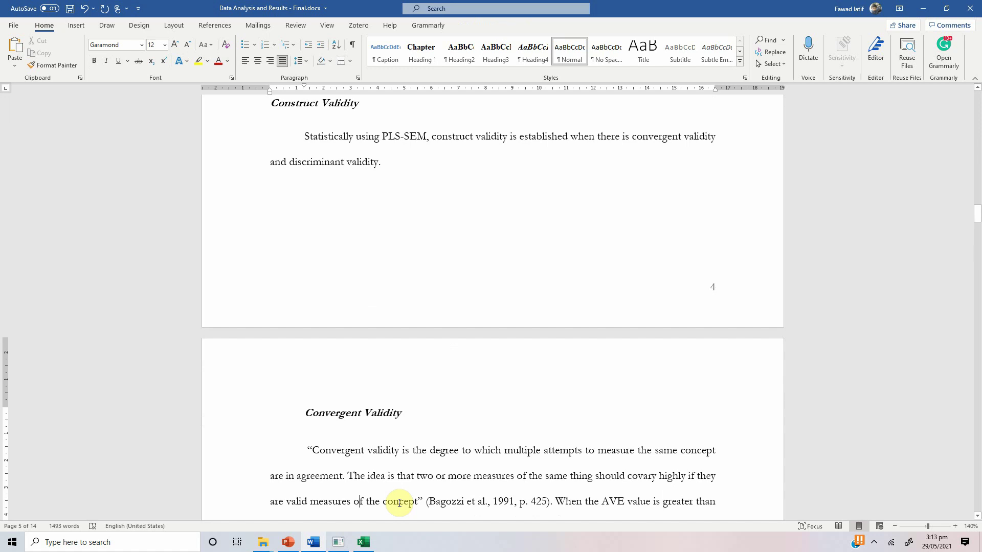
{"action": "key", "text": "Down"}
{"action": "key", "text": "Down"}
{"action": "key", "text": "Down"}
{"action": "key", "text": "Down"}
{"action": "key", "text": "Down"}
{"action": "key", "text": "Down"}
{"action": "key", "text": "Down"}
{"action": "key", "text": "Down"}
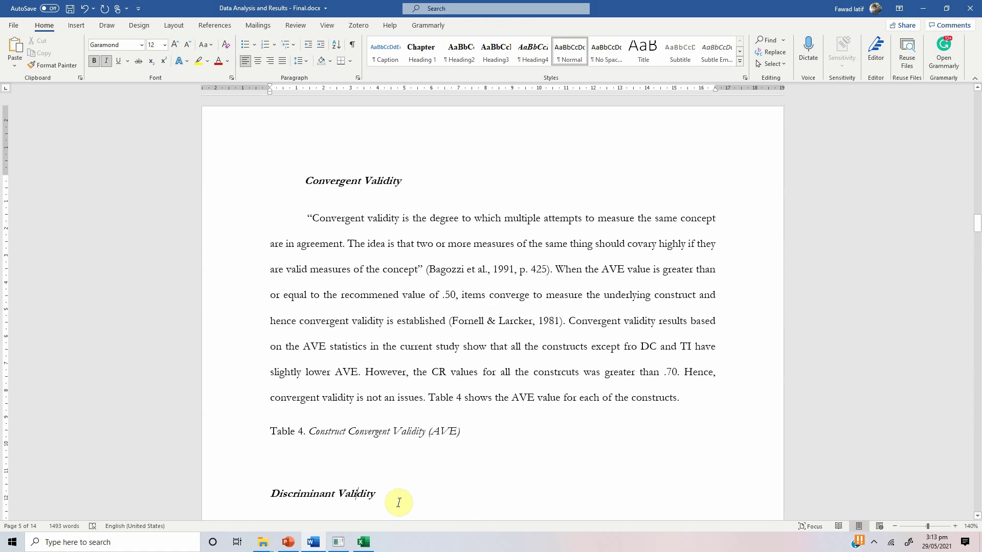
{"action": "key", "text": "Up"}
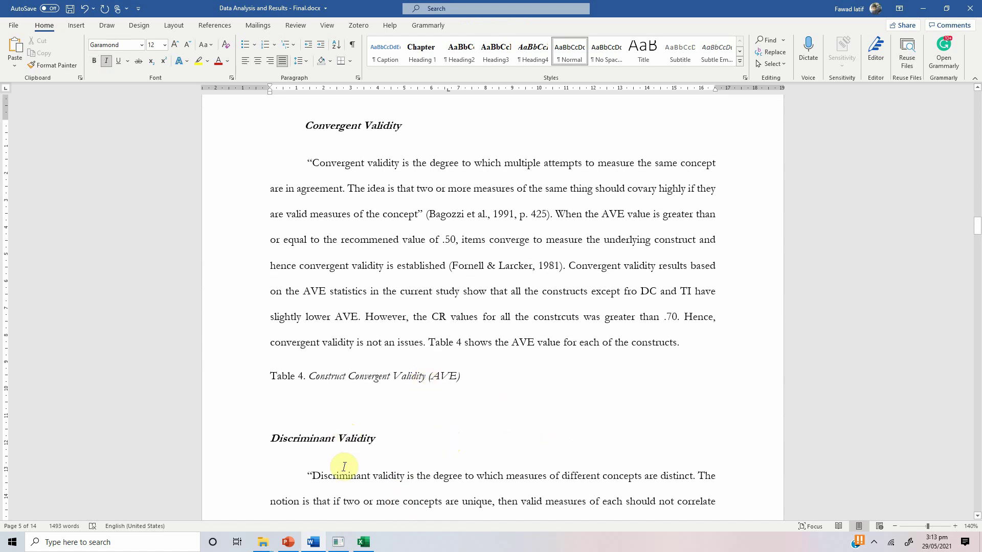
Switch to SmartPLS and examine the Outer Loadings matrix for low loadings among the DC and TI items
{"action": "left_click", "coordinate": [346, 543]}
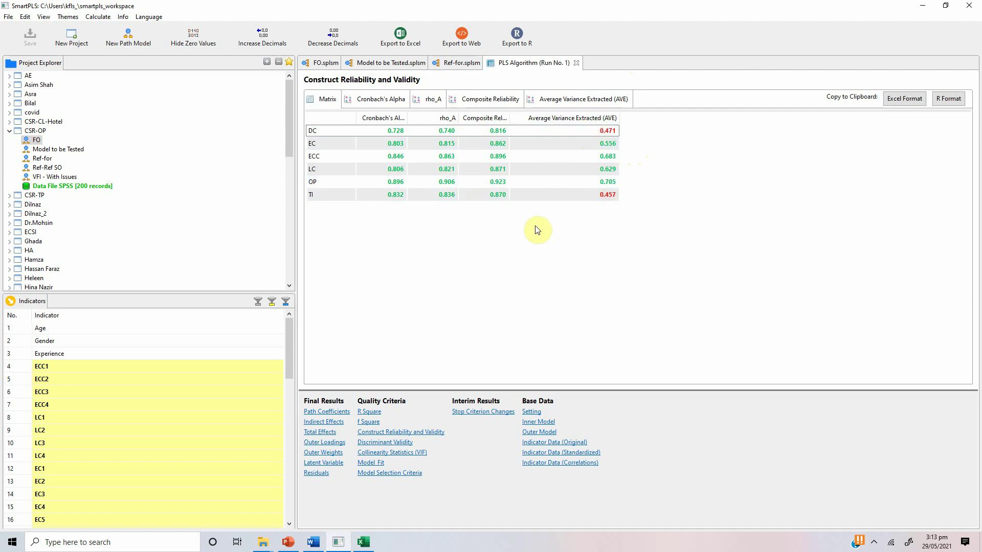
{"action": "left_click", "coordinate": [318, 444]}
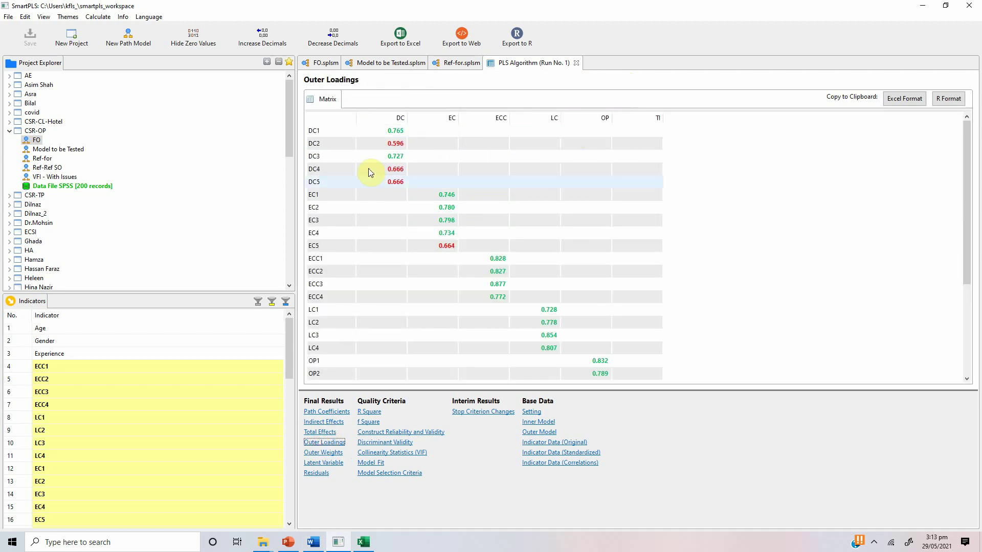
{"action": "left_click", "coordinate": [381, 148]}
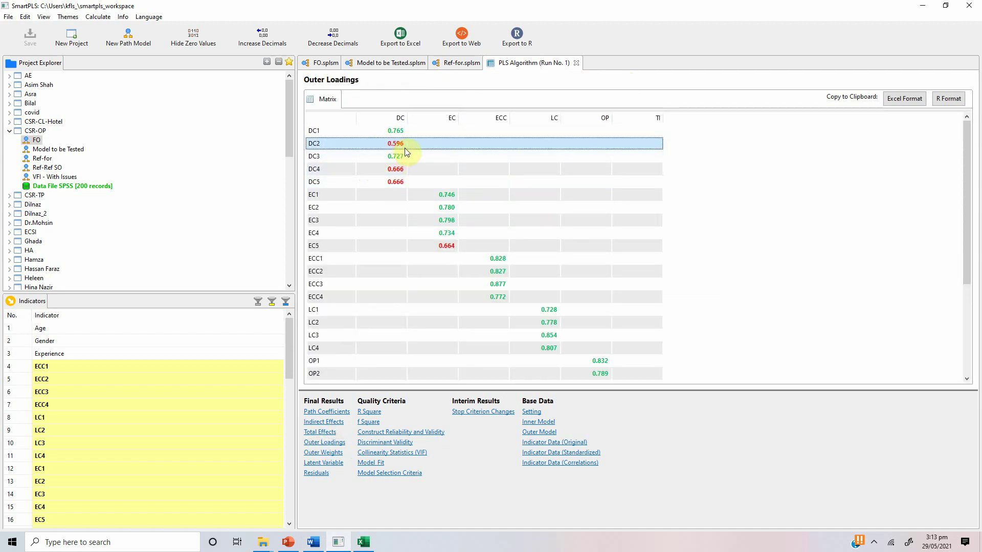
{"action": "left_click_drag", "start_coordinate": [971, 243], "coordinate": [972, 390]}
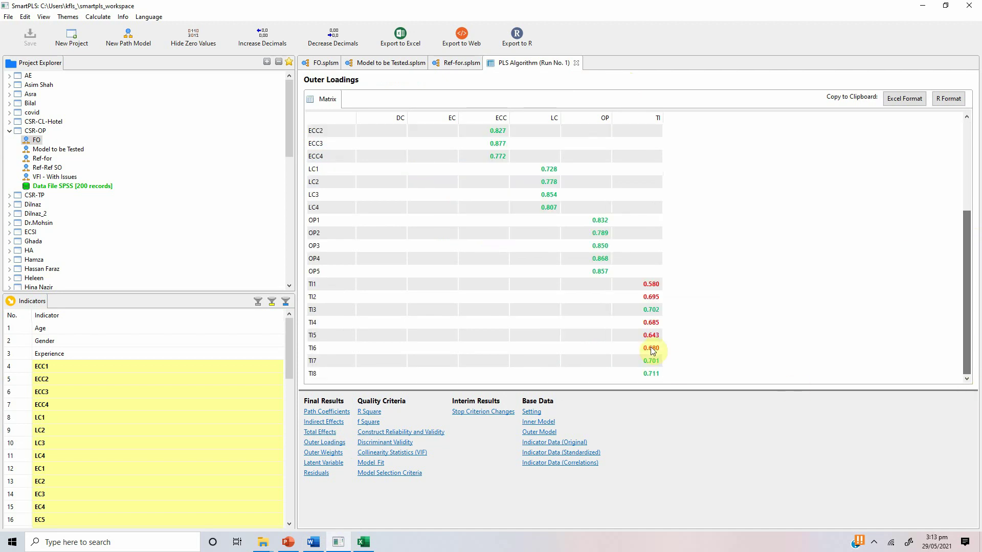
{"action": "left_click", "coordinate": [645, 287]}
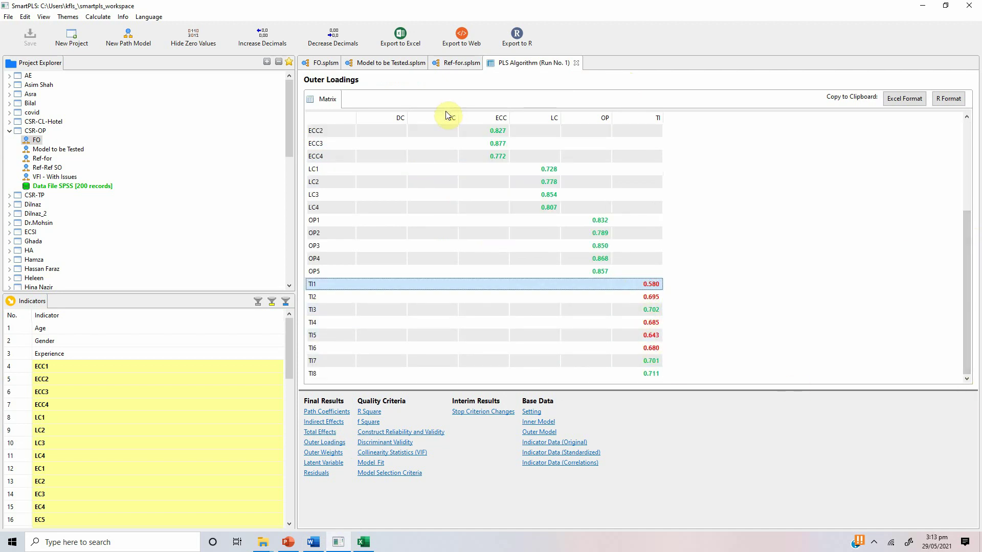
Copy the Construct Reliability and Validity matrix in Excel format and paste it into a new worksheet in Excel
{"action": "left_click", "coordinate": [379, 433]}
{"action": "left_click", "coordinate": [896, 102]}
{"action": "left_click", "coordinate": [358, 543]}
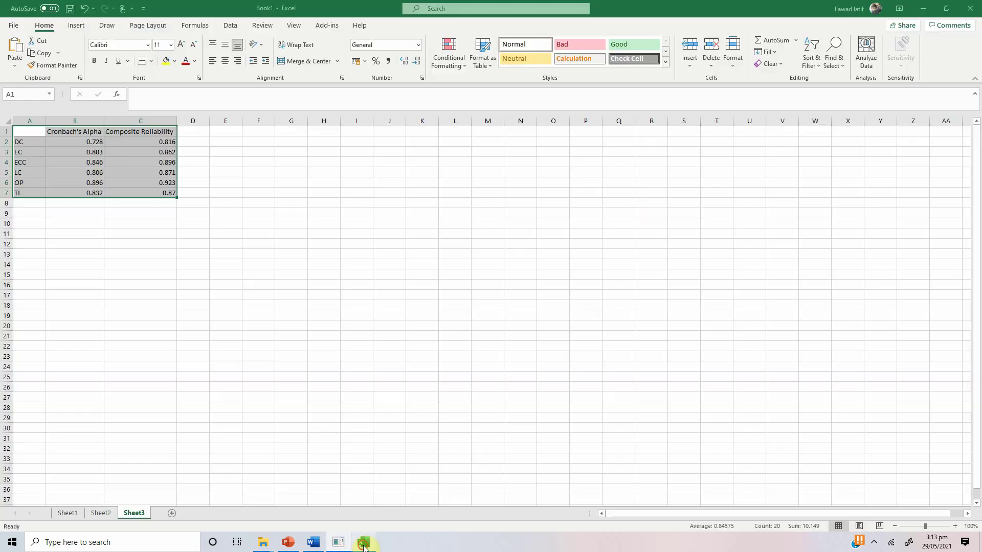
{"action": "left_click", "coordinate": [171, 513]}
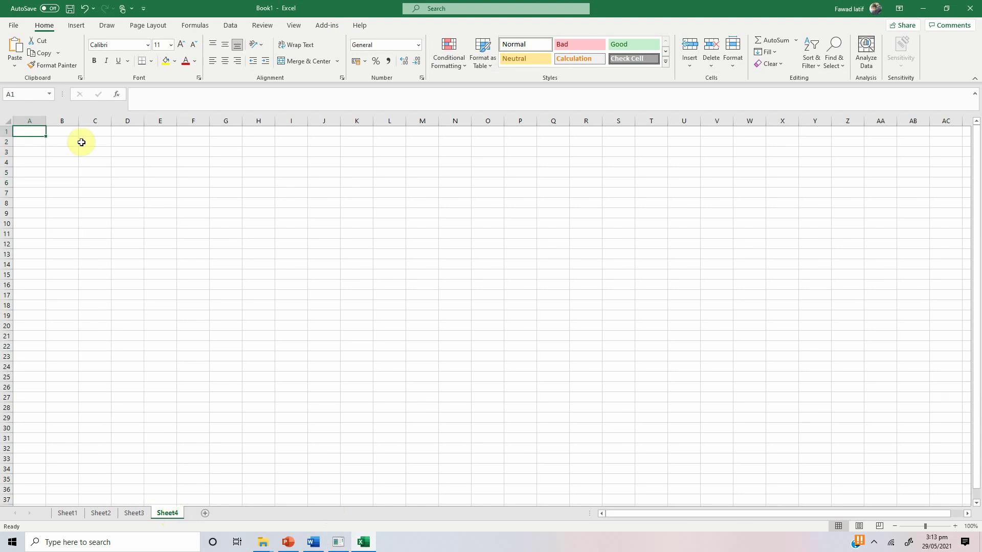
{"action": "type", "text": "Cronbach's Alpha\trho_A\tComposite Reliability\tAverage Variance Extracted (AVE) DC\t0.728\t0.74\t0.816\t0.471 EC\t0.803\t0.815\t0.862\t0.556 ECC\t0.846\t0.863\t0.896\t0.683 LC\t0.806\t0.821\t0.871\t0.629 OP\t0.896\t0.906\t0.923\t0.705 TI\t0.832\t0.836\t0.87\t0.457"}
Delete the Cronbach's Alpha, rho_A and Composite Reliability columns and copy the remaining AVE table in A1:B7
{"action": "left_click_drag", "start_coordinate": [65, 121], "coordinate": [142, 123]}
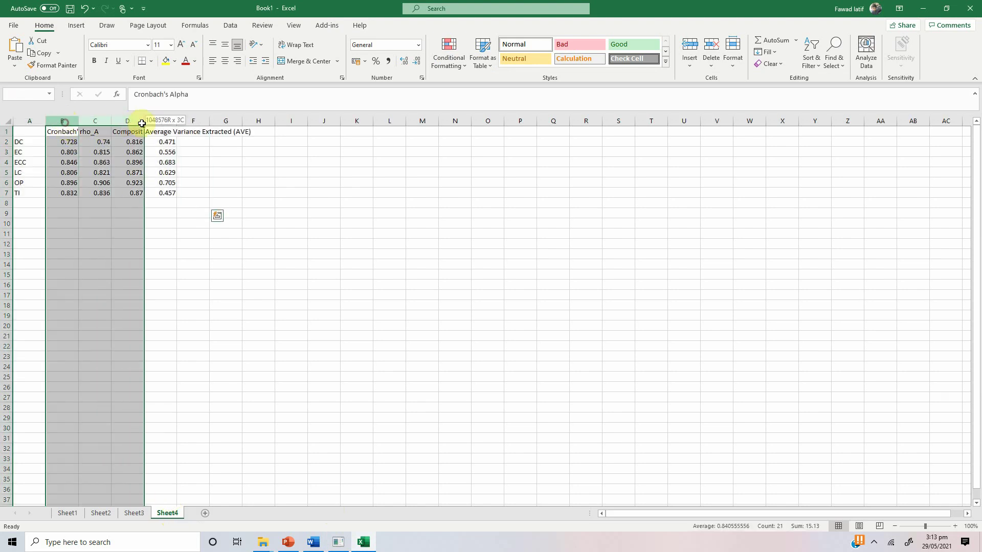
{"action": "right_click", "coordinate": [136, 123]}
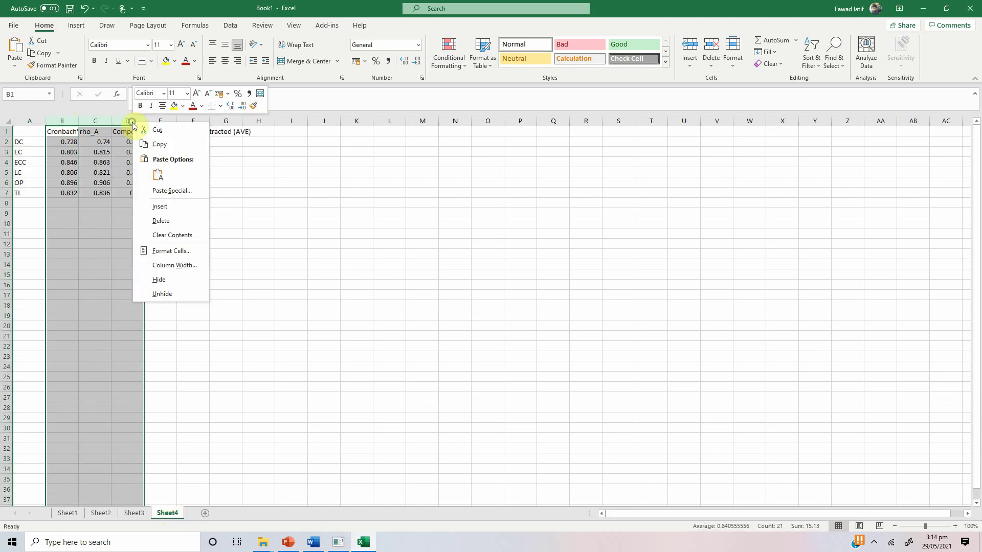
{"action": "left_click", "coordinate": [162, 218]}
{"action": "left_click_drag", "start_coordinate": [24, 128], "coordinate": [62, 194]}
{"action": "key", "text": "ctrl+c"}
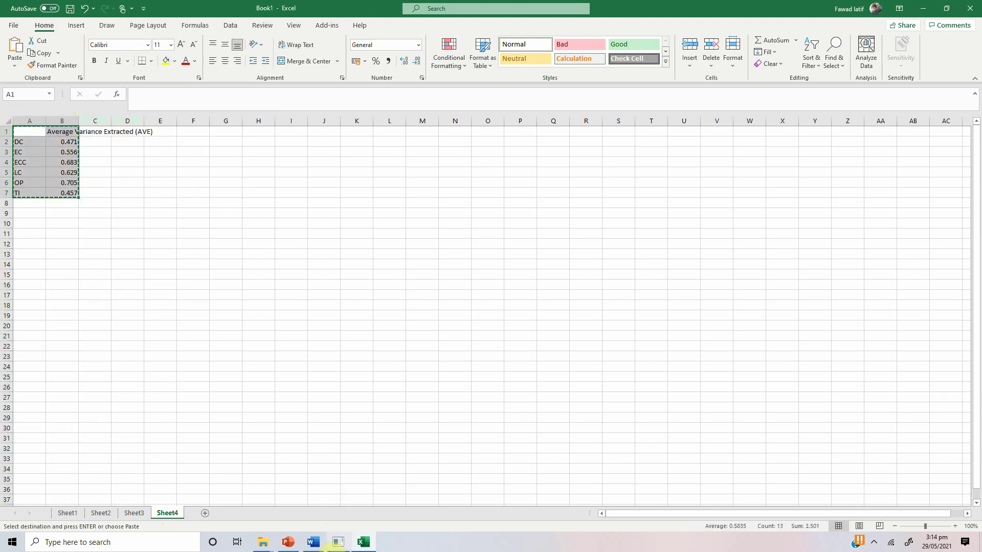
Switch to Word, paste the AVE table below the Table 4 caption, and AutoFit it to the window
{"action": "left_click", "coordinate": [313, 542]}
{"action": "key", "text": "ctrl+v"}
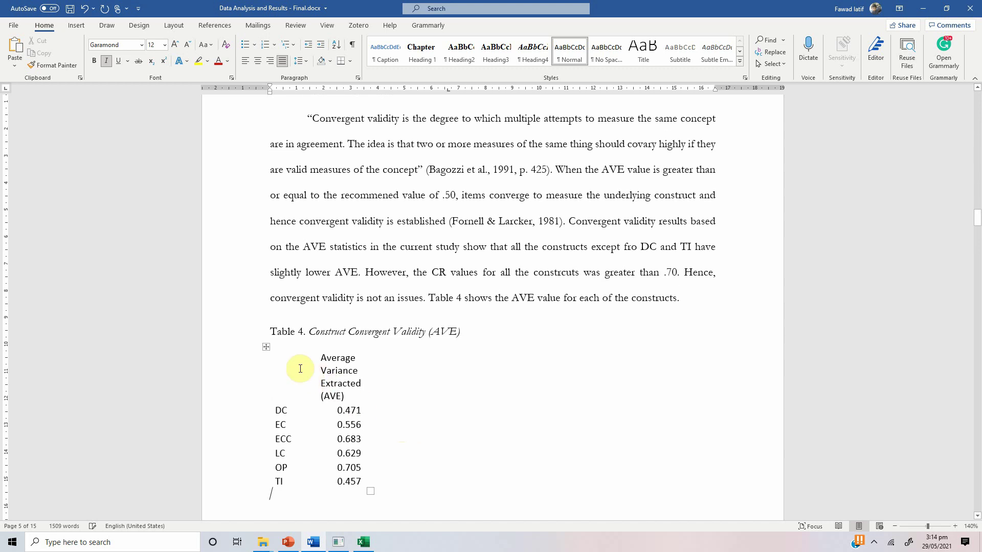
{"action": "left_click", "coordinate": [266, 347]}
{"action": "right_click", "coordinate": [266, 347]}
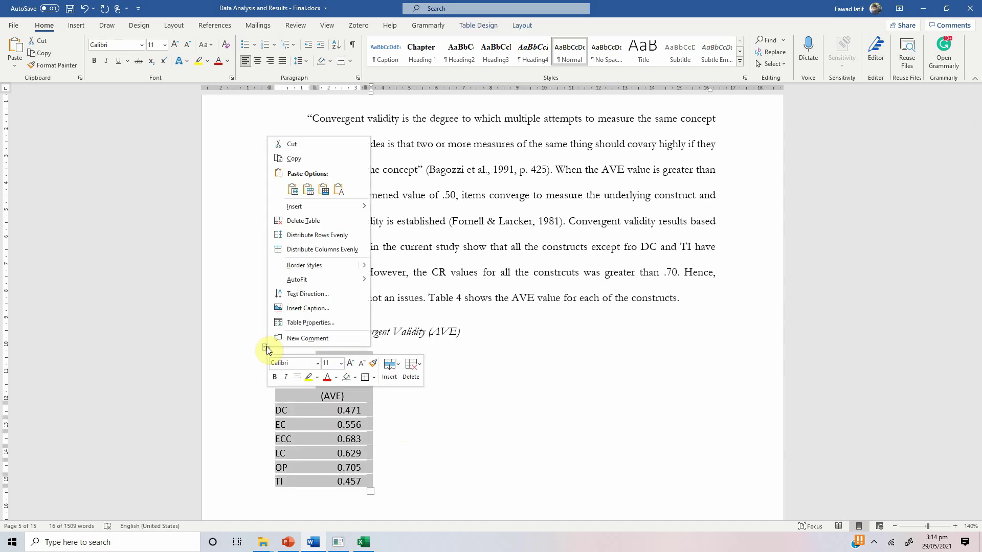
{"action": "mouse_move", "coordinate": [366, 279]}
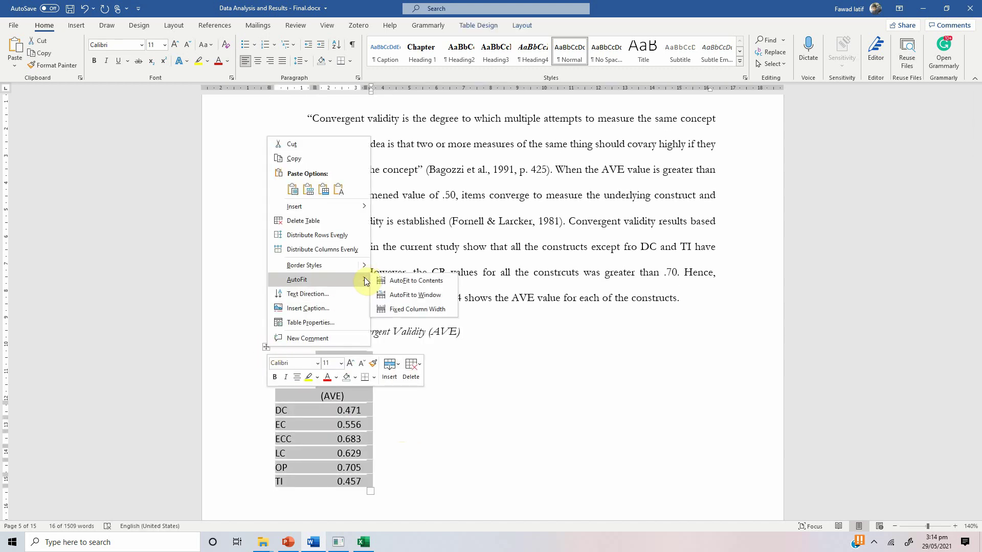
{"action": "left_click", "coordinate": [409, 297]}
Center the Average Variance Extracted (AVE) column of the pasted table
{"action": "left_click", "coordinate": [563, 361]}
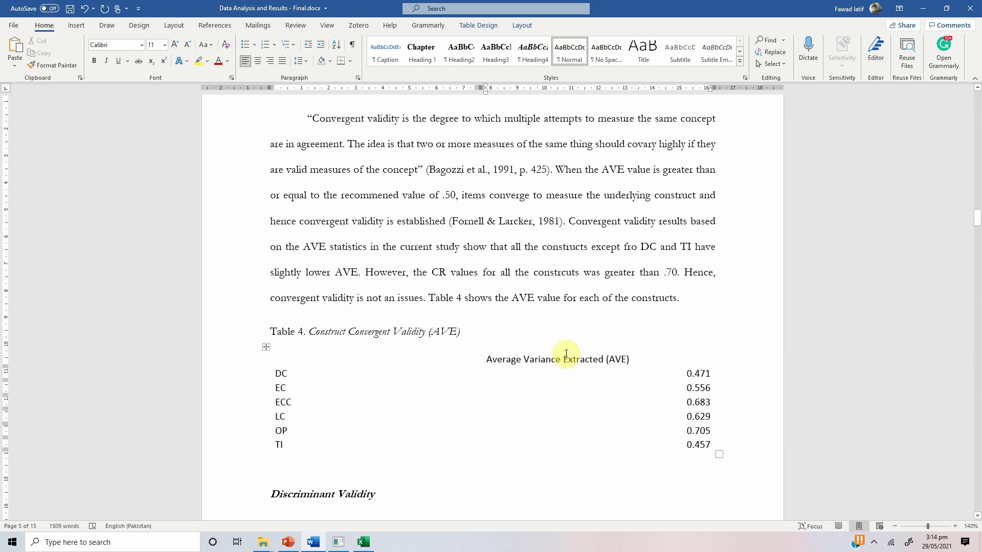
{"action": "left_click", "coordinate": [566, 351]}
{"action": "key", "text": "ctrl+e"}
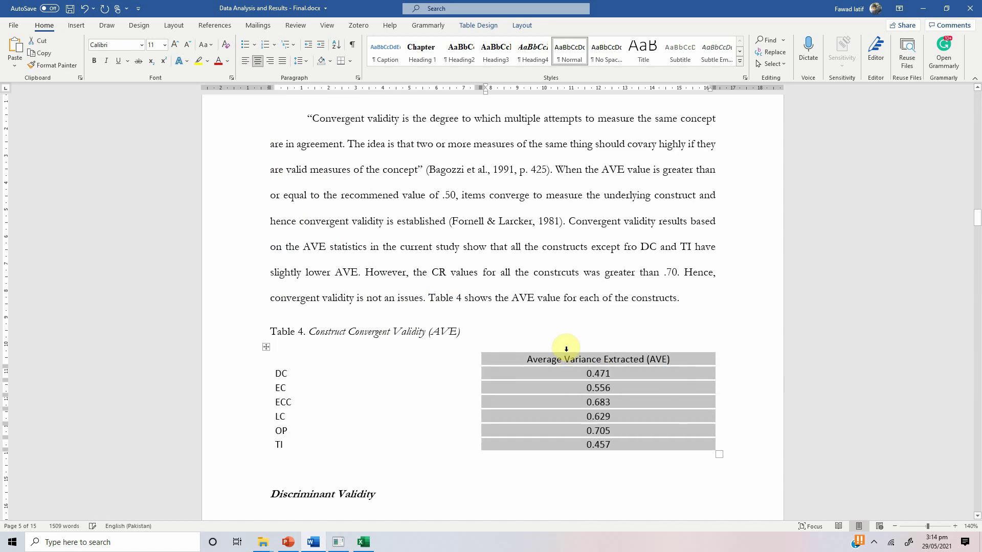
Apply top and bottom borders to the whole AVE table below the Table 4 caption
{"action": "left_click", "coordinate": [266, 347]}
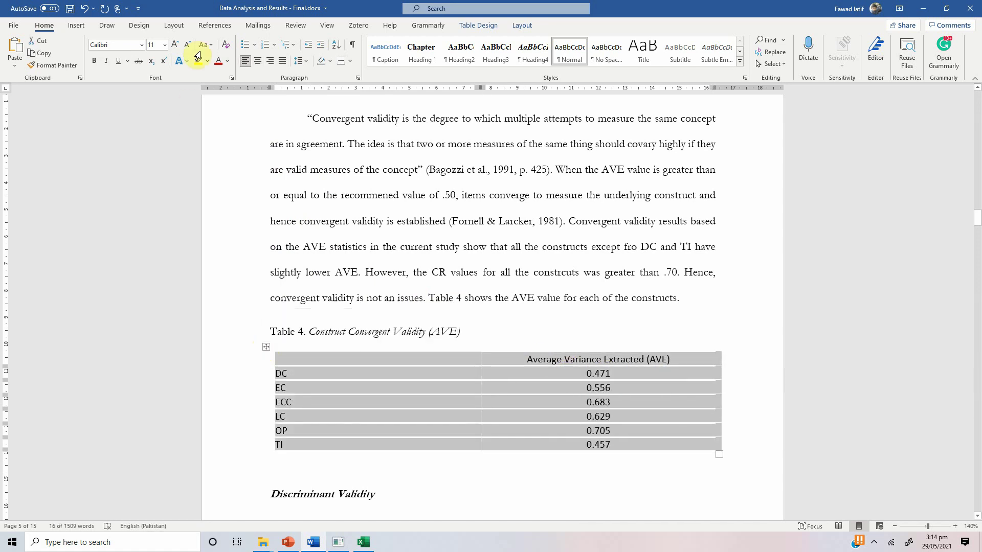
{"action": "left_click", "coordinate": [340, 63]}
{"action": "left_click", "coordinate": [350, 61]}
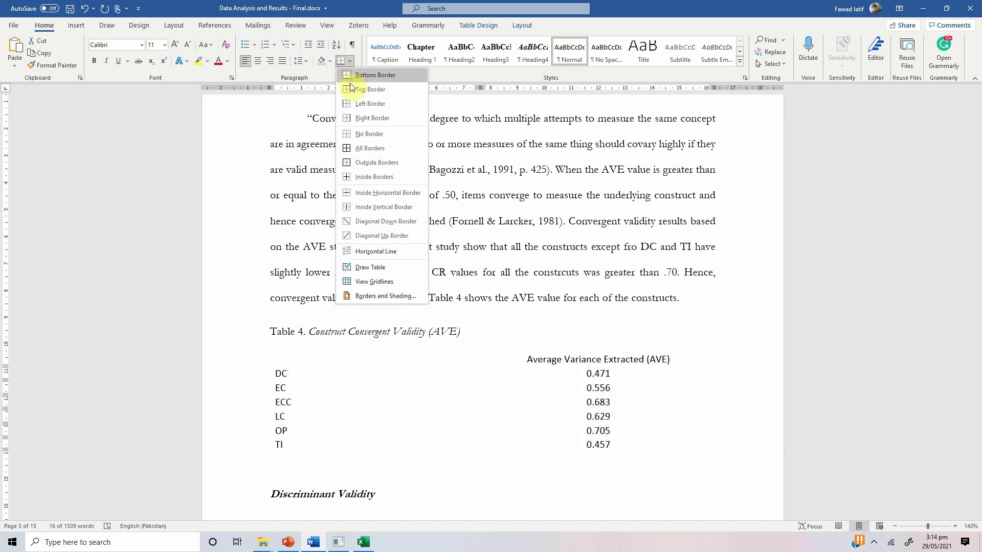
{"action": "left_click", "coordinate": [351, 90]}
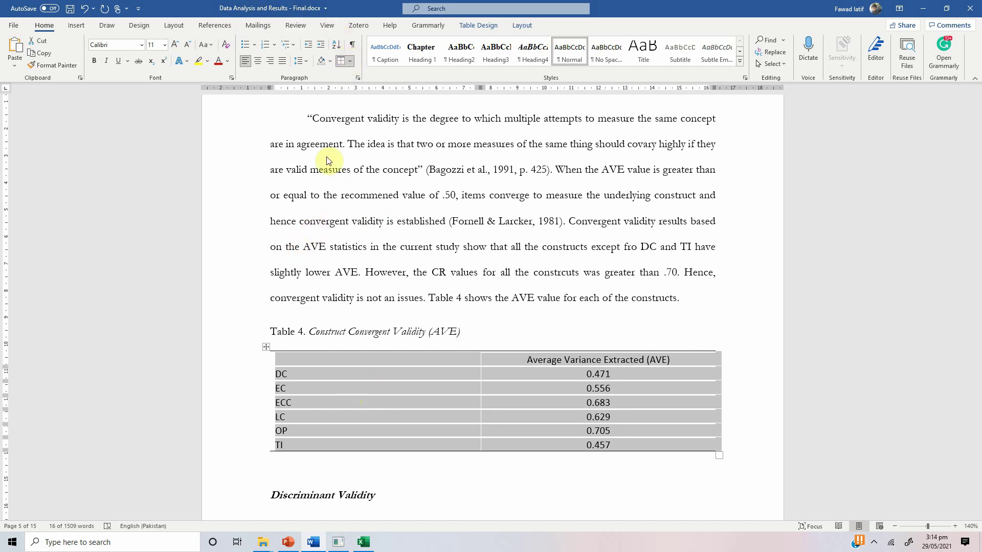
Add a bottom border under the header row of the AVE table
{"action": "left_click", "coordinate": [291, 363]}
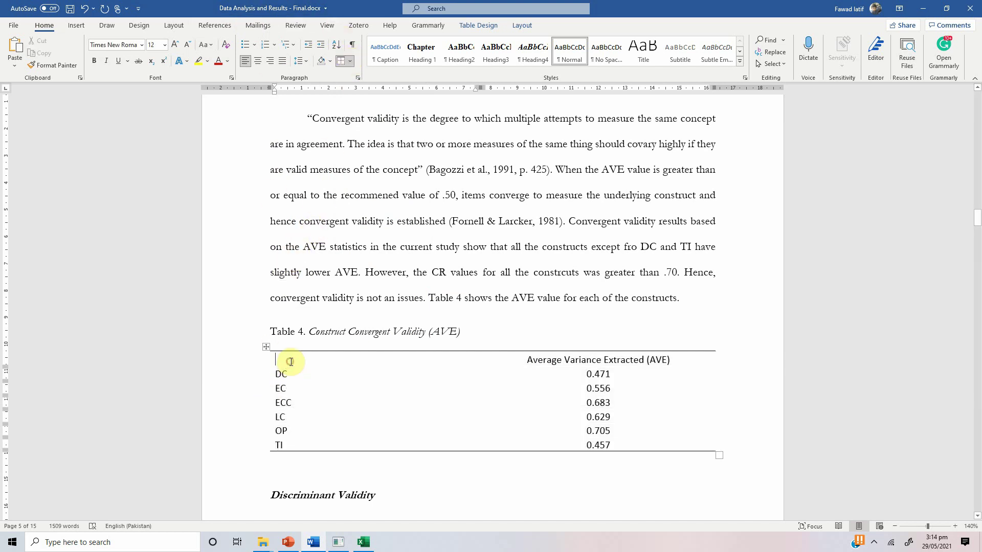
{"action": "double_click", "coordinate": [290, 362]}
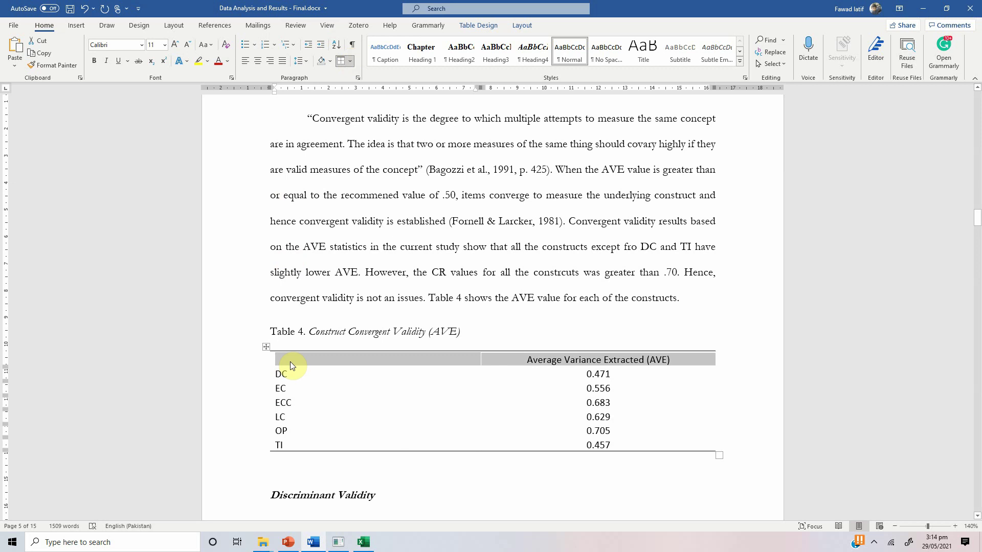
{"action": "left_click", "coordinate": [351, 62]}
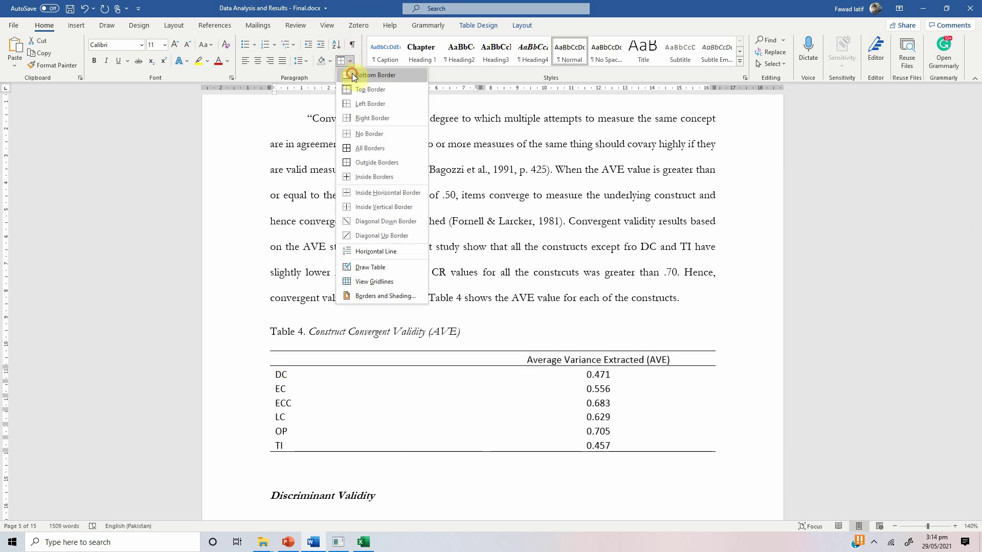
{"action": "left_click", "coordinate": [351, 76]}
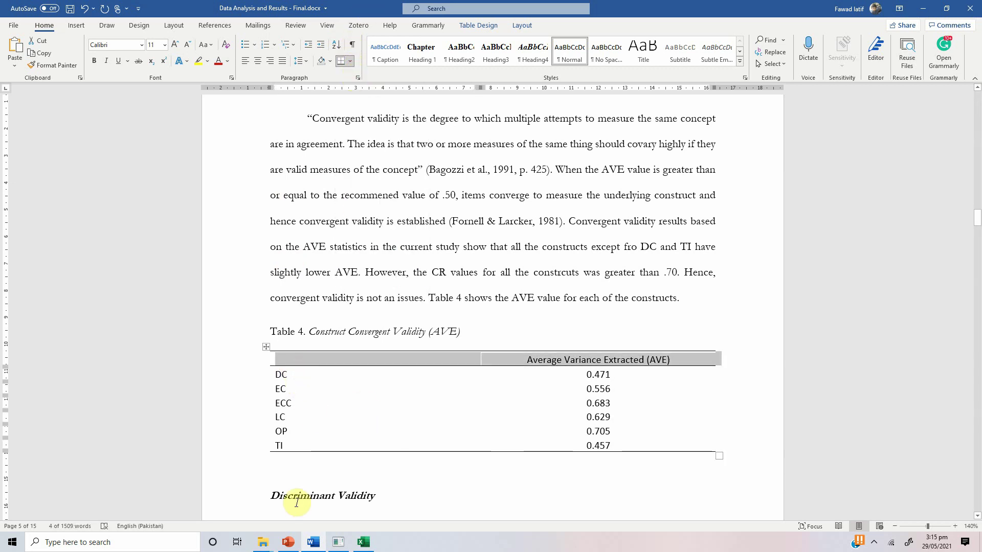
Go through the Discriminant Validity section and place the cursor on the empty line between the Table 5 caption and its note
{"action": "left_click", "coordinate": [297, 477]}
{"action": "scroll", "coordinate": [298, 477], "scroll_direction": "down", "scroll_amount": 1}
{"action": "scroll", "coordinate": [297, 477], "scroll_direction": "down", "scroll_amount": 7}
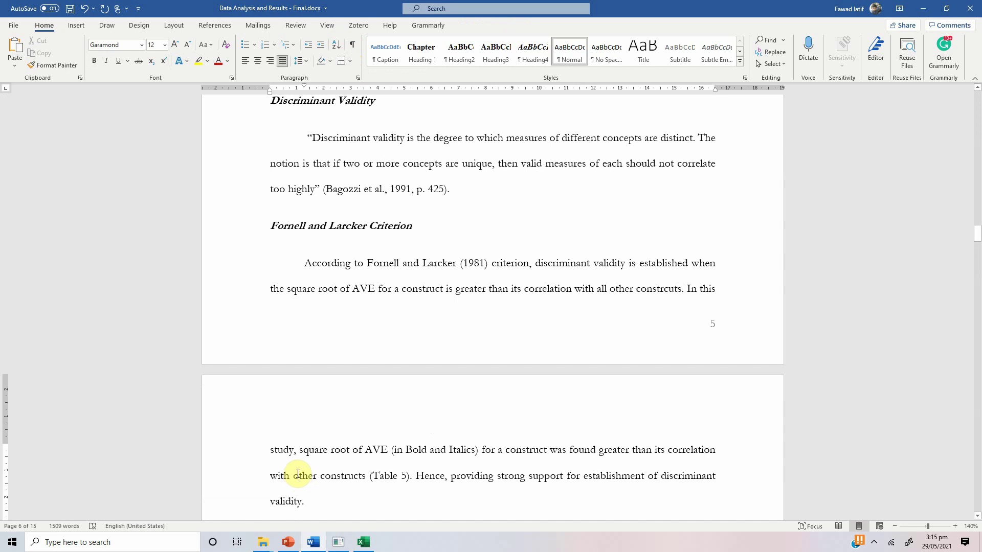
{"action": "left_click", "coordinate": [279, 226]}
{"action": "key", "text": "Down"}
{"action": "key", "text": "Down"}
{"action": "key", "text": "Down"}
{"action": "scroll", "coordinate": [281, 225], "scroll_direction": "down", "scroll_amount": 14}
{"action": "scroll", "coordinate": [281, 225], "scroll_direction": "up", "scroll_amount": 7}
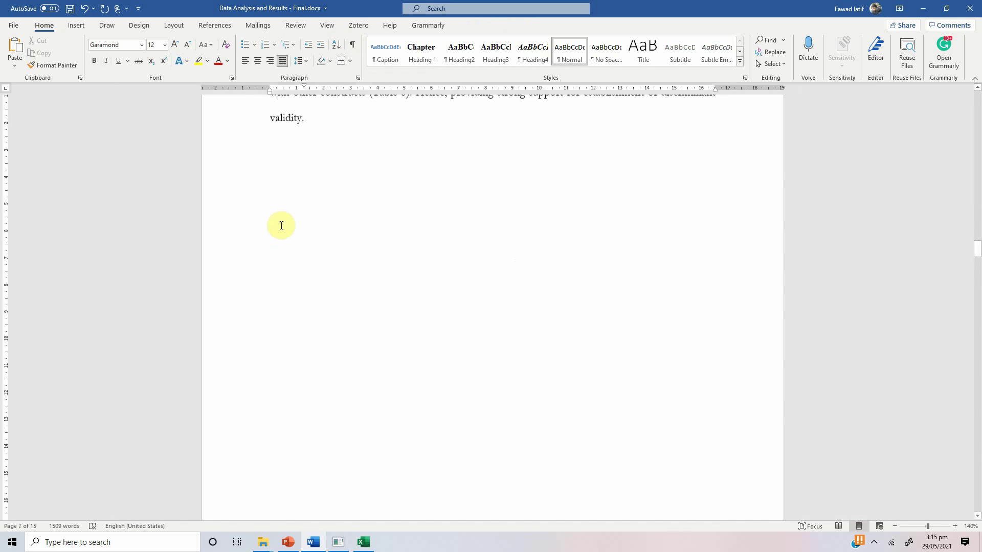
{"action": "key", "text": "Down"}
{"action": "key", "text": "Down"}
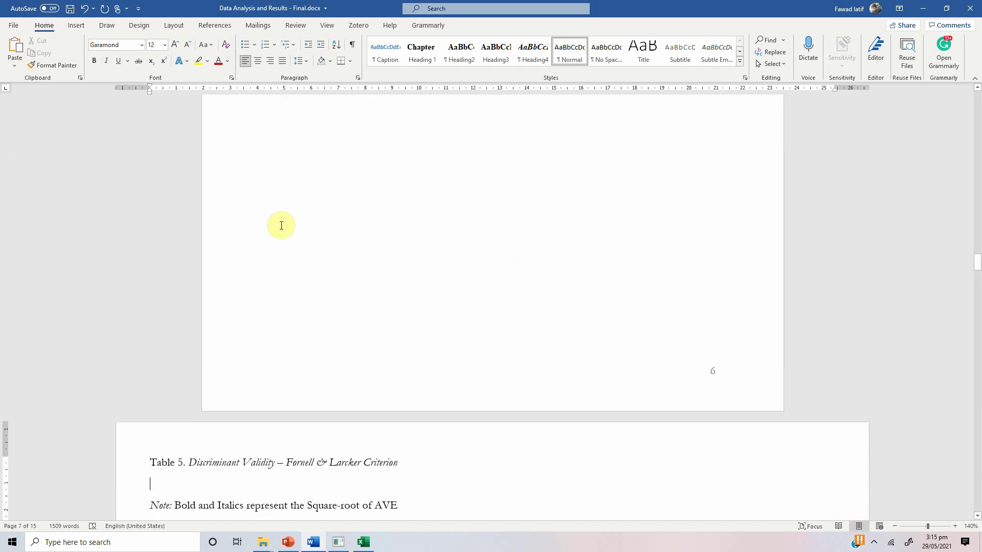
{"action": "scroll", "coordinate": [456, 210], "scroll_direction": "up", "scroll_amount": 1}
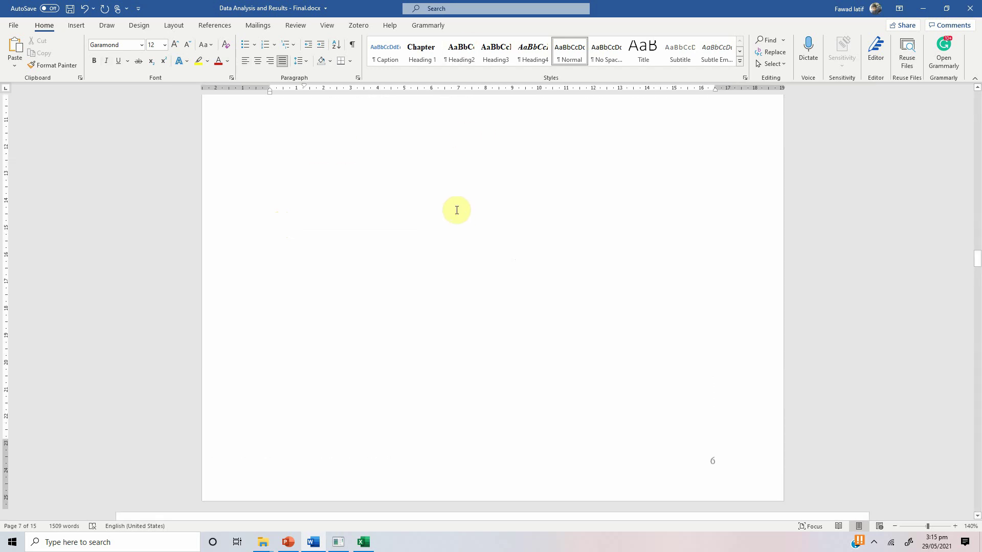
{"action": "key", "text": "Up"}
{"action": "key", "text": "Up"}
{"action": "scroll", "coordinate": [457, 210], "scroll_direction": "up", "scroll_amount": 6}
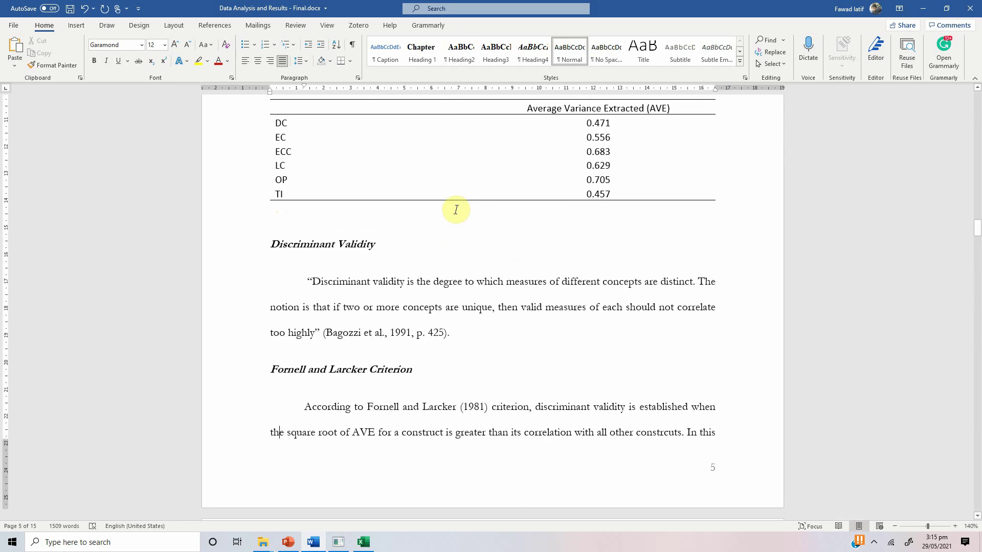
{"action": "key", "text": "Down"}
{"action": "key", "text": "Down"}
{"action": "key", "text": "Down"}
{"action": "key", "text": "Down"}
{"action": "key", "text": "Down"}
{"action": "key", "text": "Down"}
{"action": "key", "text": "Down"}
{"action": "key", "text": "Down"}
{"action": "key", "text": "Down"}
{"action": "key", "text": "Down"}
{"action": "key", "text": "Down"}
{"action": "key", "text": "Down"}
{"action": "key", "text": "Down"}
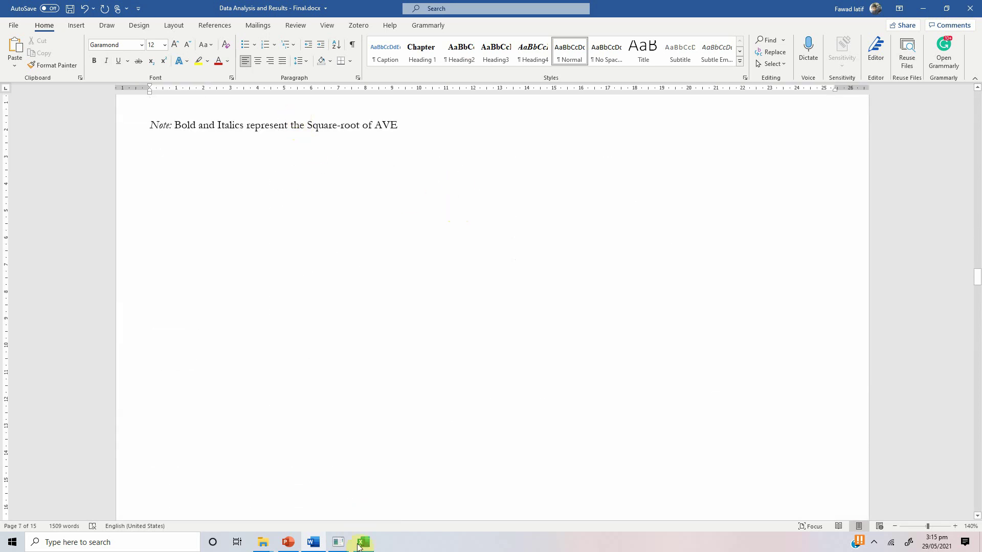
Copy the Fornell-Larcker Criterion matrix from SmartPLS in Excel format and paste it into a new worksheet in Excel
{"action": "left_click", "coordinate": [338, 543]}
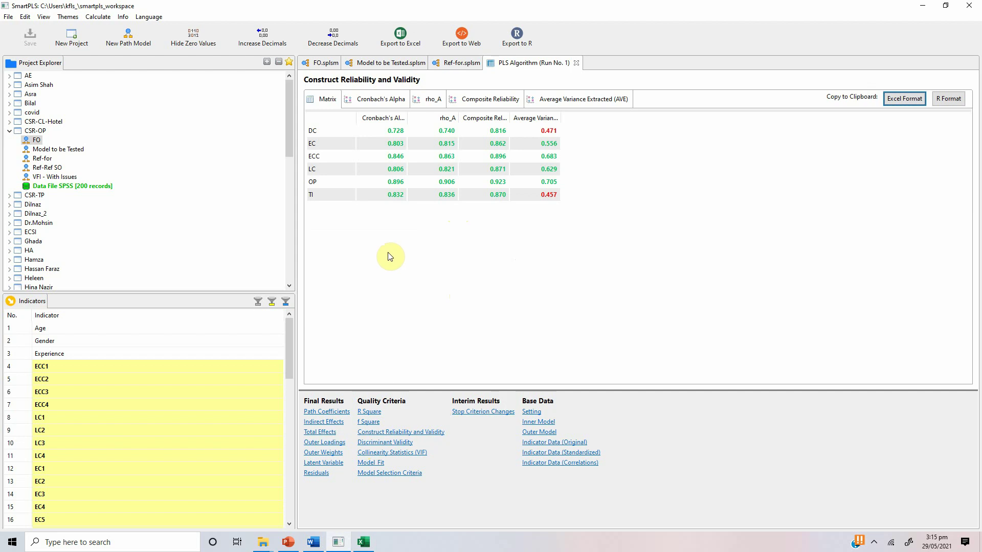
{"action": "left_click", "coordinate": [379, 443]}
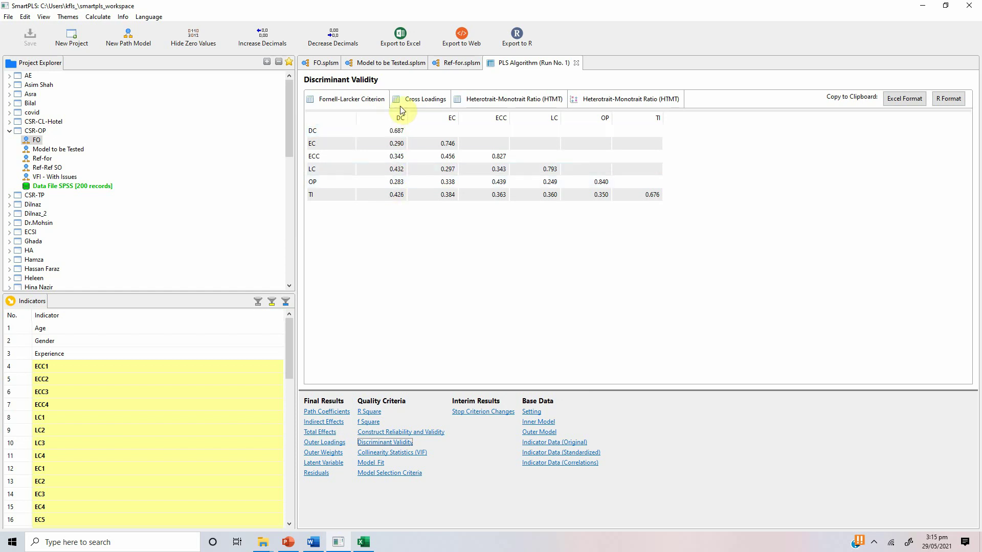
{"action": "left_click", "coordinate": [903, 101]}
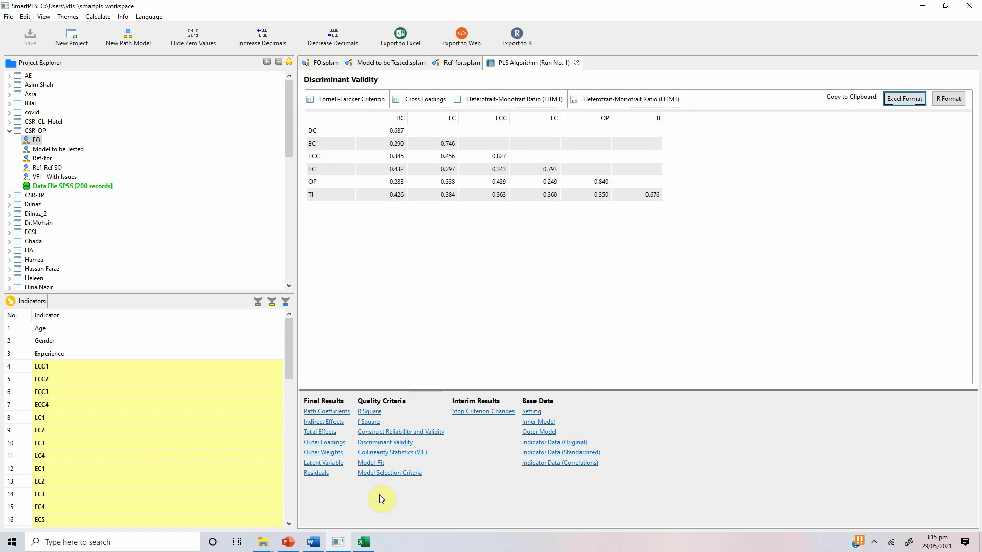
{"action": "left_click", "coordinate": [366, 548]}
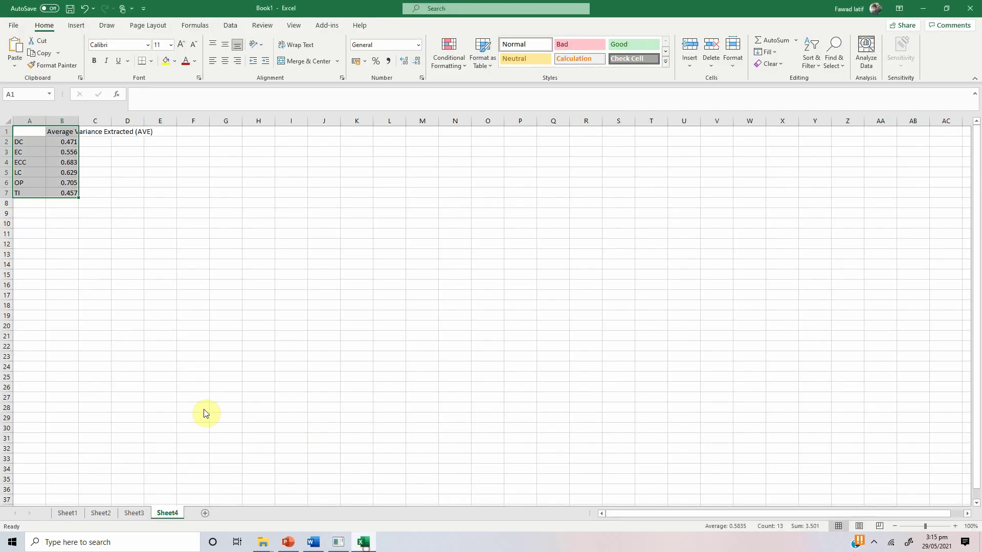
{"action": "left_click", "coordinate": [205, 513]}
{"action": "type", "text": "DC\tEC\tECC\tLC\tOP\tTI DC\t0.687\t\t\t\t\t EC\t0.29\t0.746\t\t\t\t ECC\t0.345\t0.456\t0.827\t\t\t LC\t0.432\t0.297\t0.343\t0.793\t\t OP\t0.283\t0.338\t0.439\t0.249\t0.84\t TI\t0.426\t0.384\t0.363\t0.36\t0.35\t0.676"}
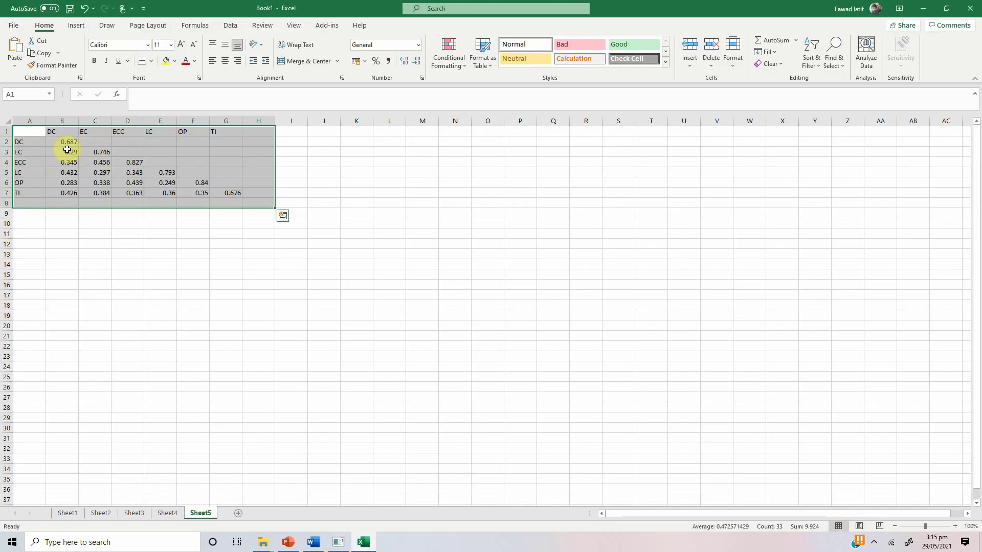
Copy the Fornell-Larcker matrix in A1:G7, switch to Word and paste it below the Table 5 caption
{"action": "left_click_drag", "start_coordinate": [31, 132], "coordinate": [217, 190]}
{"action": "key", "text": "ctrl+c"}
{"action": "left_click", "coordinate": [313, 542]}
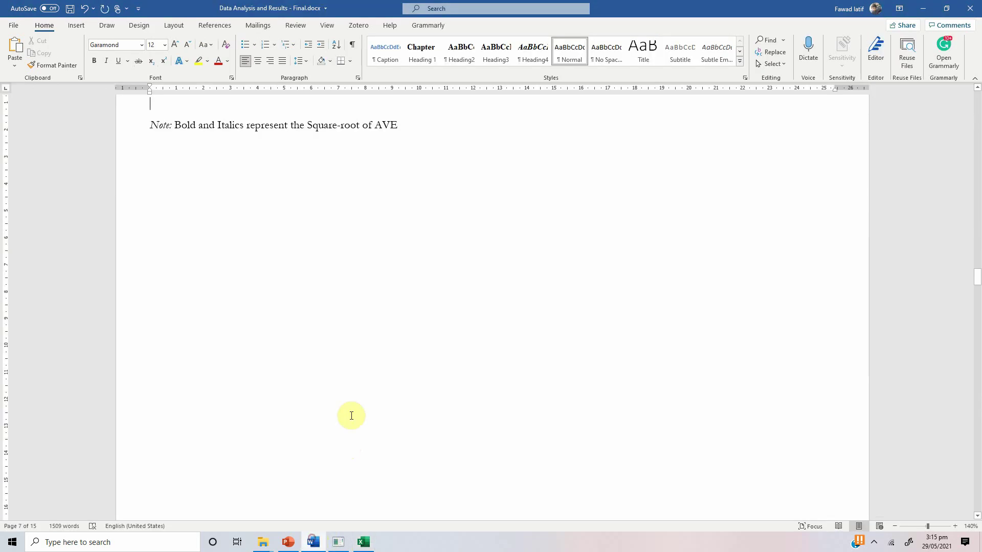
{"action": "key", "text": "ctrl+v"}
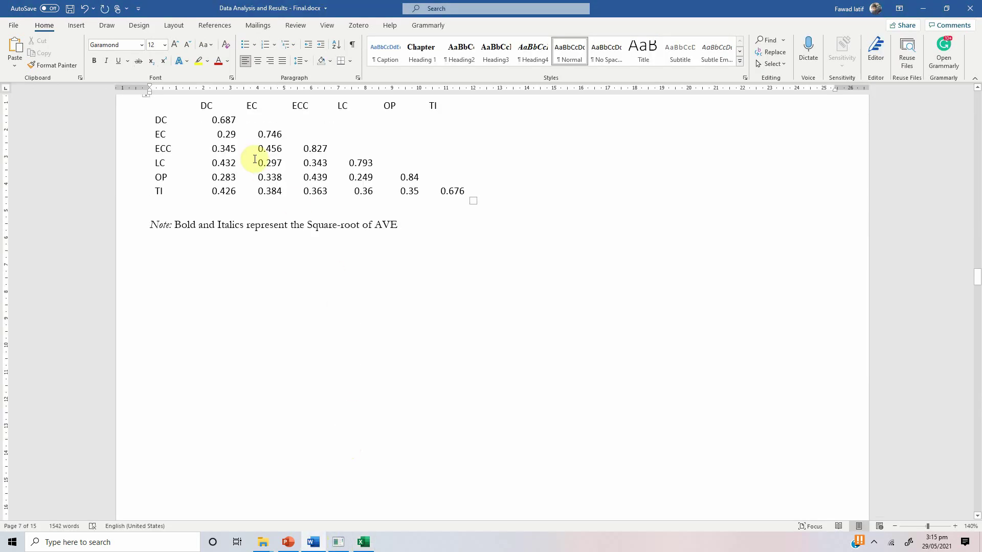
AutoFit the Fornell-Larcker table to the window and apply top and bottom borders to the whole table
{"action": "key", "text": "Up"}
{"action": "key", "text": "Up"}
{"action": "scroll", "coordinate": [251, 163], "scroll_direction": "up", "scroll_amount": 10}
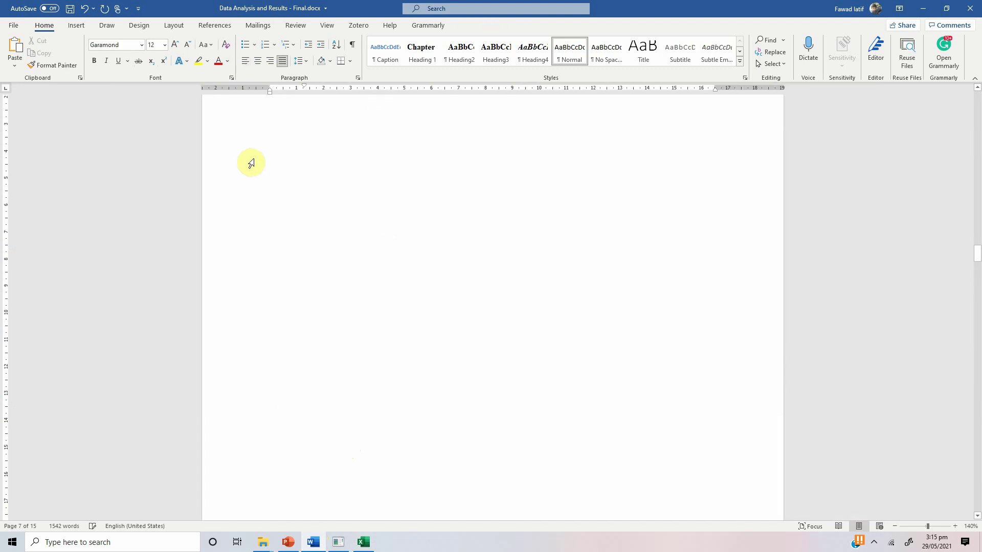
{"action": "scroll", "coordinate": [251, 162], "scroll_direction": "down", "scroll_amount": 5}
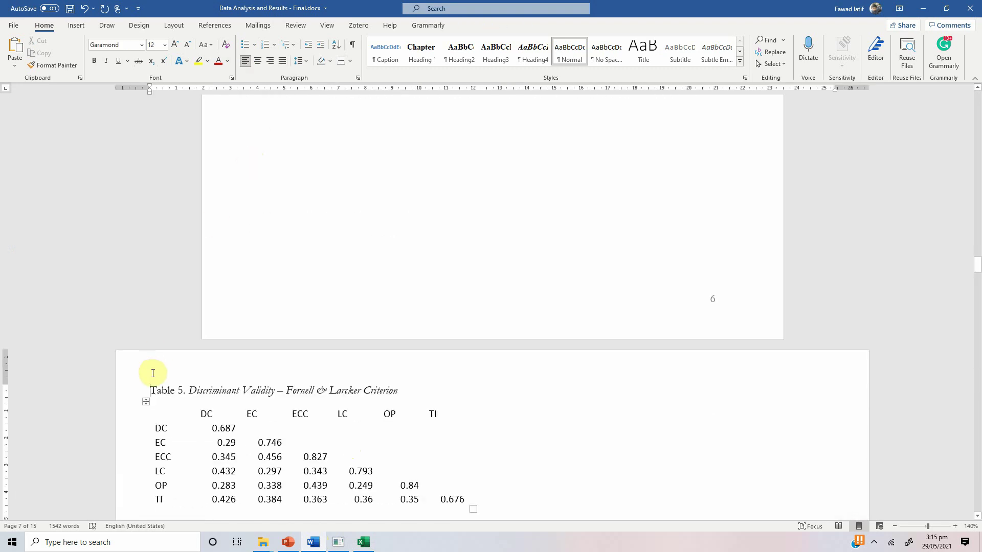
{"action": "left_click", "coordinate": [146, 403]}
{"action": "right_click", "coordinate": [147, 404]}
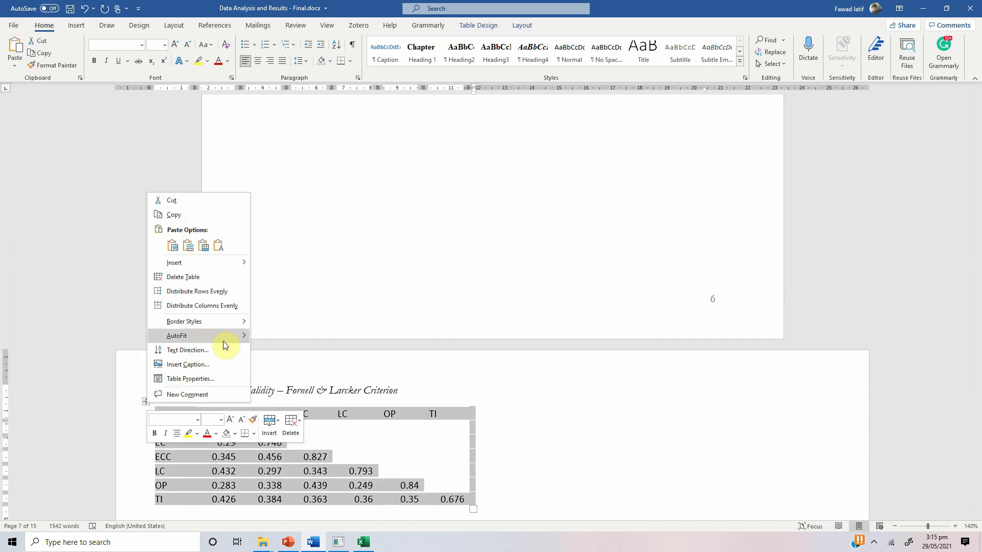
{"action": "mouse_move", "coordinate": [231, 335]}
{"action": "left_click", "coordinate": [283, 354]}
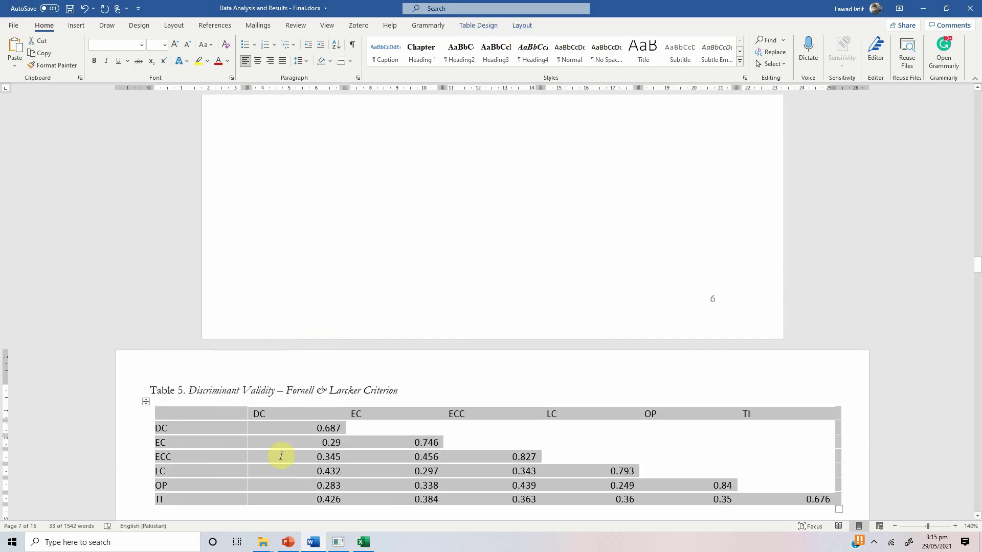
{"action": "left_click", "coordinate": [350, 61]}
{"action": "left_click", "coordinate": [353, 76]}
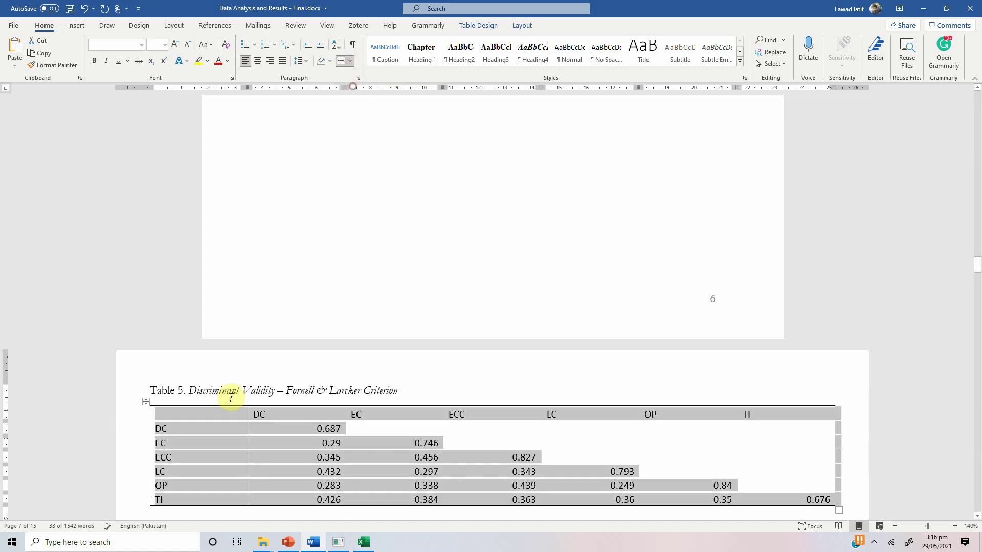
Center the DC through TI columns of the Fornell-Larcker table
{"action": "left_click", "coordinate": [279, 412]}
{"action": "left_click_drag", "start_coordinate": [278, 410], "coordinate": [769, 434]}
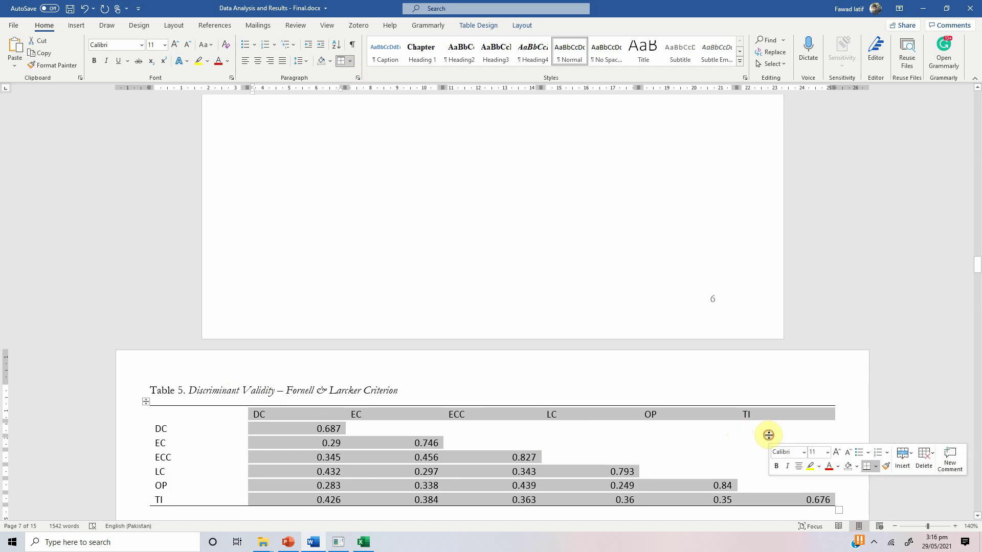
{"action": "left_click", "coordinate": [258, 64]}
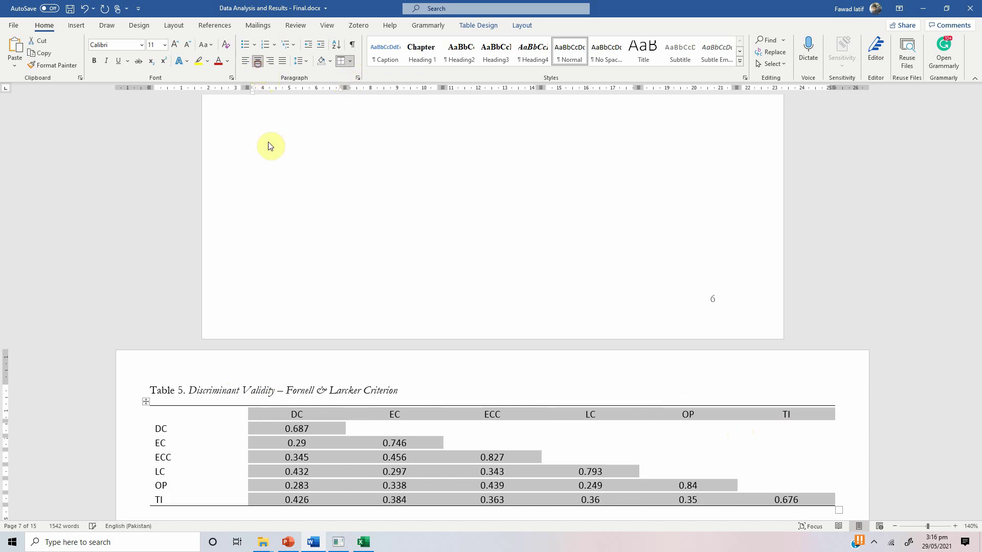
Add a bottom border under the header row of the Fornell-Larcker table
{"action": "left_click", "coordinate": [167, 417]}
{"action": "key", "text": "shift+Right"}
{"action": "key", "text": "shift+Right"}
{"action": "key", "text": "shift+Right"}
{"action": "key", "text": "shift+Right"}
{"action": "key", "text": "shift+Right"}
{"action": "key", "text": "shift+Right"}
{"action": "key", "text": "shift+Right"}
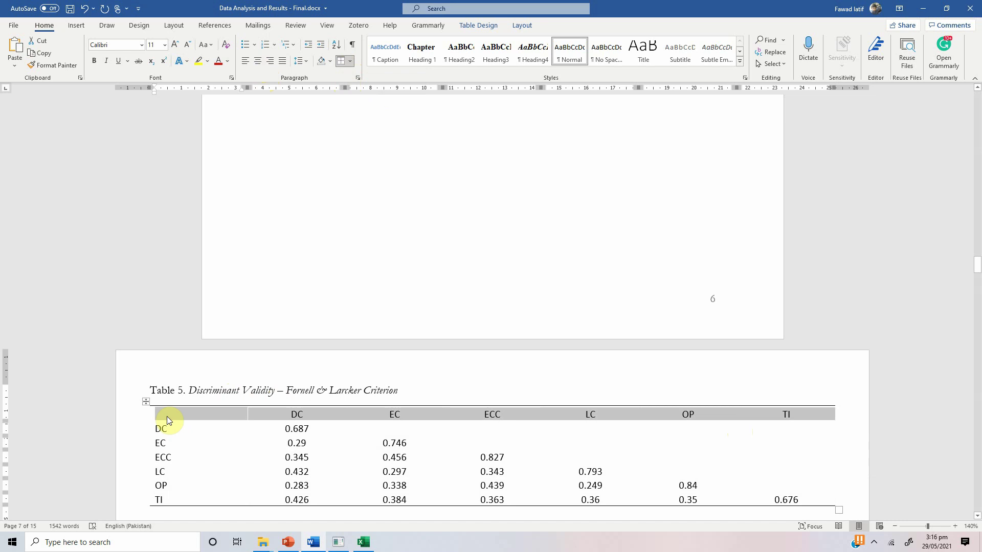
{"action": "left_click", "coordinate": [352, 65]}
{"action": "left_click", "coordinate": [331, 130]}
Look through the document's Table 6 cross loadings page, the HTMT section and the start of the higher order construct section
{"action": "left_click", "coordinate": [249, 387]}
{"action": "scroll", "coordinate": [251, 387], "scroll_direction": "down", "scroll_amount": 10}
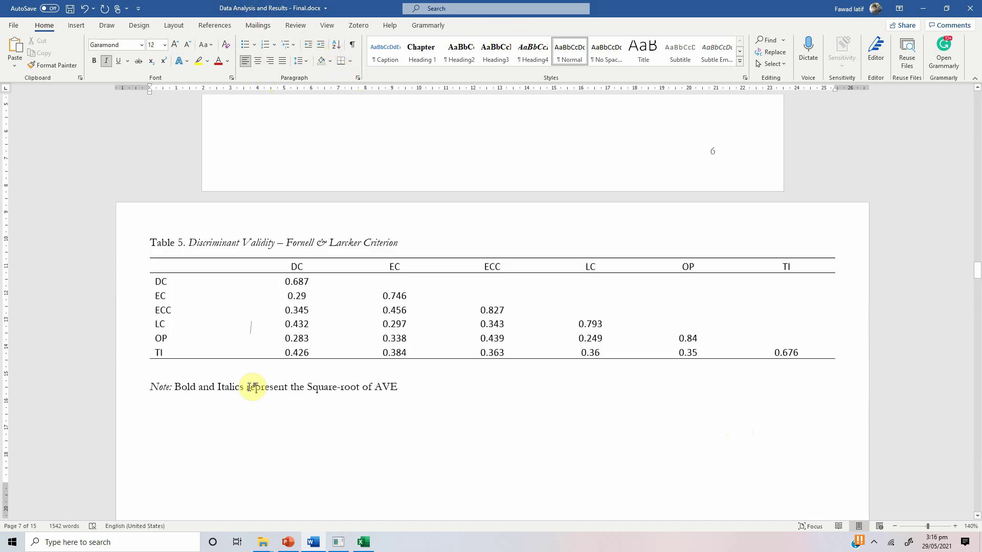
{"action": "left_click", "coordinate": [246, 391]}
{"action": "scroll", "coordinate": [251, 389], "scroll_direction": "down", "scroll_amount": 10}
{"action": "left_click", "coordinate": [249, 387]}
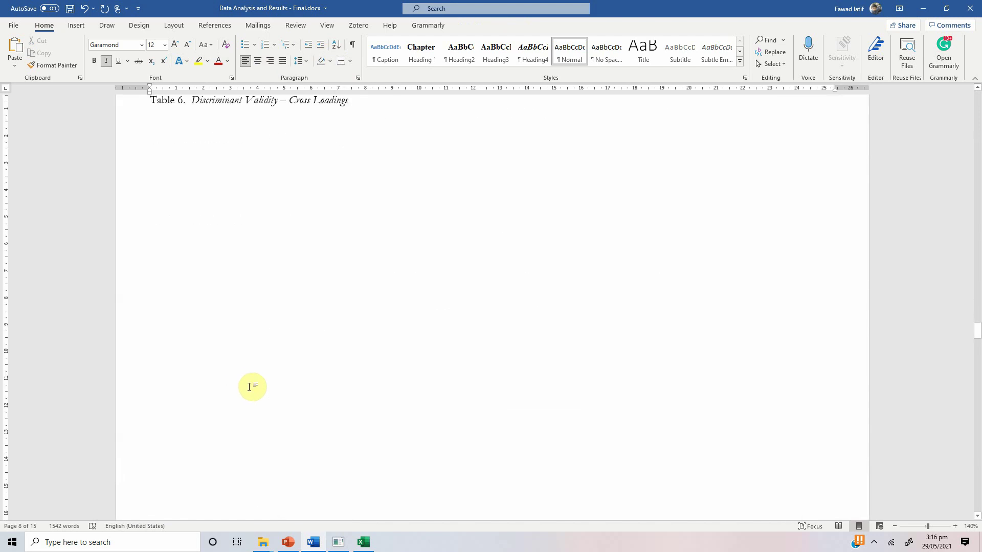
{"action": "scroll", "coordinate": [251, 387], "scroll_direction": "down", "scroll_amount": 15}
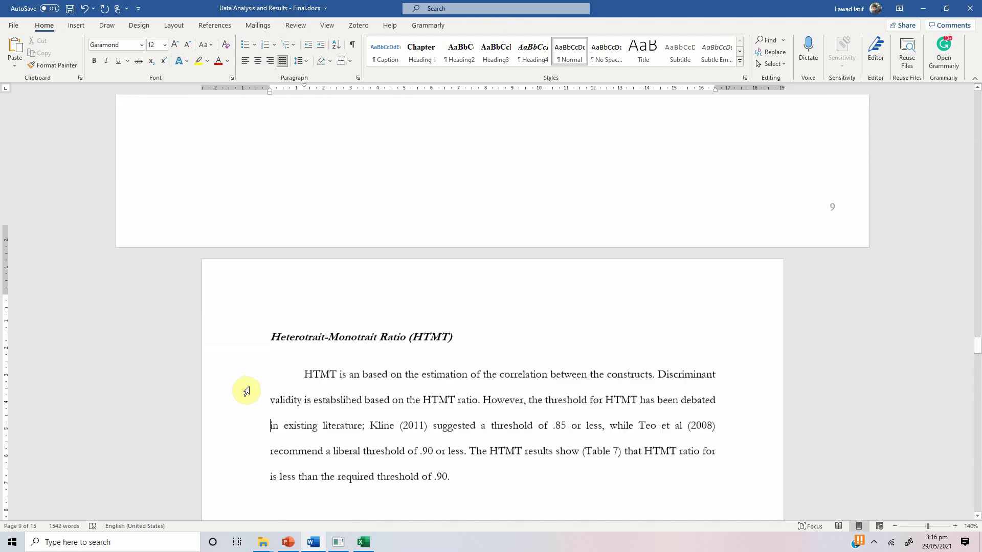
{"action": "left_click", "coordinate": [246, 391]}
{"action": "scroll", "coordinate": [246, 391], "scroll_direction": "down", "scroll_amount": 1}
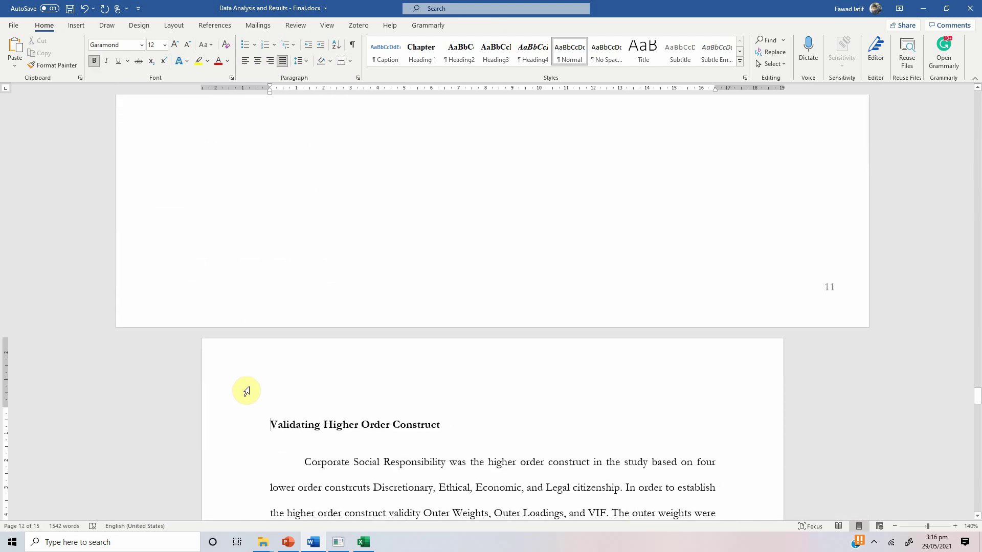
Switch to SmartPLS and view the Cross Loadings and Heterotrait-Monotrait Ratio (HTMT) results under Discriminant Validity
{"action": "left_click", "coordinate": [331, 541]}
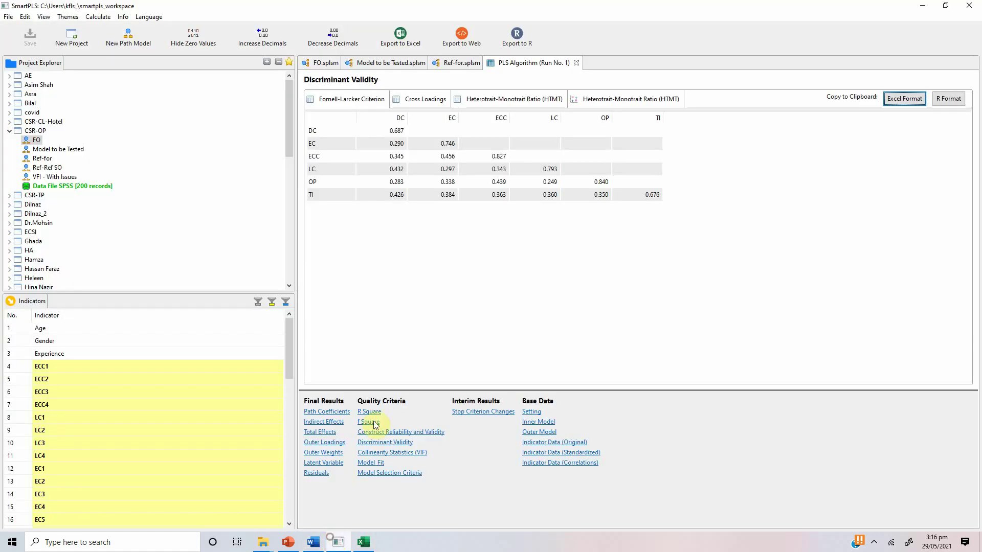
{"action": "left_click", "coordinate": [423, 100]}
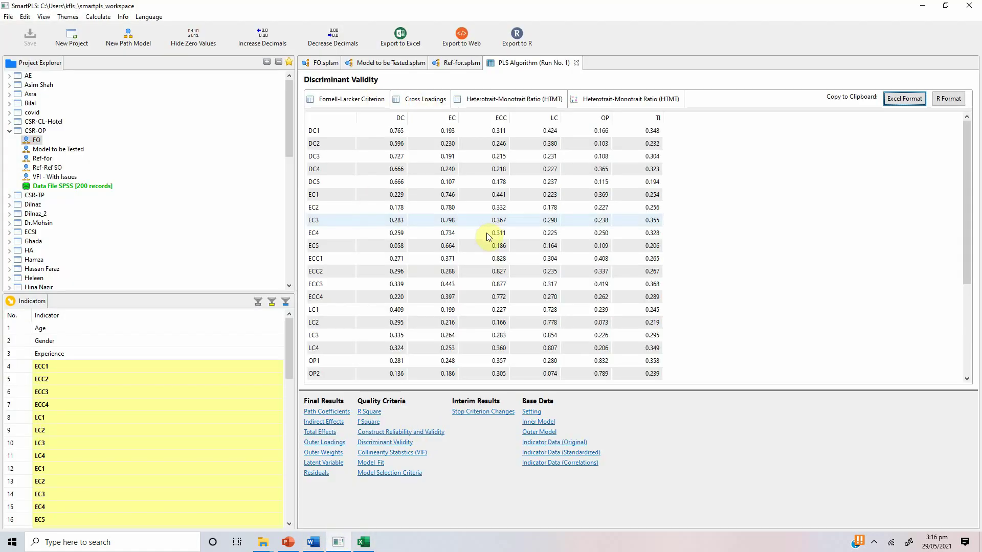
{"action": "left_click", "coordinate": [498, 99]}
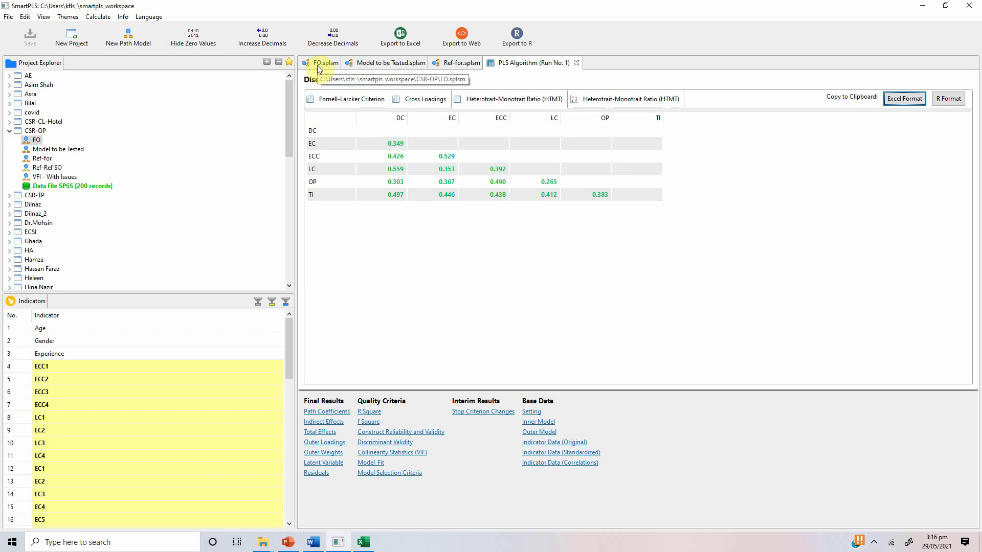
Open the Latent Variable results and copy the latent variable scores for all cases in Excel format
{"action": "left_click", "coordinate": [322, 463]}
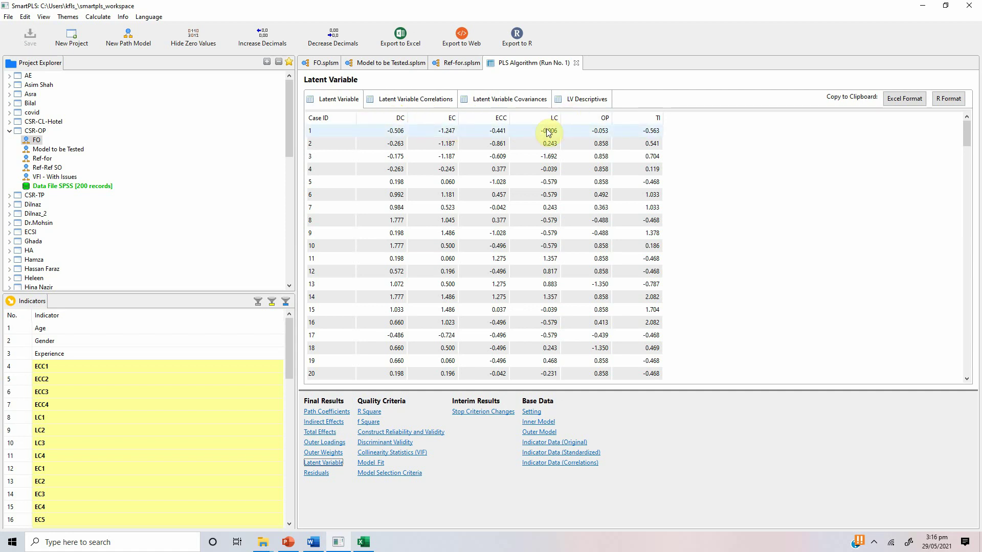
{"action": "left_click_drag", "start_coordinate": [967, 131], "coordinate": [974, 364]}
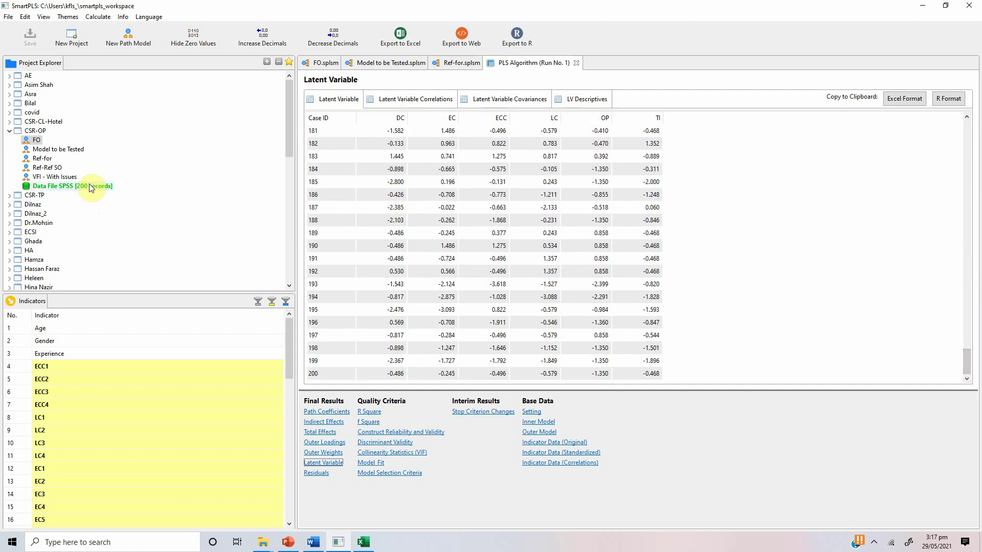
{"action": "left_click", "coordinate": [905, 99]}
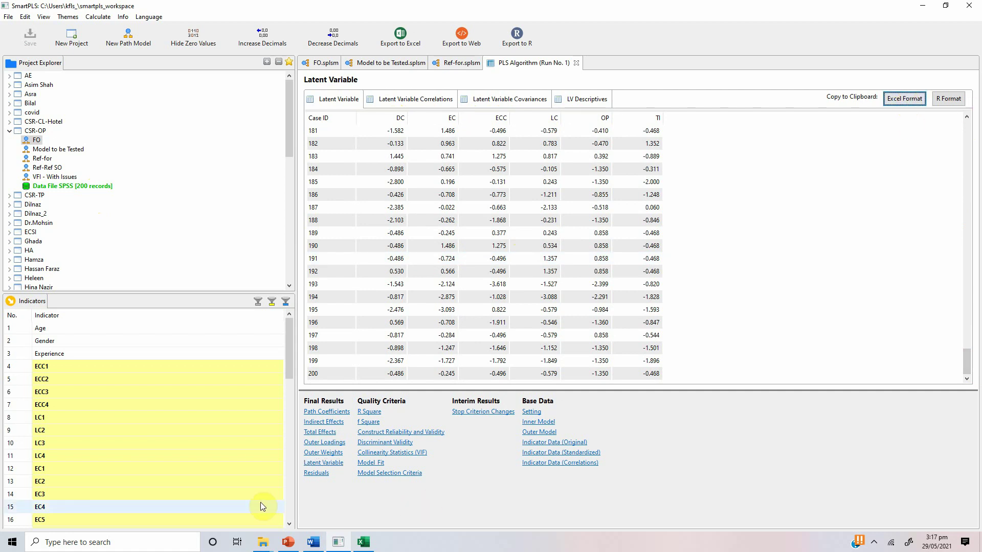
Open Data File SPSS.csv from the 4. Ref-For - Disjiont Two Stage Approach folder in Excel
{"action": "mouse_move", "coordinate": [264, 543]}
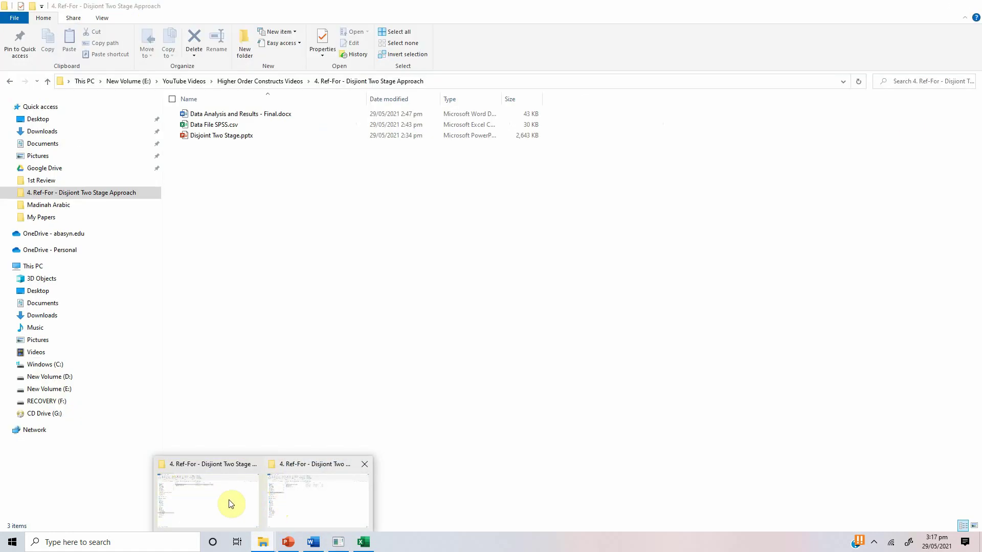
{"action": "left_click", "coordinate": [231, 500]}
{"action": "left_click", "coordinate": [227, 126]}
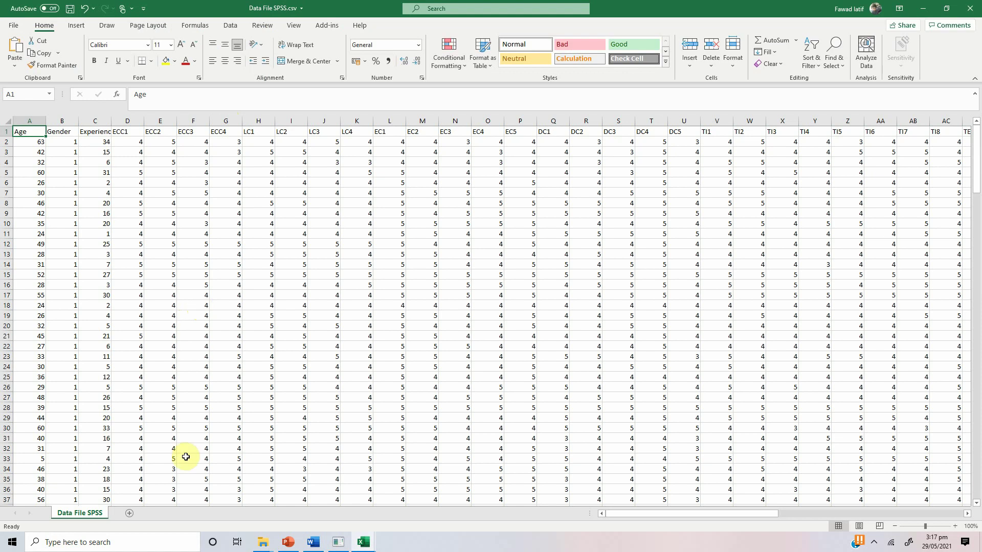
Delete the old latent variable score columns, Case ID through TI (BB to BH), from the data file
{"action": "left_click_drag", "start_coordinate": [735, 513], "coordinate": [949, 523]}
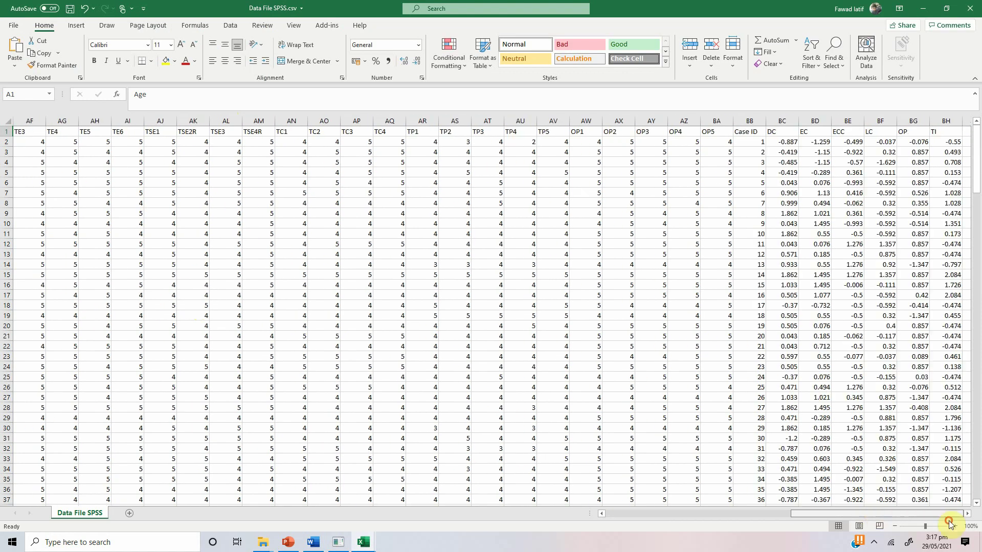
{"action": "left_click", "coordinate": [751, 121]}
{"action": "left_click_drag", "start_coordinate": [812, 127], "coordinate": [955, 125]}
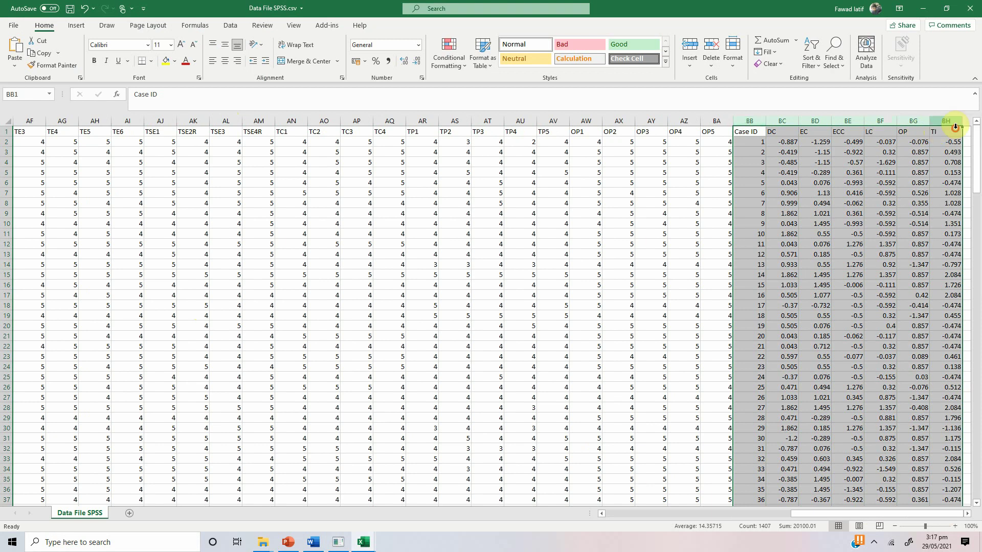
{"action": "right_click", "coordinate": [923, 117]}
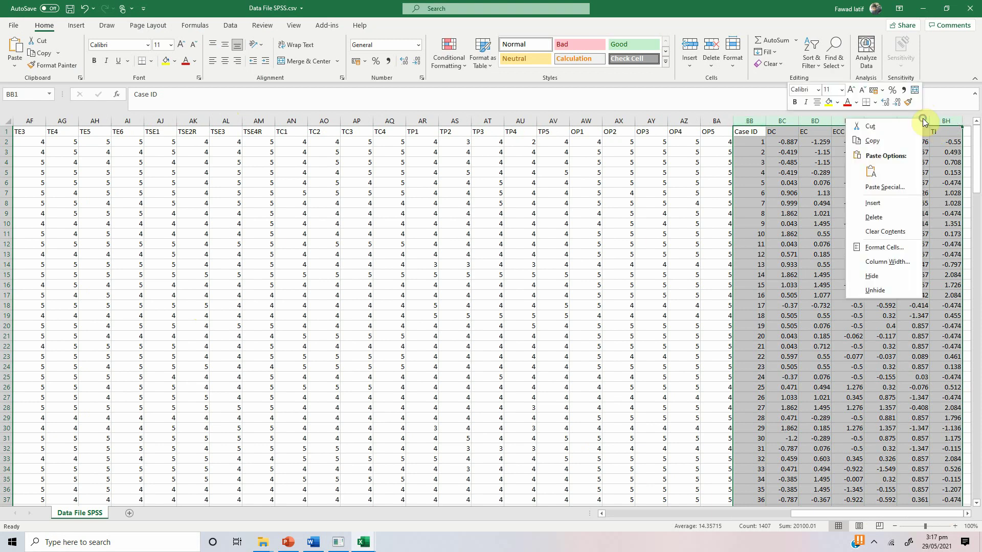
{"action": "left_click", "coordinate": [881, 216]}
Paste the copied latent variable scores starting at cell BB1 and delete the Case ID column
{"action": "left_click", "coordinate": [742, 134]}
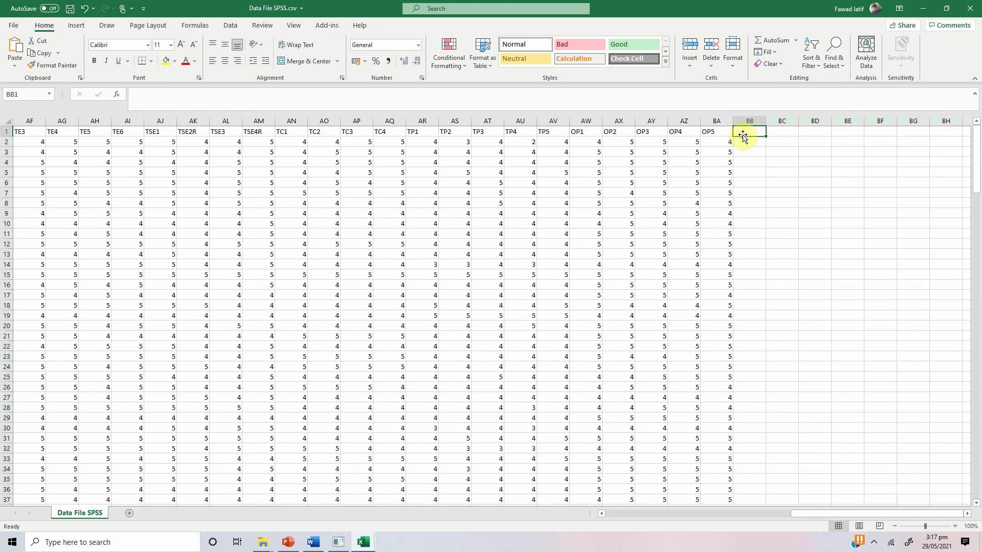
{"action": "key", "text": "ctrl+z"}
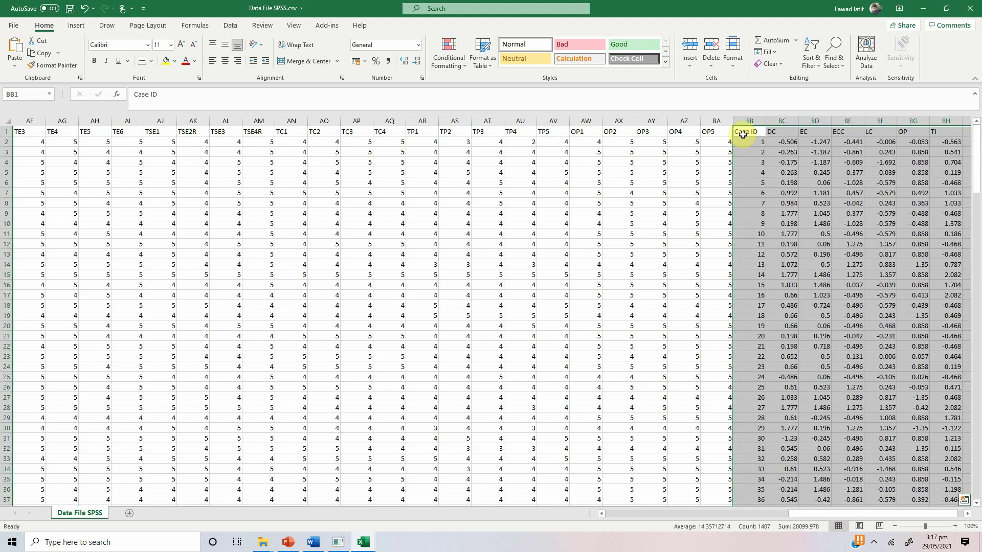
{"action": "left_click", "coordinate": [744, 122]}
{"action": "right_click", "coordinate": [744, 123]}
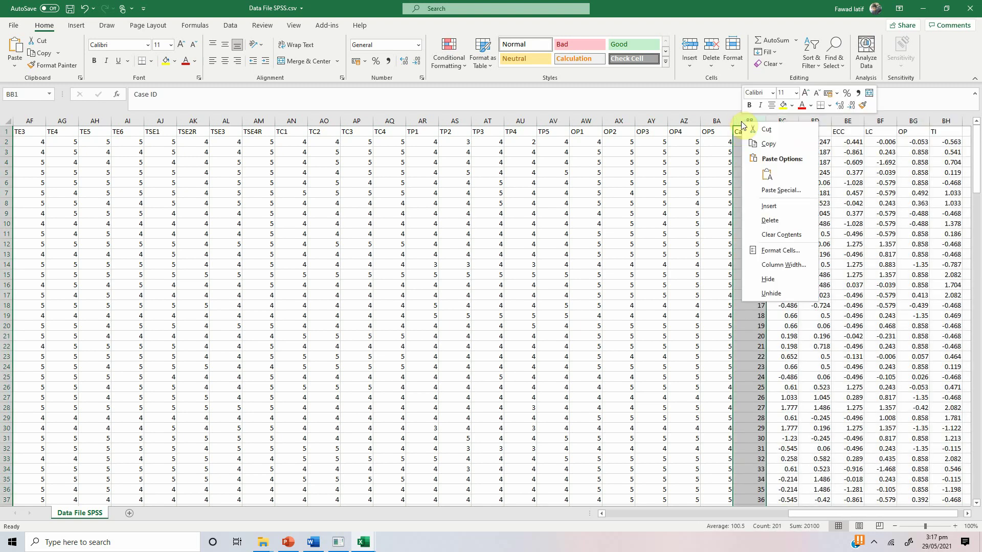
{"action": "left_click", "coordinate": [773, 222]}
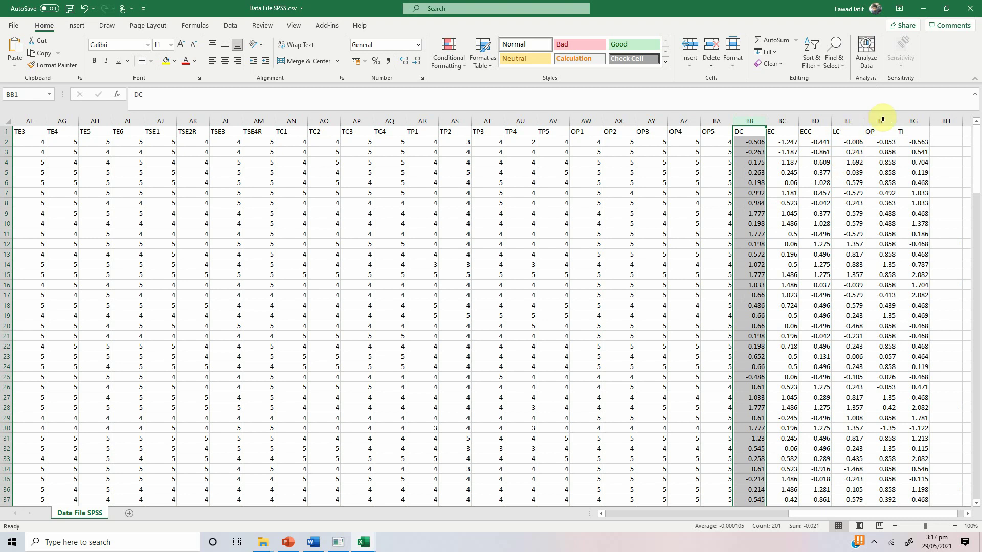
Delete the OP and TI score columns from the pasted latent variable scores
{"action": "left_click_drag", "start_coordinate": [880, 119], "coordinate": [908, 119]}
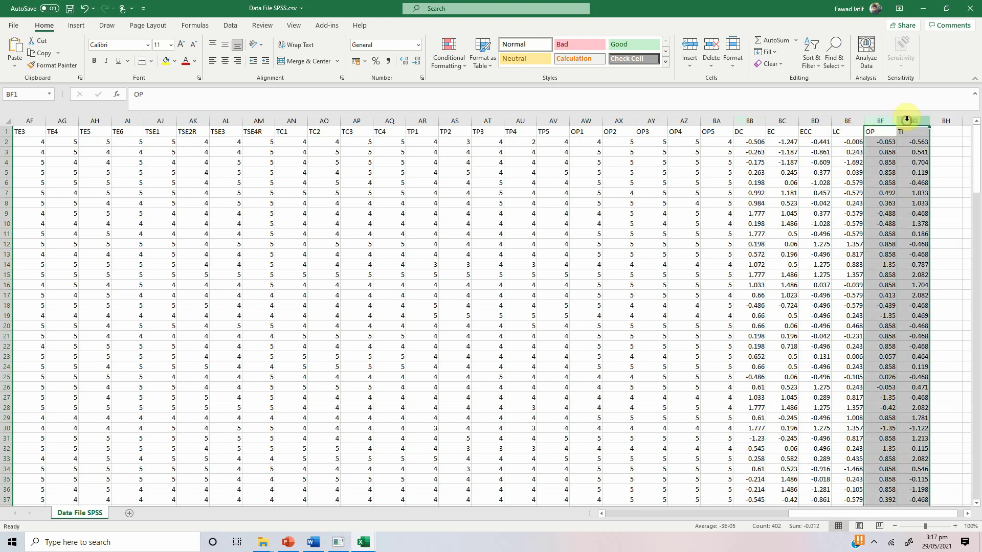
{"action": "right_click", "coordinate": [907, 119]}
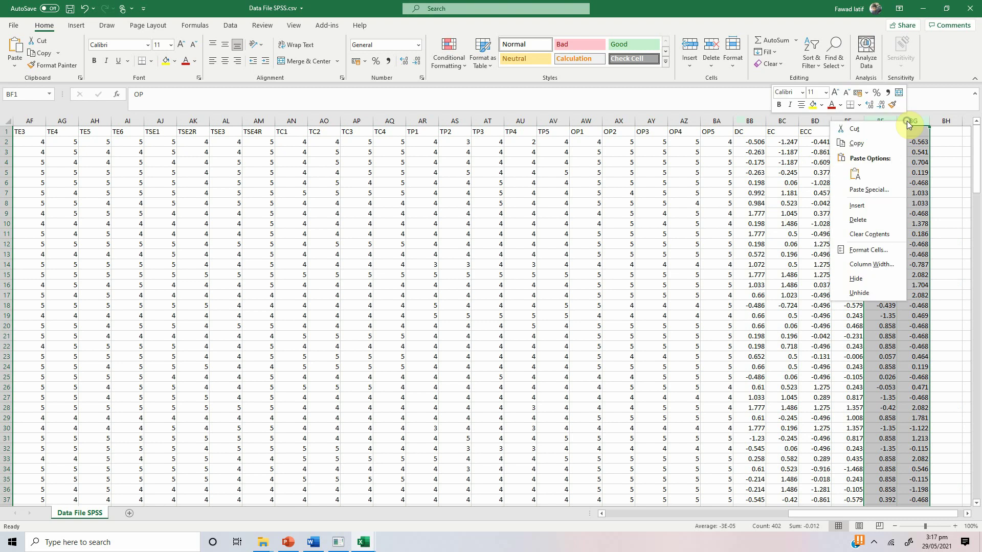
{"action": "left_click", "coordinate": [871, 216]}
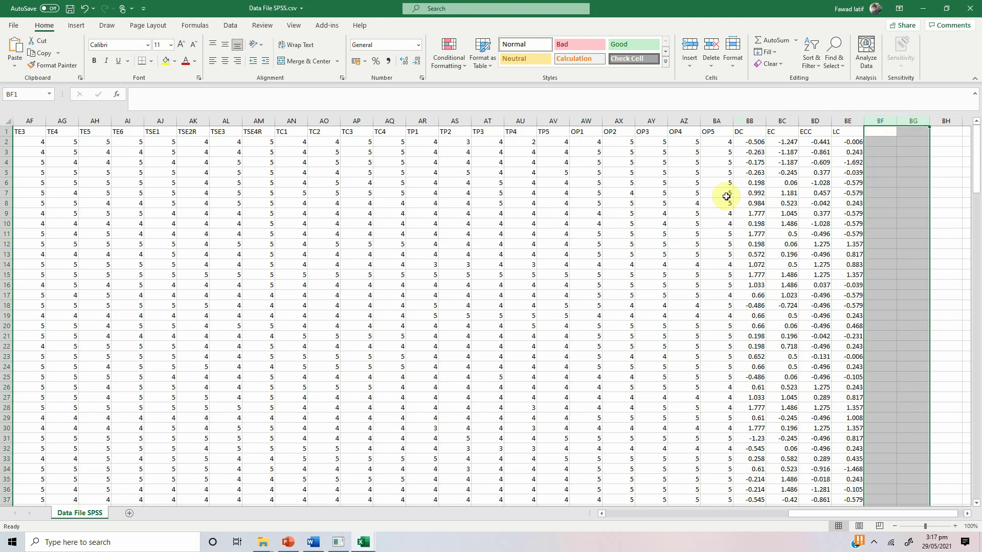
Select the remaining DC, EC, ECC and LC score columns, then save and close Data File SPSS.csv
{"action": "left_click", "coordinate": [747, 123]}
{"action": "left_click_drag", "start_coordinate": [747, 122], "coordinate": [844, 125]}
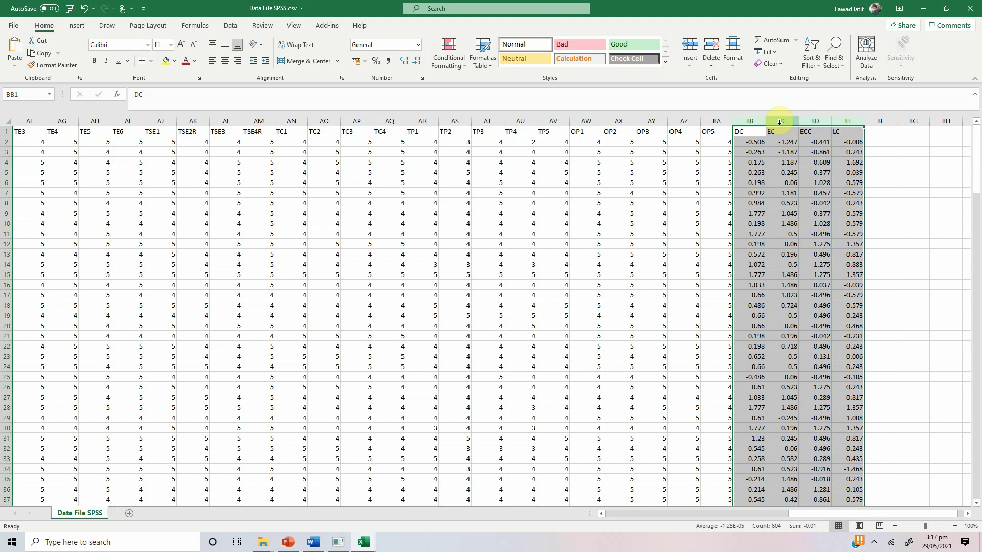
{"action": "left_click", "coordinate": [71, 10]}
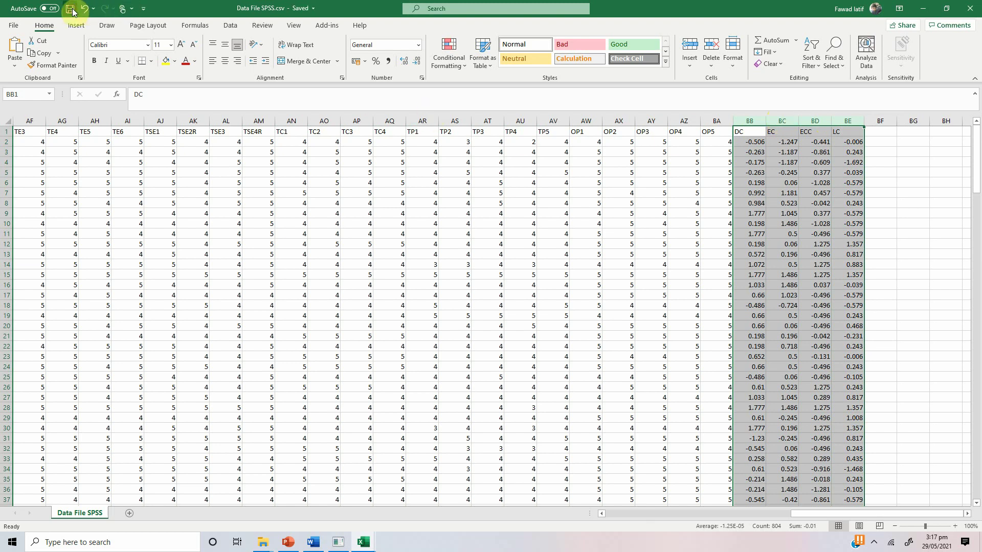
{"action": "left_click", "coordinate": [967, 8]}
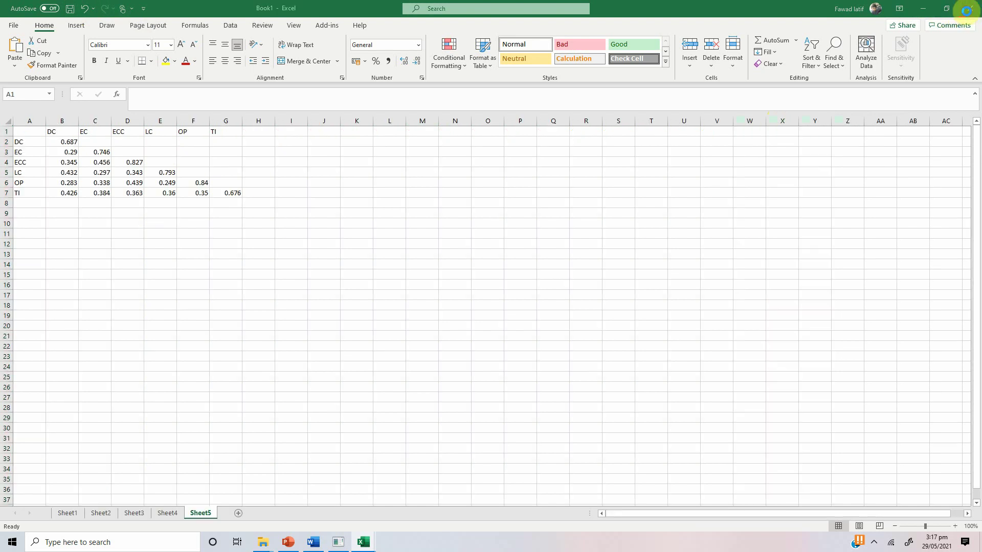
Switch to SmartPLS and import Data File SPSS.csv into the CSR-OP project under the name Data File SPSS - LVS
{"action": "key", "text": "ctrl+a"}
{"action": "left_click", "coordinate": [336, 544]}
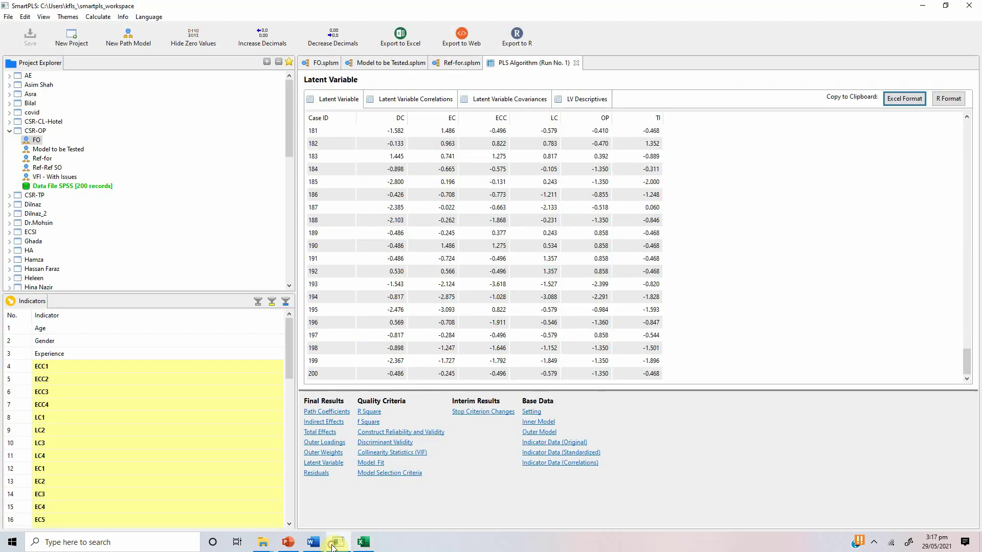
{"action": "right_click", "coordinate": [35, 132]}
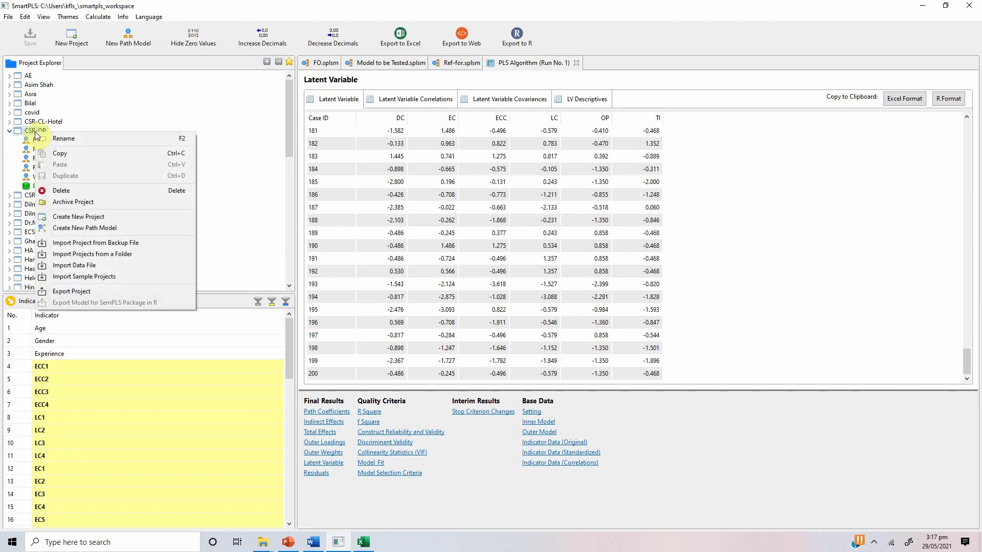
{"action": "left_click", "coordinate": [77, 265]}
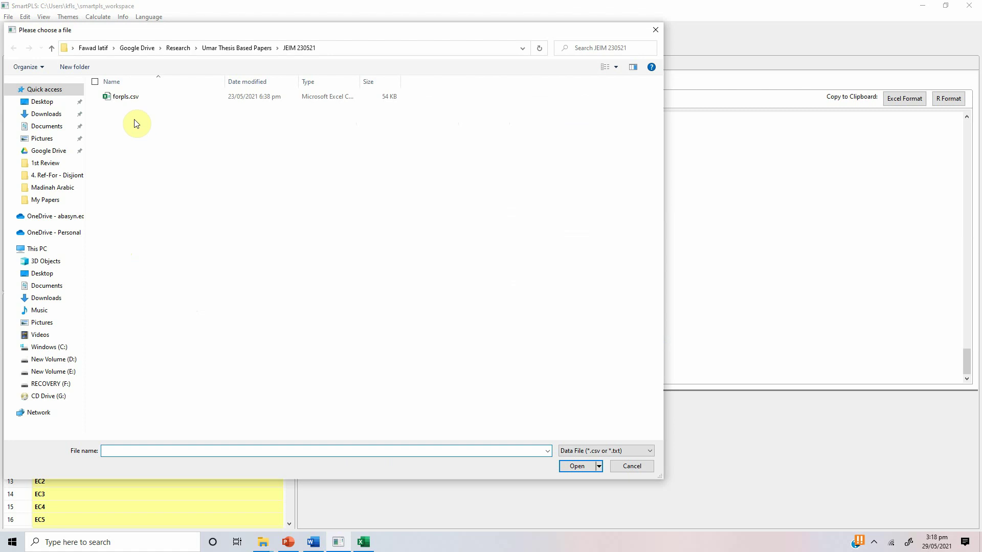
{"action": "left_click", "coordinate": [68, 177]}
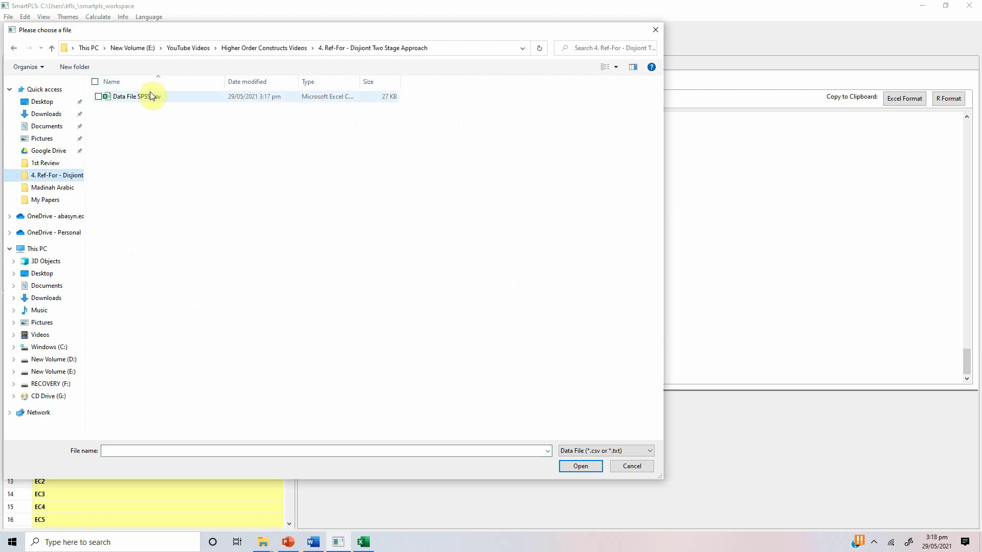
{"action": "left_click", "coordinate": [148, 96]}
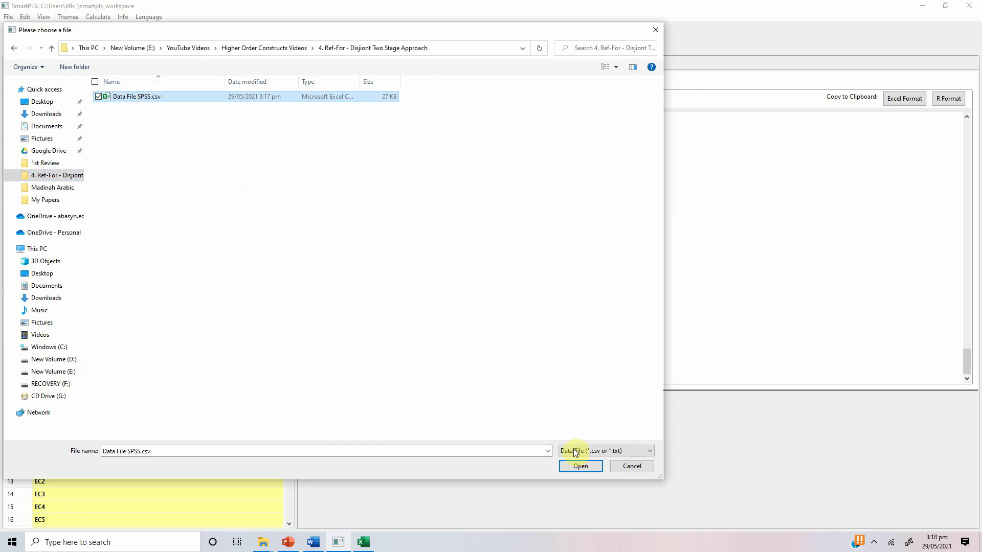
{"action": "left_click", "coordinate": [583, 472]}
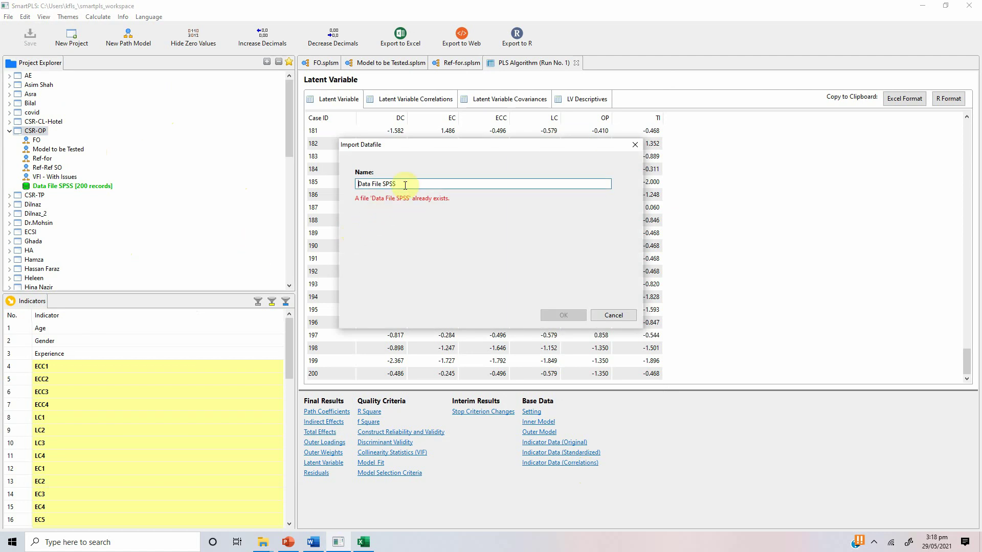
{"action": "type", "text": "- LVS"}
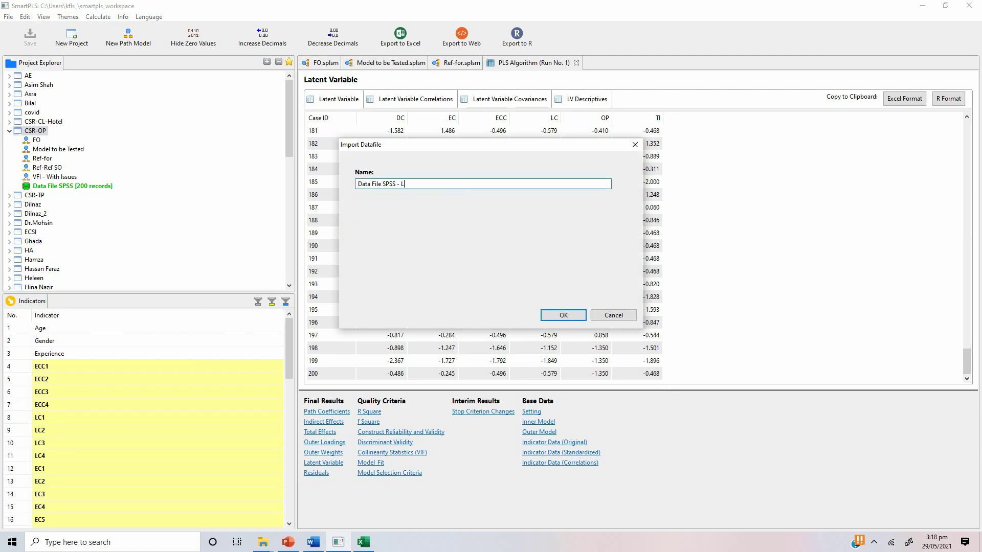
{"action": "left_click", "coordinate": [574, 316]}
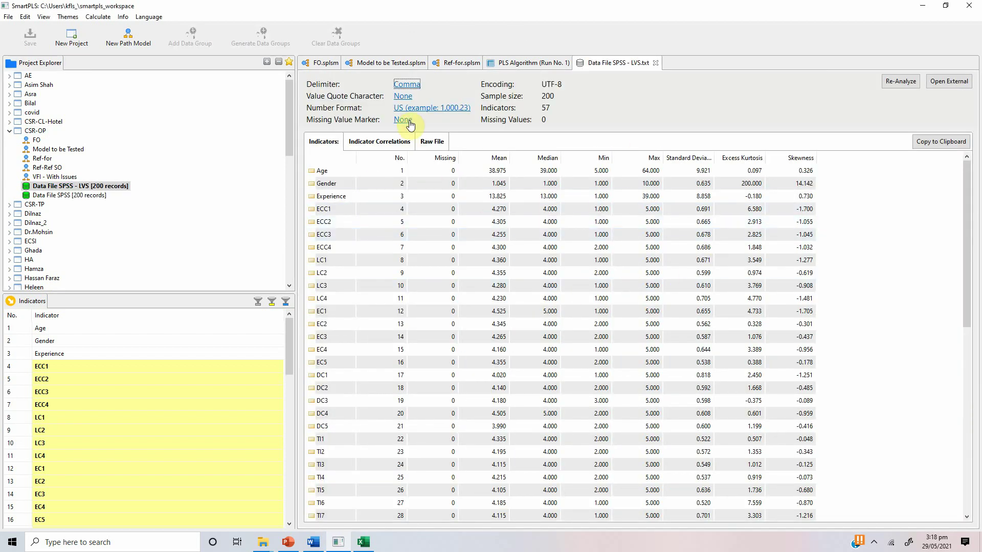
Close the imported data file view, the PLS Algorithm report and the FO model
{"action": "left_click", "coordinate": [656, 64]}
{"action": "left_click", "coordinate": [577, 63]}
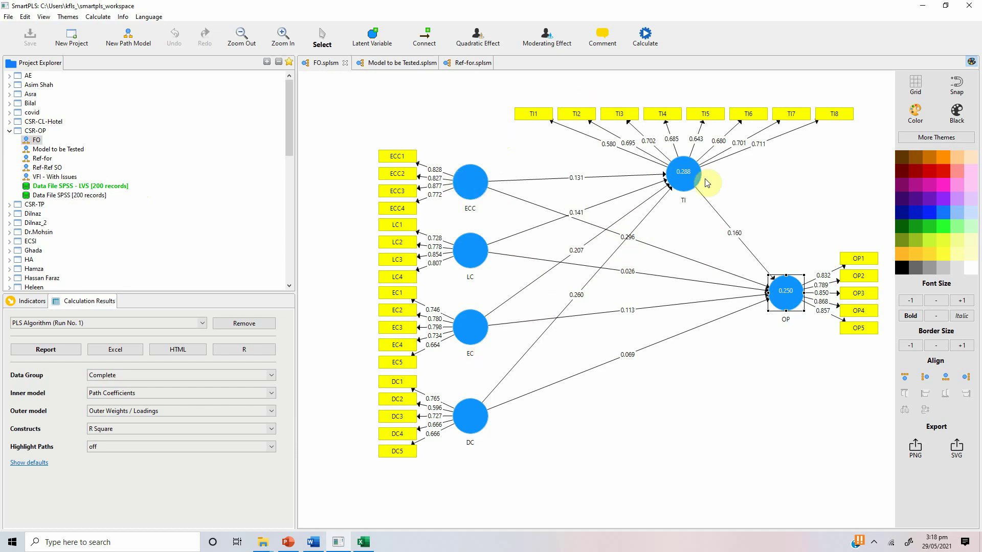
{"action": "left_click", "coordinate": [346, 63]}
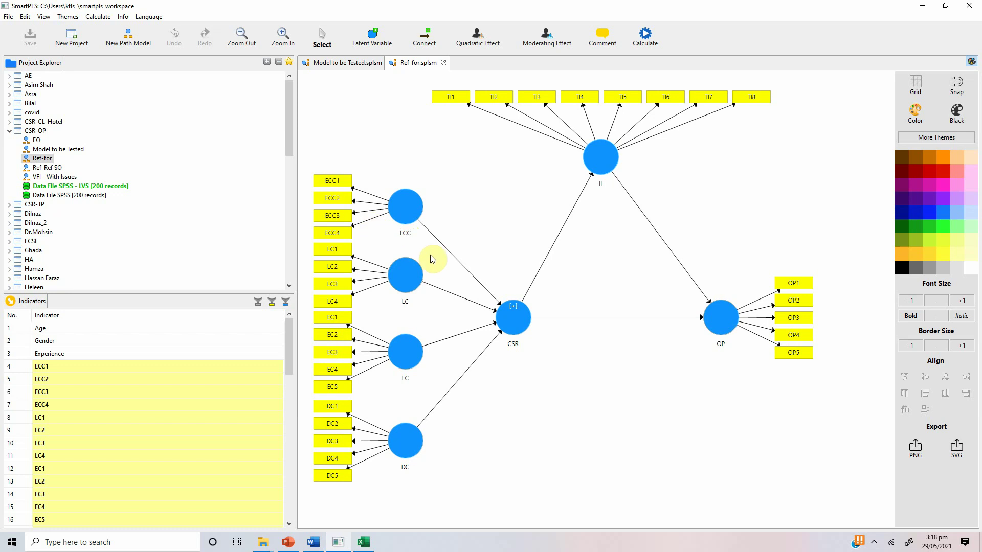
Examine the Ref-for model's CSR construct, its lower-order constructs ECC, LC, EC and DC, and their indicators
{"action": "left_click", "coordinate": [512, 337]}
{"action": "left_click", "coordinate": [403, 205]}
{"action": "left_click", "coordinate": [404, 284]}
{"action": "left_click", "coordinate": [403, 348]}
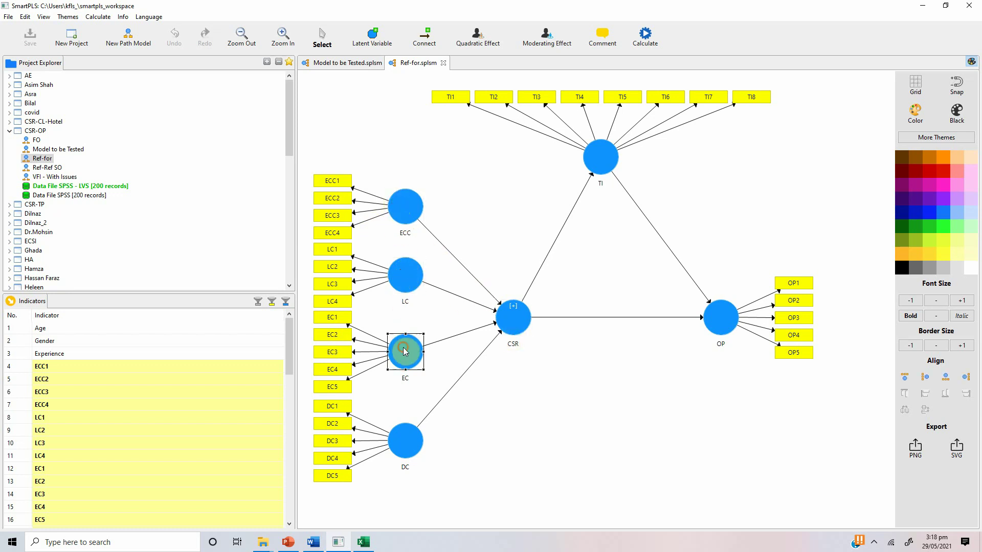
{"action": "left_click", "coordinate": [403, 452]}
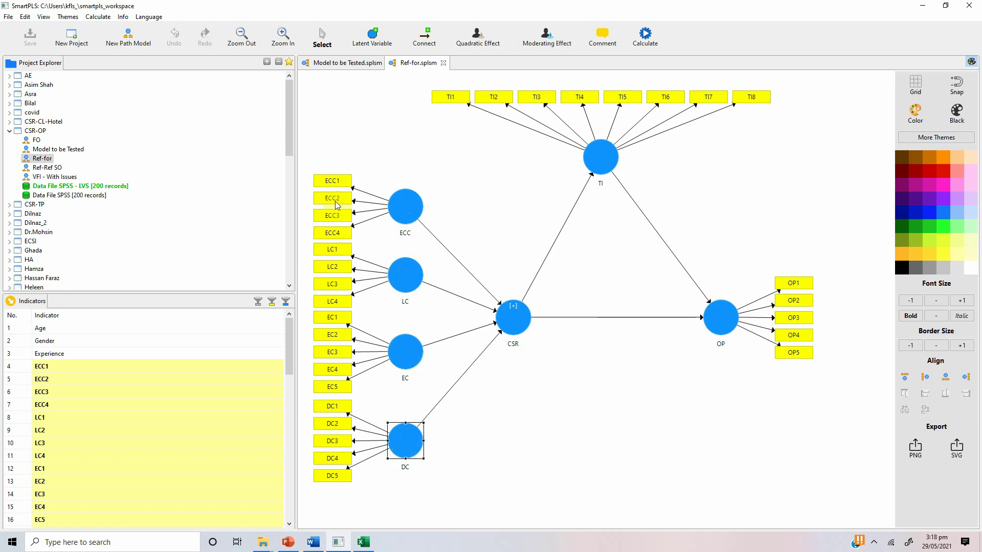
{"action": "left_click_drag", "start_coordinate": [306, 147], "coordinate": [439, 517]}
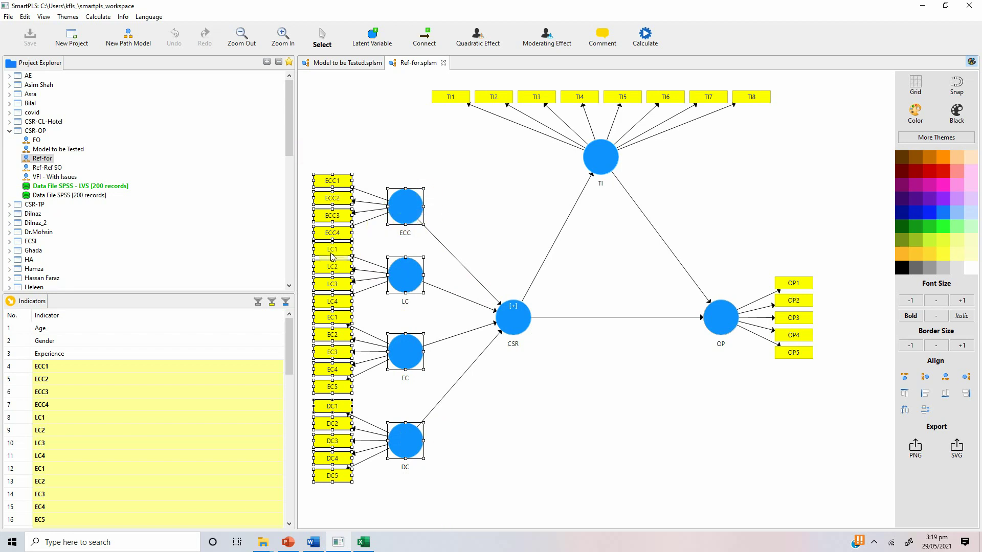
{"action": "left_click", "coordinate": [516, 326]}
{"action": "left_click_drag", "start_coordinate": [304, 158], "coordinate": [368, 518]}
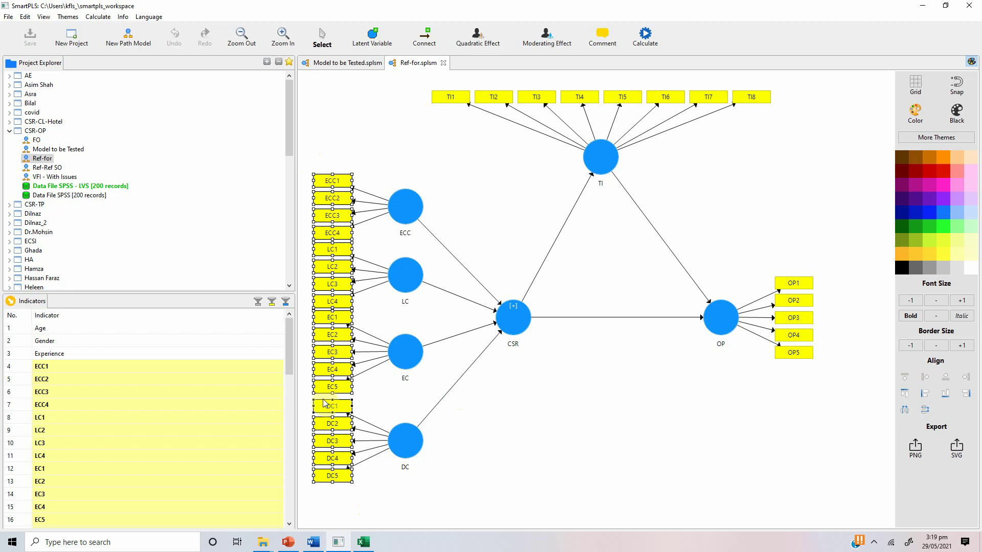
{"action": "left_click", "coordinate": [504, 322]}
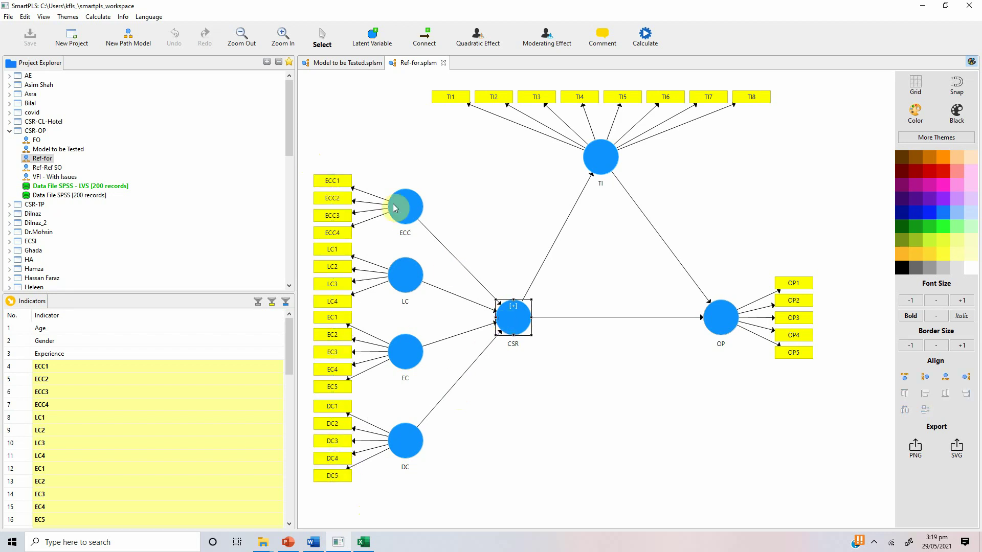
{"action": "left_click", "coordinate": [402, 208]}
{"action": "left_click", "coordinate": [409, 275]}
{"action": "left_click", "coordinate": [404, 351]}
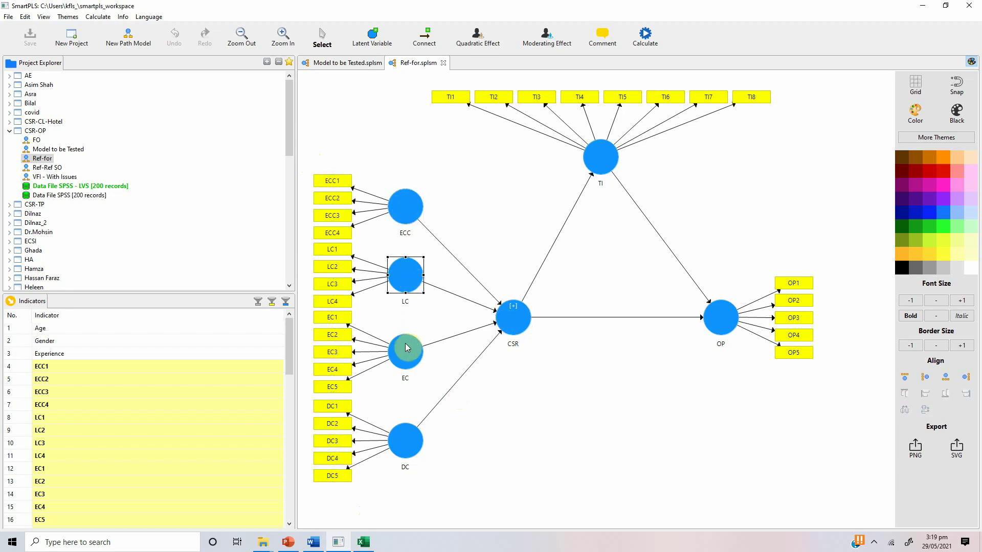
{"action": "left_click", "coordinate": [401, 450]}
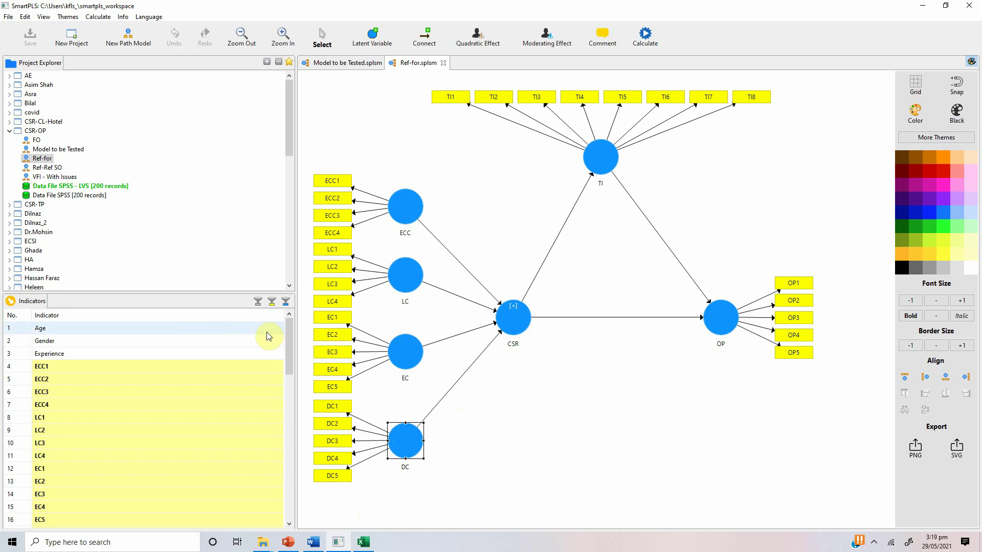
Delete the lower-order constructs ECC, LC, EC and DC with their indicators from the Ref-for model
{"action": "left_click_drag", "start_coordinate": [289, 339], "coordinate": [282, 491]}
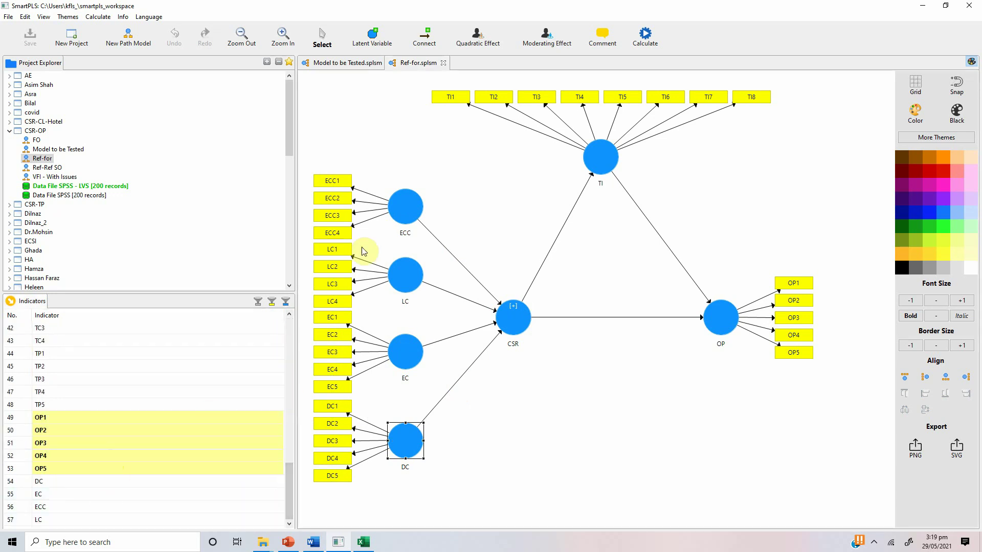
{"action": "left_click", "coordinate": [412, 213]}
{"action": "key", "text": "Delete"}
{"action": "left_click", "coordinate": [405, 290]}
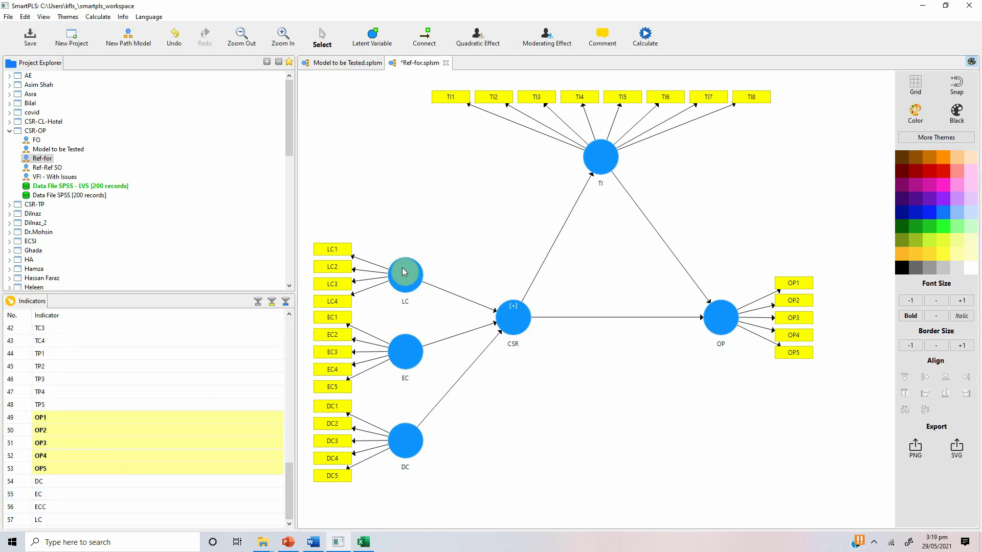
{"action": "key", "text": "Delete"}
{"action": "left_click", "coordinate": [407, 353]}
{"action": "key", "text": "Delete"}
{"action": "left_click", "coordinate": [405, 438]}
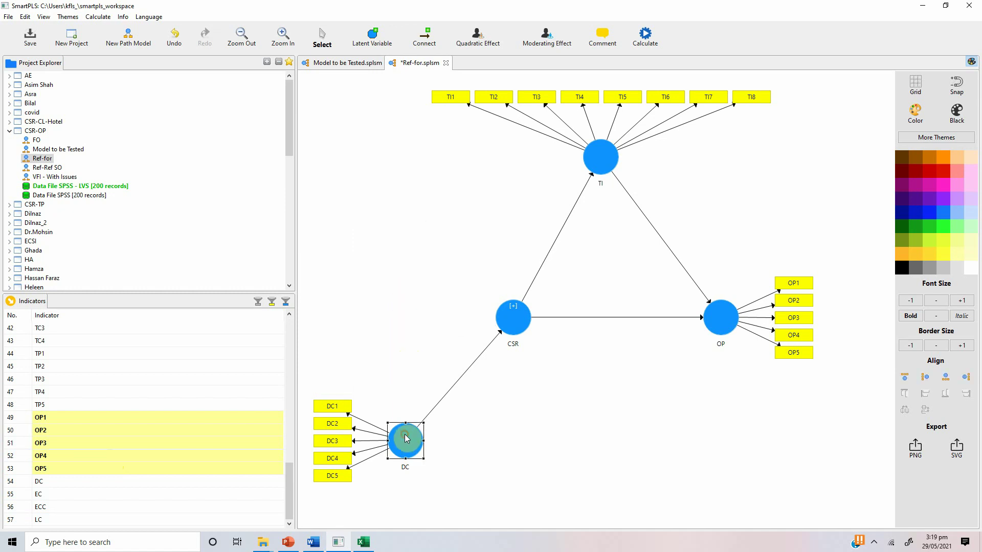
{"action": "key", "text": "Delete"}
Delete the old CSR construct from the Ref-for model
{"action": "left_click", "coordinate": [514, 318]}
{"action": "double_click", "coordinate": [514, 318]}
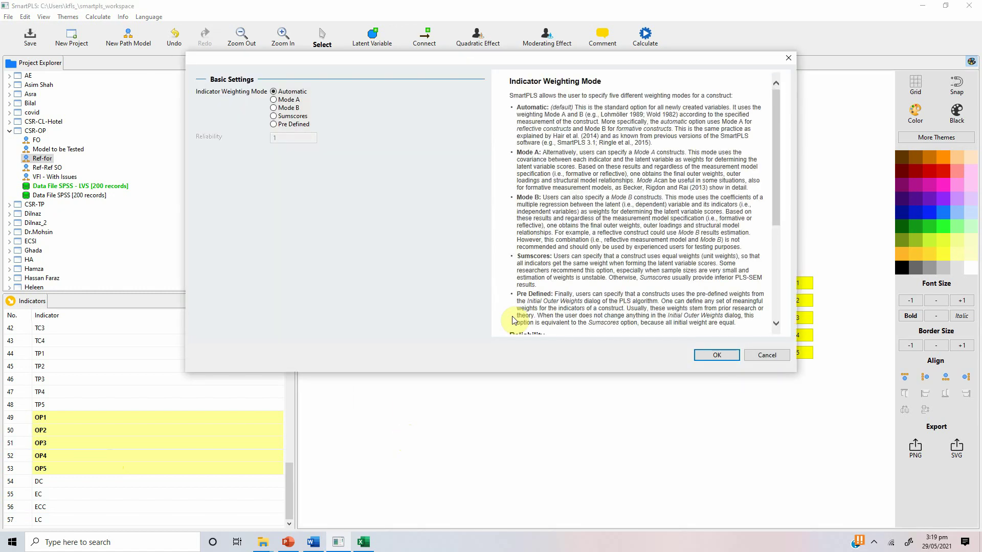
{"action": "left_click", "coordinate": [787, 359]}
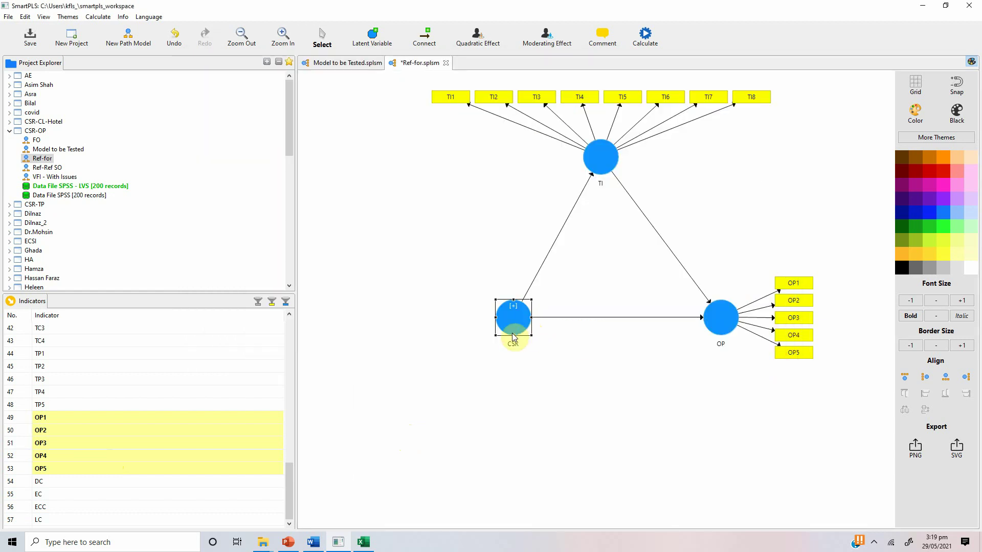
{"action": "key", "text": "Delete"}
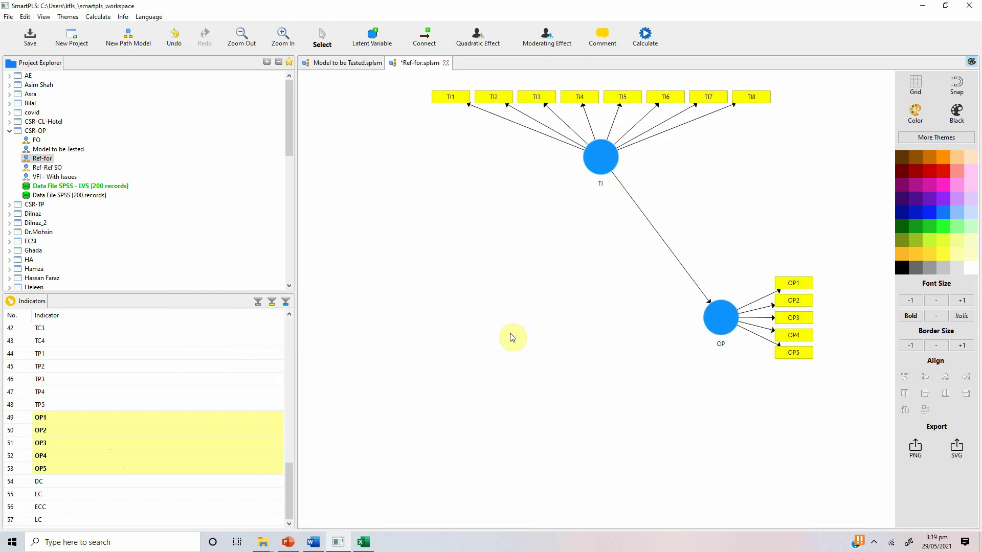
Create a new latent variable to the left of OP from the DC, EC, ECC and LC score indicators
{"action": "left_click", "coordinate": [77, 482]}
{"action": "scroll", "coordinate": [77, 483], "scroll_direction": "down", "scroll_amount": 1}
{"action": "left_click", "coordinate": [76, 483], "text": "shift"}
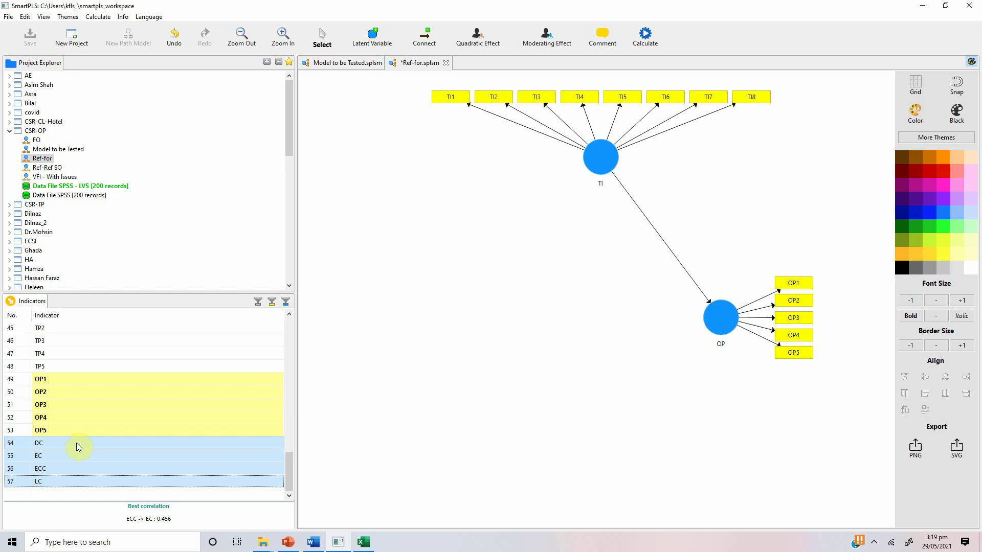
{"action": "left_click_drag", "start_coordinate": [111, 469], "coordinate": [457, 315]}
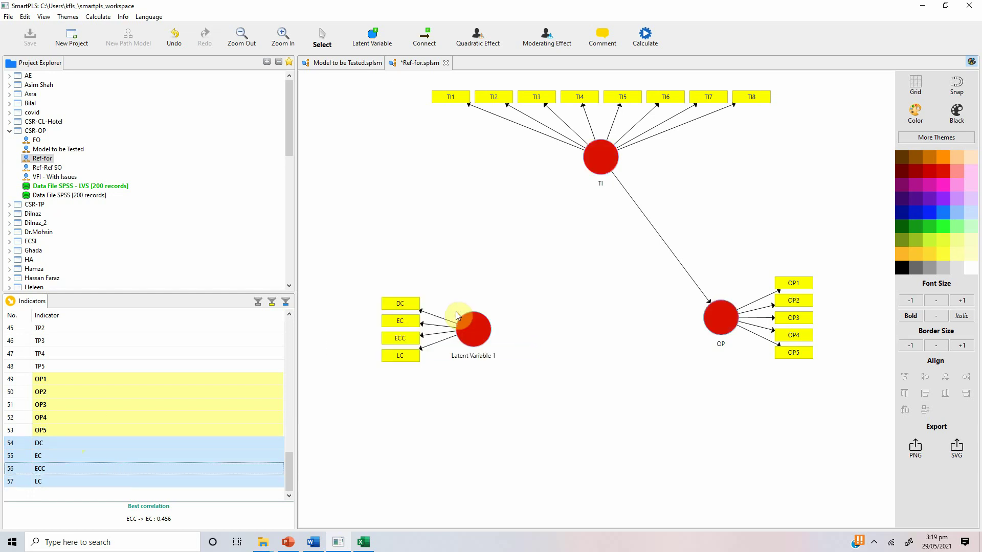
Rename the new latent variable as CSR
{"action": "left_click", "coordinate": [471, 336]}
{"action": "double_click", "coordinate": [471, 336]}
{"action": "key", "text": "BackSpace"}
{"action": "type", "text": "CSR"}
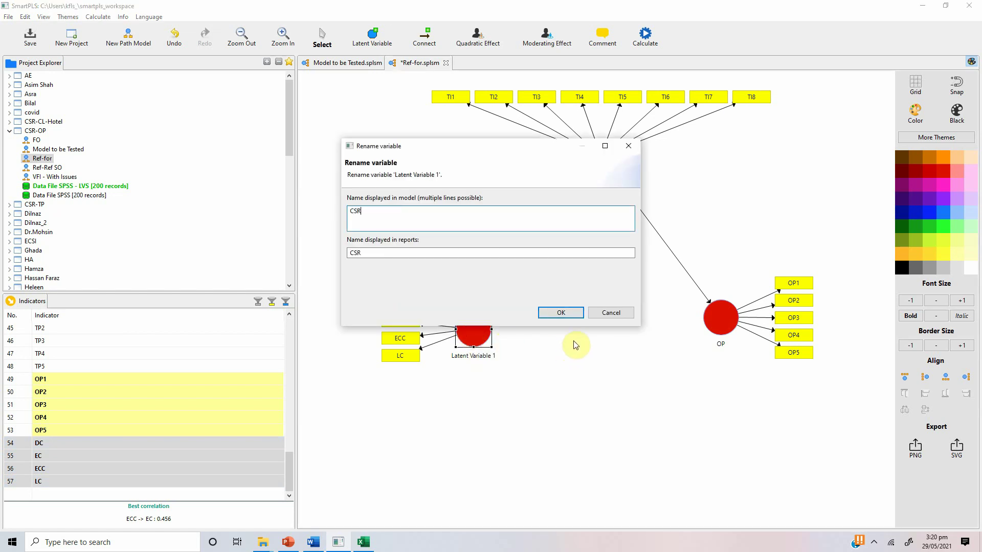
{"action": "left_click", "coordinate": [561, 312]}
Move CSR level with OP, turn on snapping, and switch CSR's measurement from reflective to formative
{"action": "left_click_drag", "start_coordinate": [501, 323], "coordinate": [513, 318]}
{"action": "left_click", "coordinate": [956, 81]}
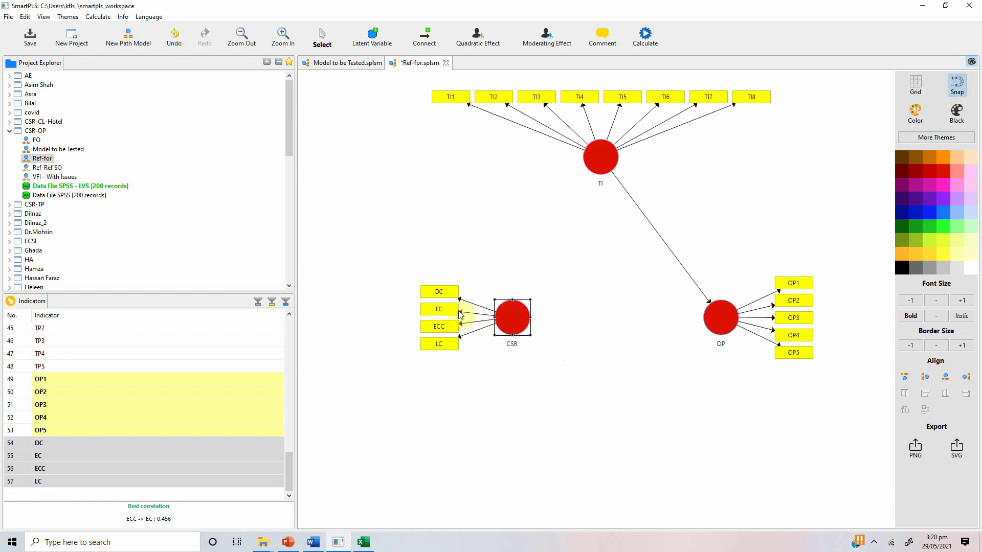
{"action": "right_click", "coordinate": [507, 326]}
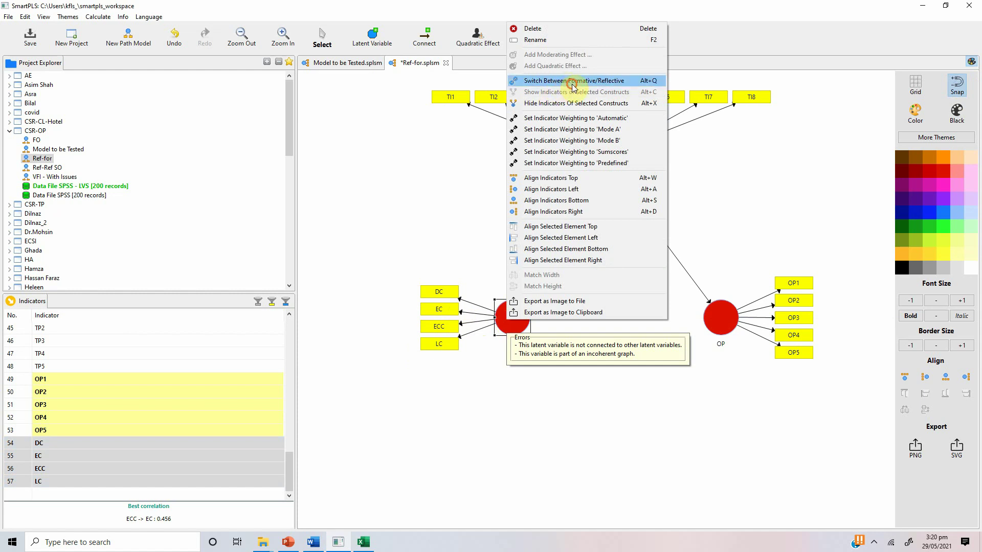
{"action": "left_click", "coordinate": [573, 82]}
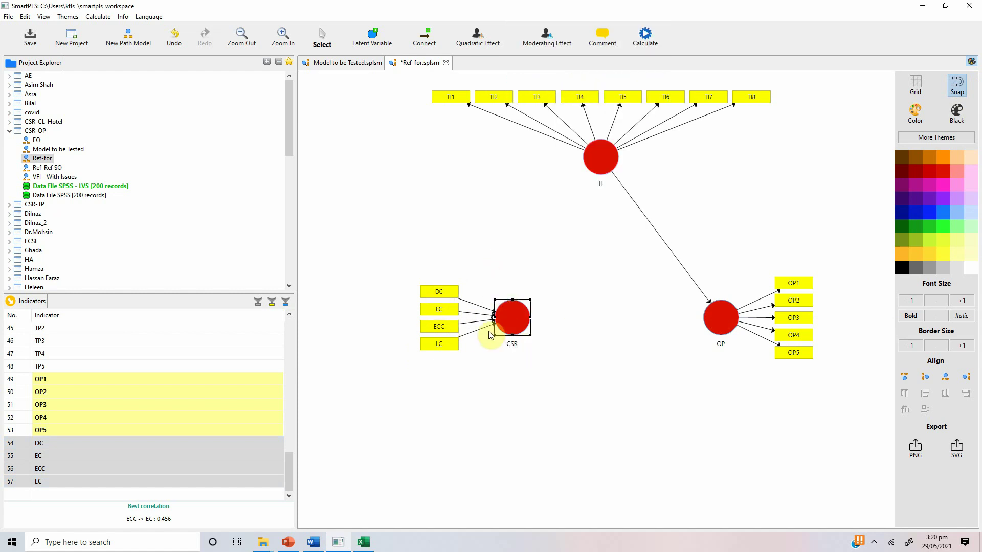
In Model to be Tested, show the hidden indicators of ECC, LC, EC and DC
{"action": "left_click", "coordinate": [348, 63]}
{"action": "left_click", "coordinate": [420, 204]}
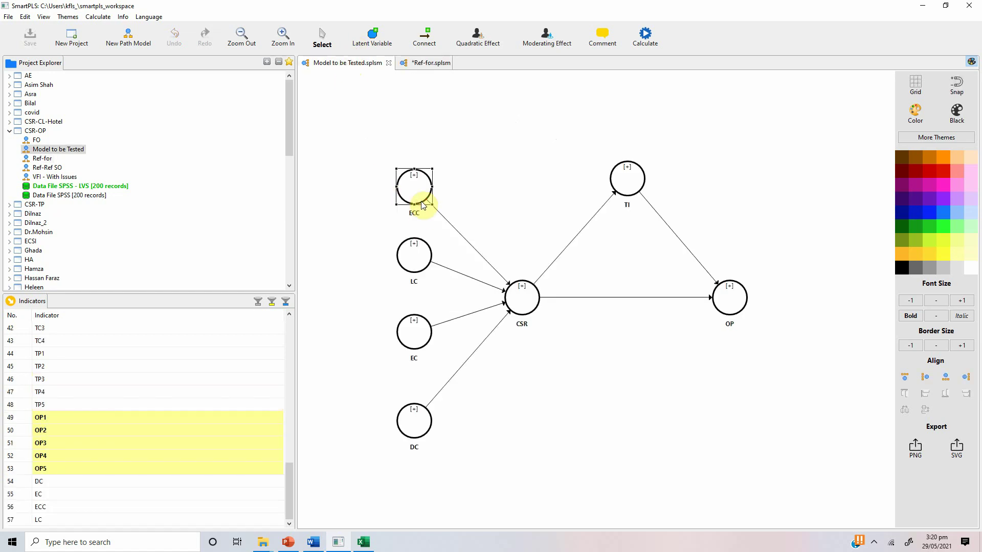
{"action": "double_click", "coordinate": [422, 205]}
{"action": "left_click", "coordinate": [411, 266]}
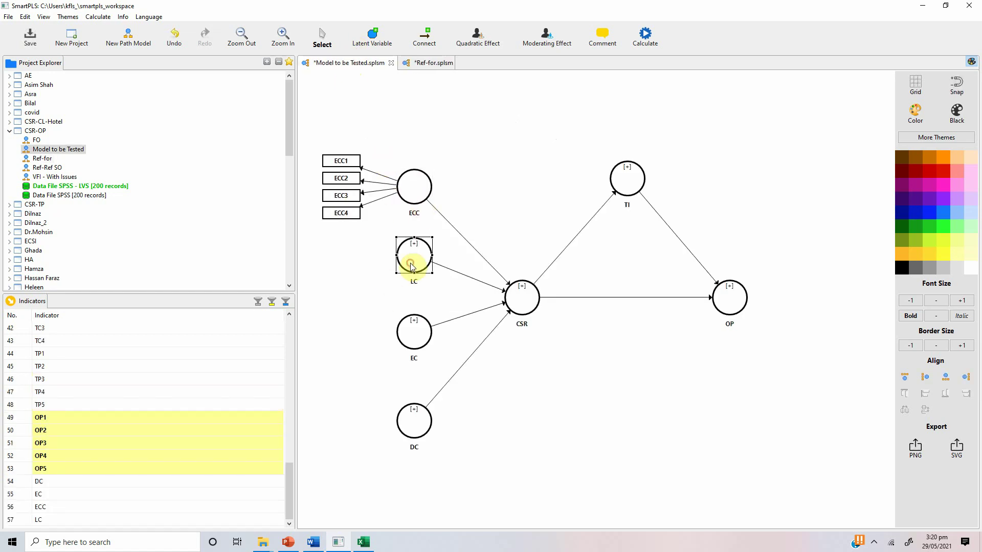
{"action": "double_click", "coordinate": [412, 266]}
{"action": "left_click", "coordinate": [412, 330]}
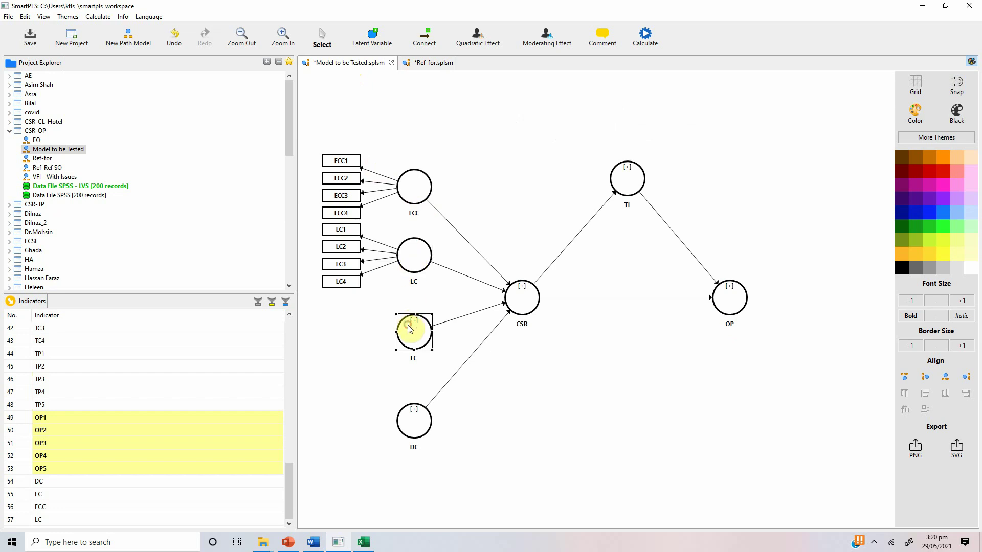
{"action": "double_click", "coordinate": [411, 330]}
{"action": "double_click", "coordinate": [412, 438]}
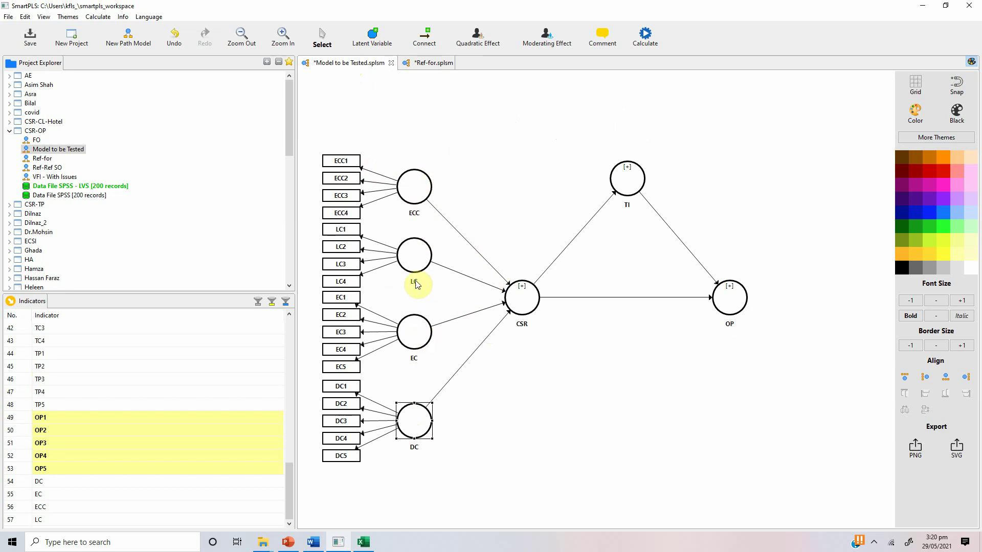
In the Ref-for model, connect CSR to TI and to OP, then select CSR with its four score indicators
{"action": "left_click", "coordinate": [411, 62]}
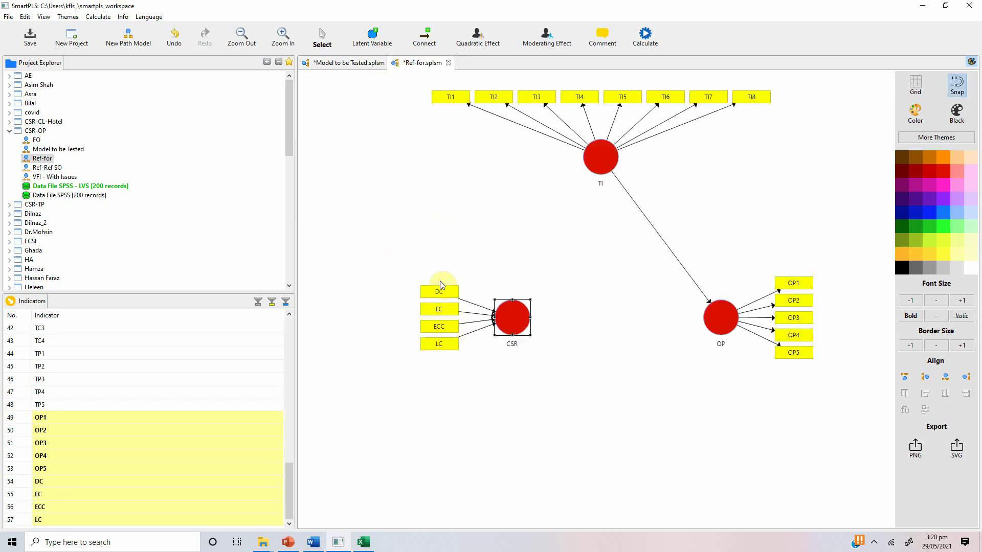
{"action": "left_click_drag", "start_coordinate": [404, 270], "coordinate": [466, 389]}
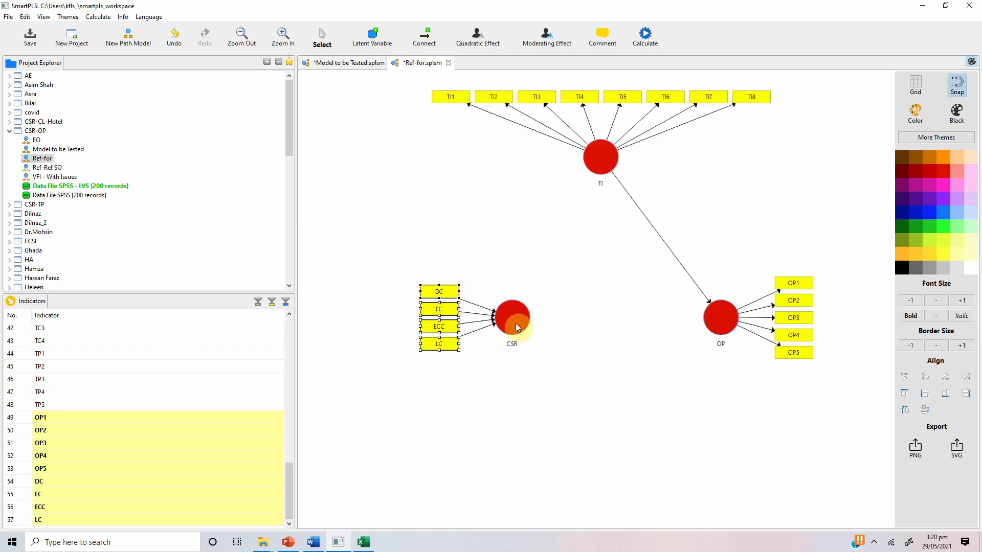
{"action": "left_click", "coordinate": [495, 378]}
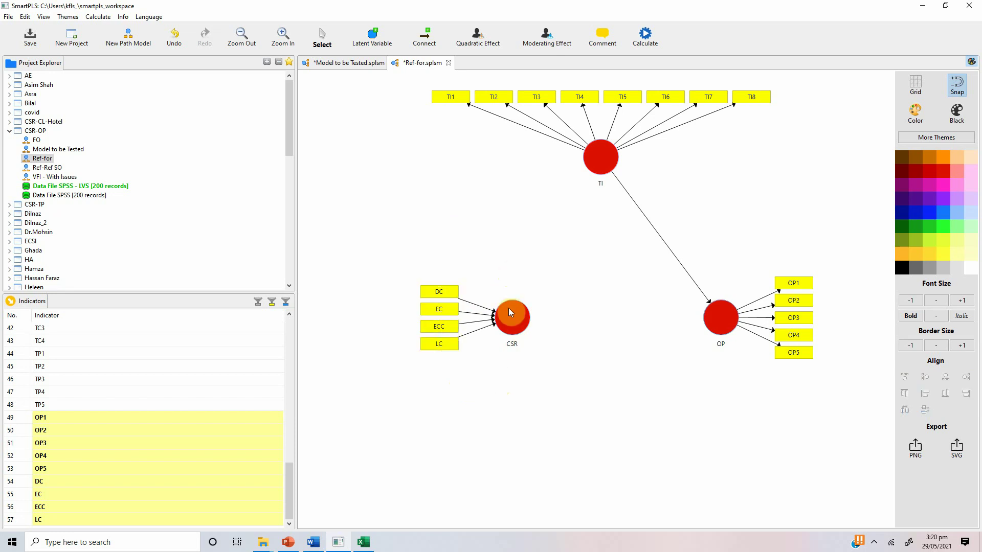
{"action": "left_click", "coordinate": [424, 41]}
{"action": "left_click_drag", "start_coordinate": [513, 317], "coordinate": [602, 154]}
{"action": "left_click_drag", "start_coordinate": [522, 316], "coordinate": [712, 324]}
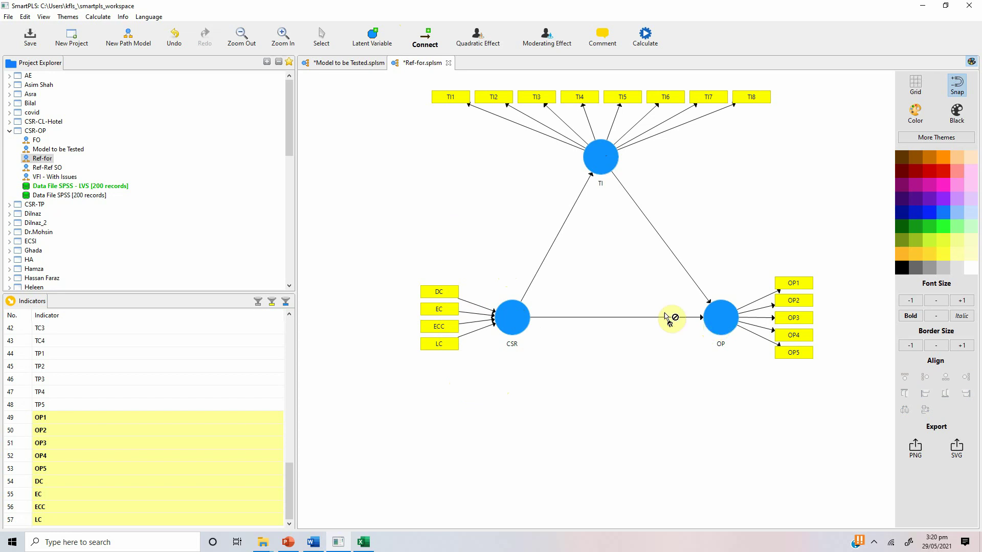
{"action": "left_click", "coordinate": [324, 37]}
{"action": "left_click_drag", "start_coordinate": [391, 252], "coordinate": [576, 454]}
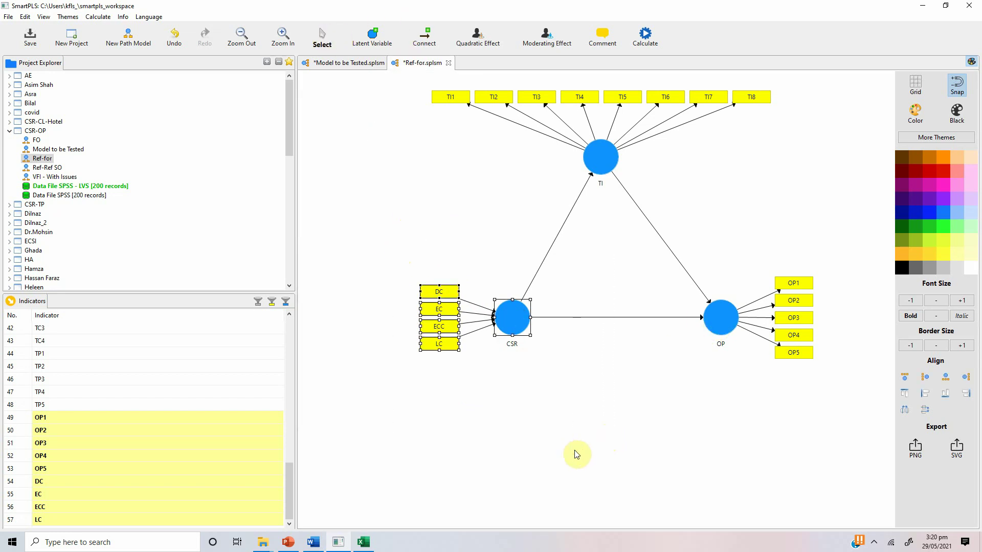
Run Bootstrapping on the Ref-for model with the Complete Bootstrapping option and open the full report
{"action": "left_click", "coordinate": [647, 47]}
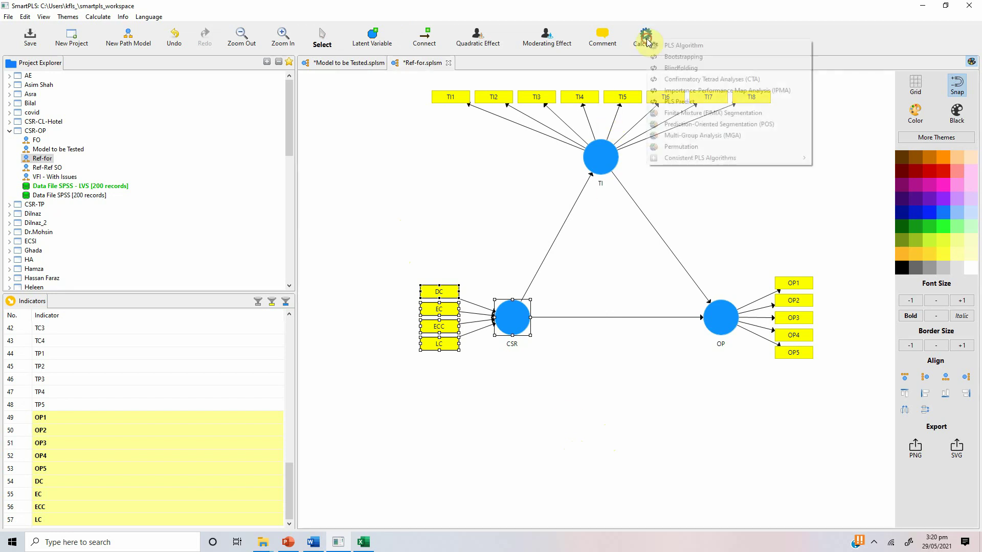
{"action": "left_click", "coordinate": [665, 56]}
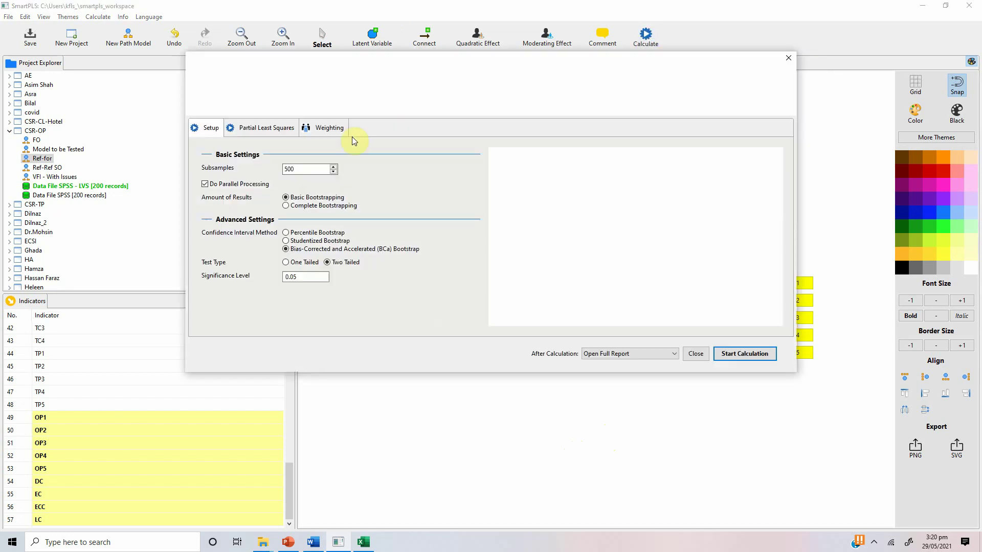
{"action": "left_click", "coordinate": [272, 130]}
{"action": "left_click", "coordinate": [210, 129]}
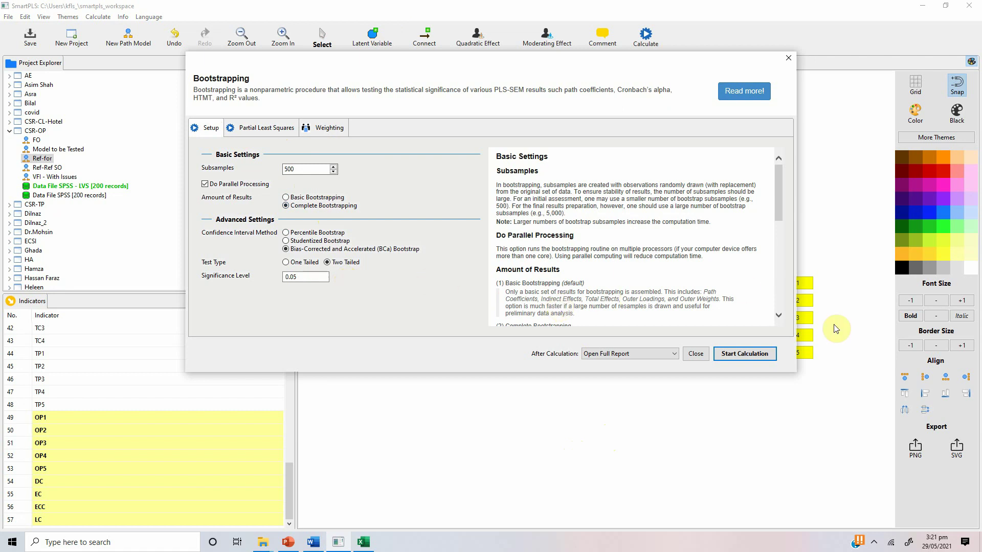
{"action": "left_click", "coordinate": [749, 354]}
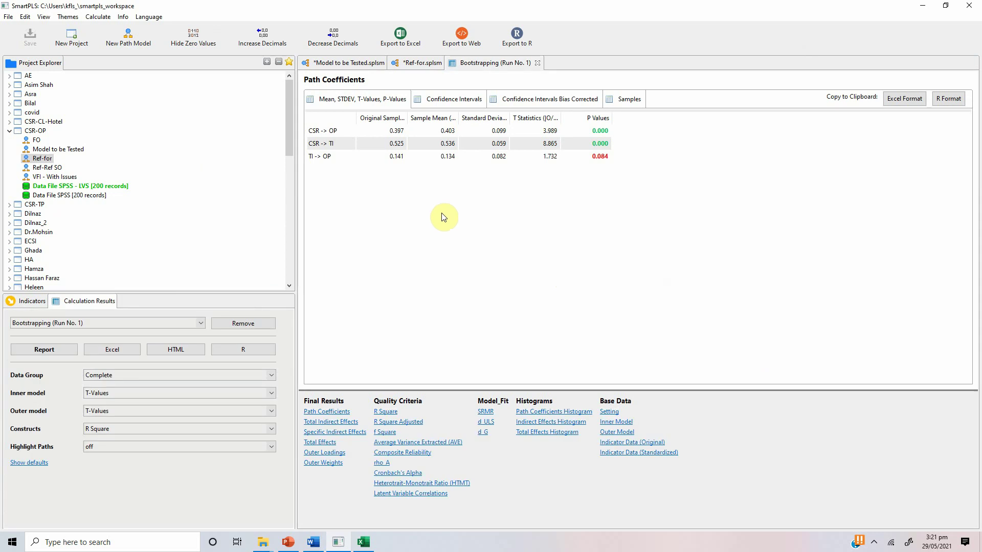
Examine the bootstrapped outer weights and outer loadings of the CSR indicators, especially LC -> CSR
{"action": "left_click", "coordinate": [315, 463]}
{"action": "left_click", "coordinate": [346, 169]}
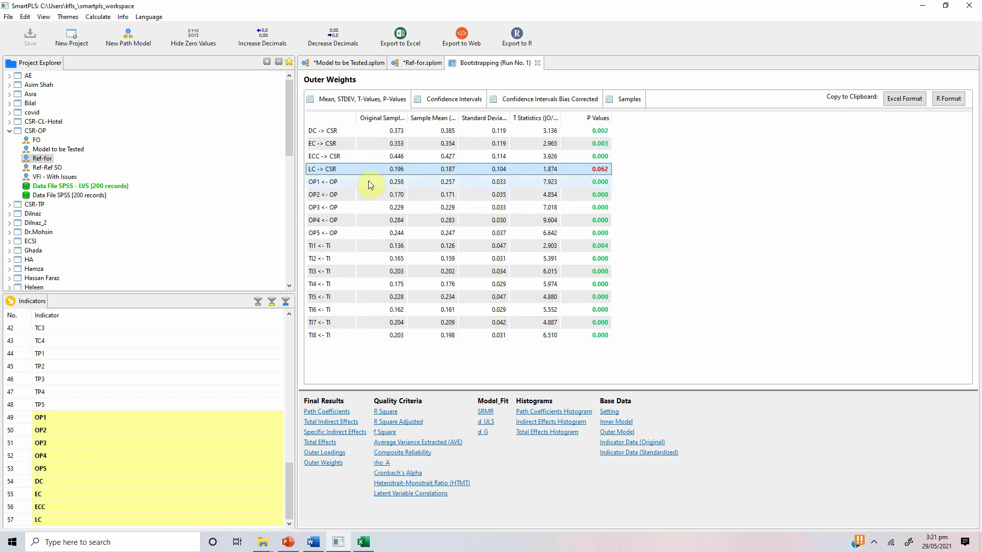
{"action": "left_click", "coordinate": [327, 453]}
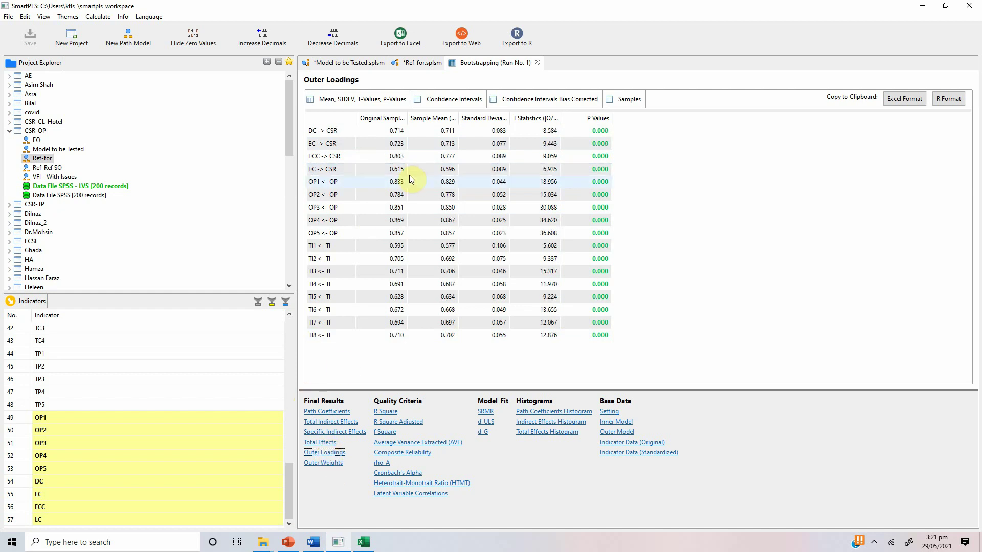
{"action": "left_click", "coordinate": [392, 169]}
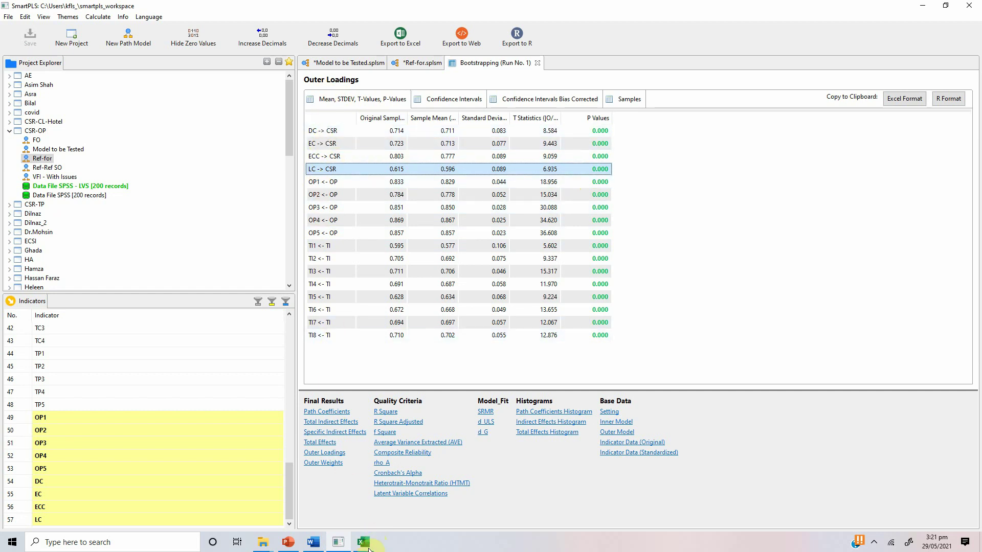
Switch to the Word document and change the LOC heading in the Higher Order Construct Validity table to LOCs
{"action": "left_click", "coordinate": [314, 542]}
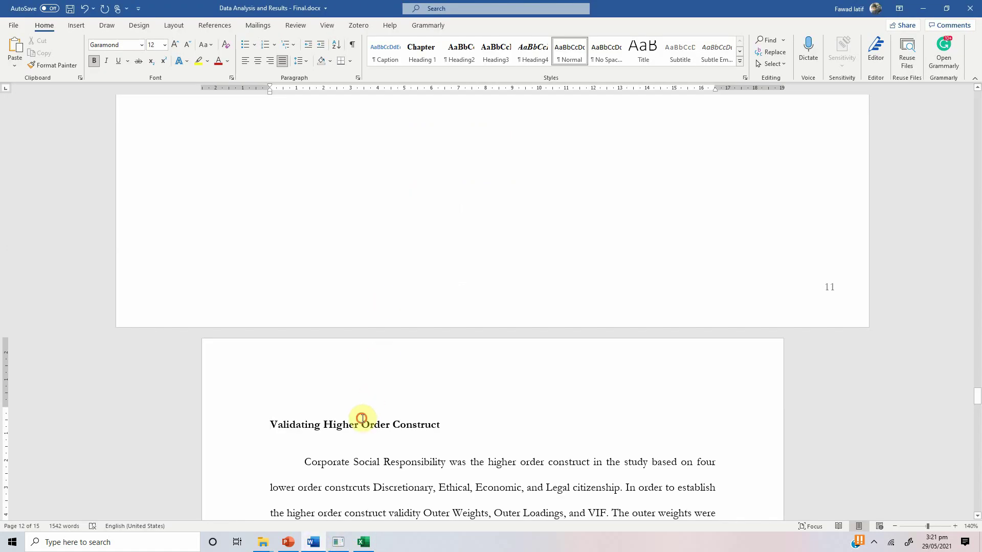
{"action": "scroll", "coordinate": [362, 420], "scroll_direction": "down", "scroll_amount": 4}
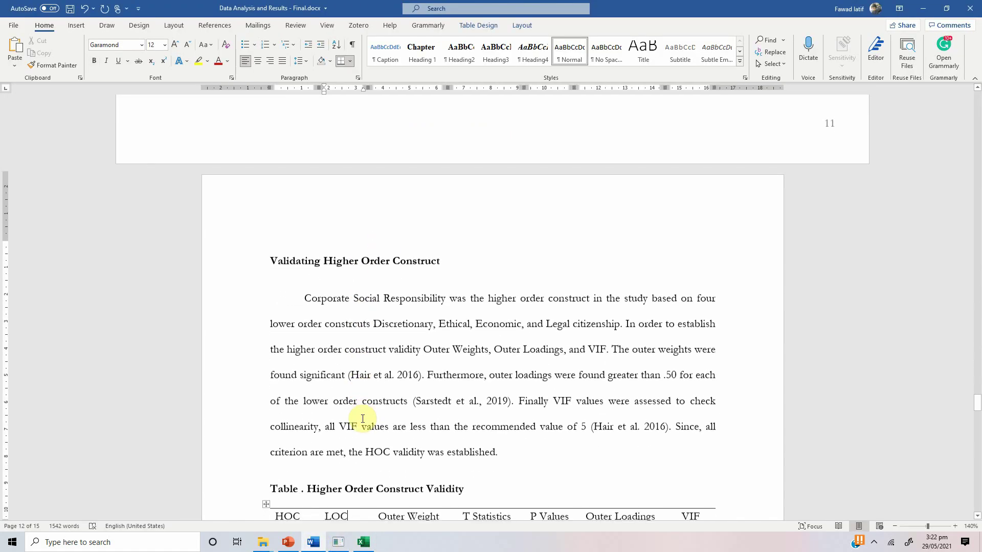
{"action": "key", "text": "Down"}
{"action": "key", "text": "Down"}
{"action": "key", "text": "Down"}
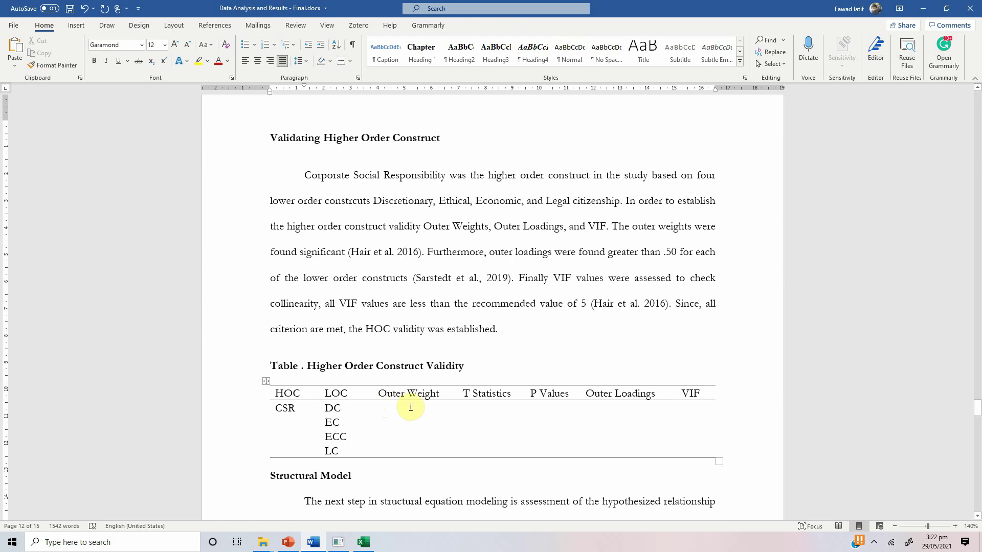
{"action": "double_click", "coordinate": [280, 394]}
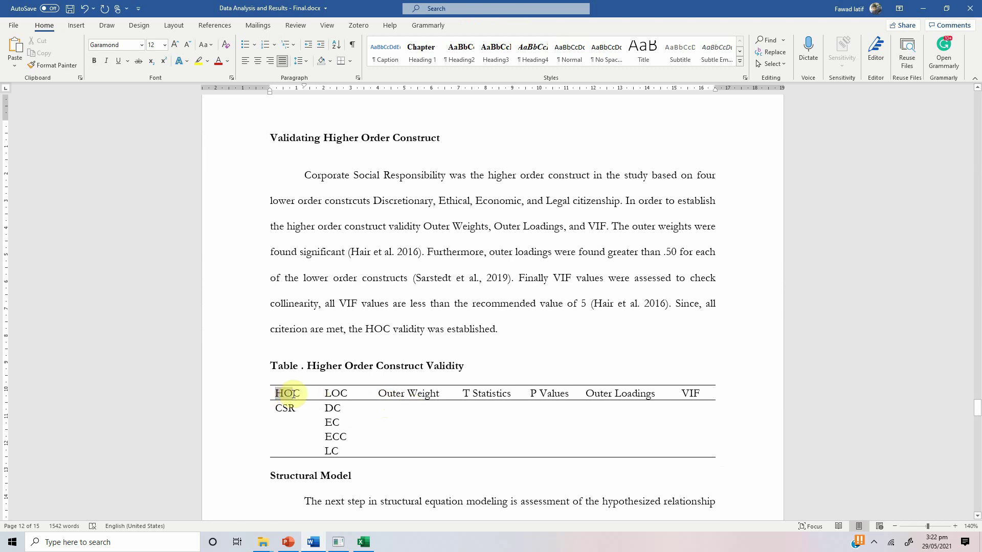
{"action": "left_click", "coordinate": [288, 409]}
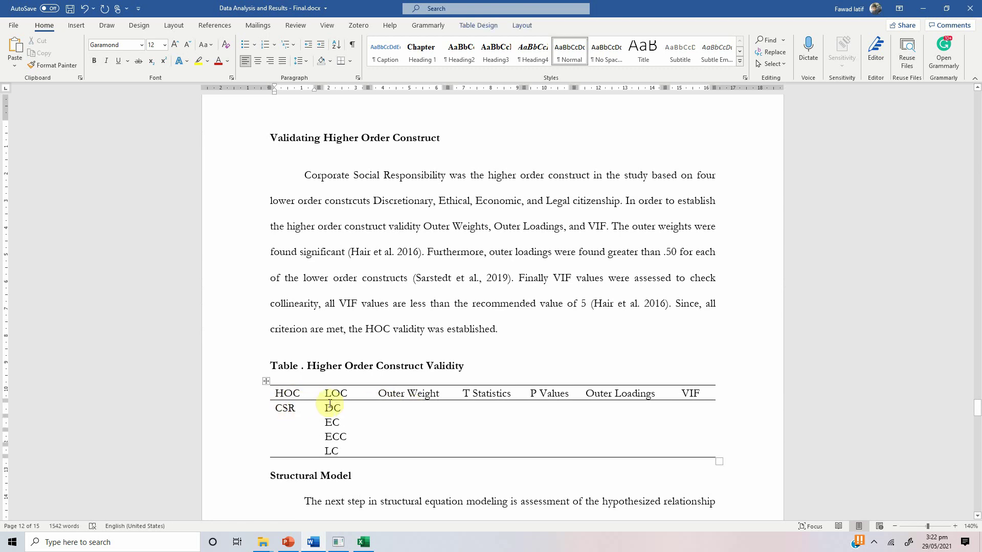
{"action": "left_click", "coordinate": [349, 394]}
{"action": "type", "text": "s"}
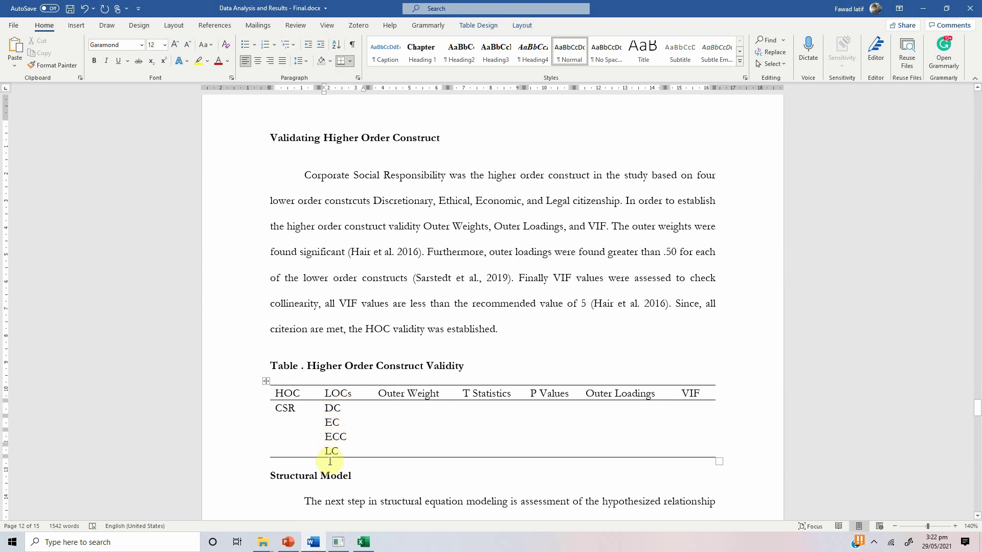
{"action": "left_click", "coordinate": [418, 405]}
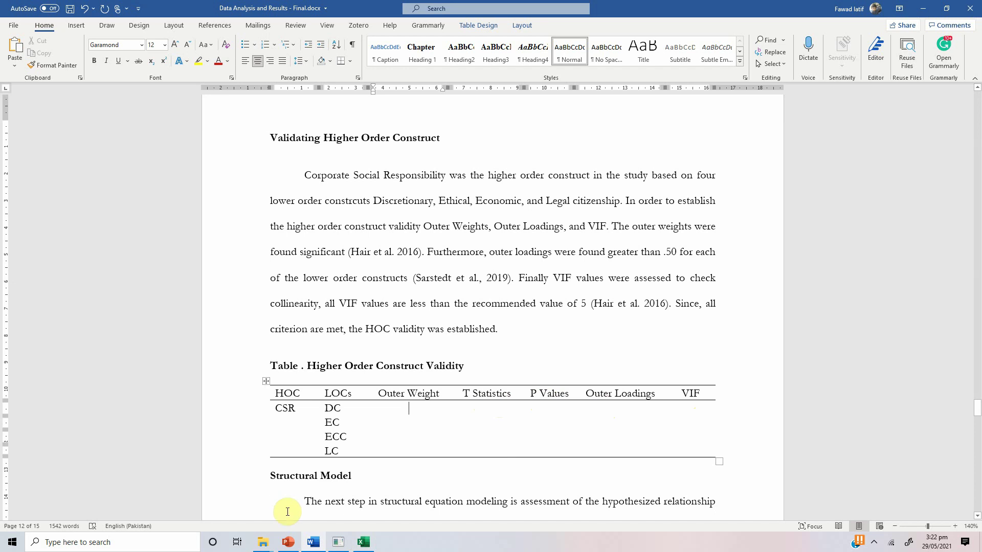
Switch to SmartPLS and highlight the bootstrapped outer weights of DC, EC, ECC and LC on CSR for the Word validity table
{"action": "left_click", "coordinate": [346, 548]}
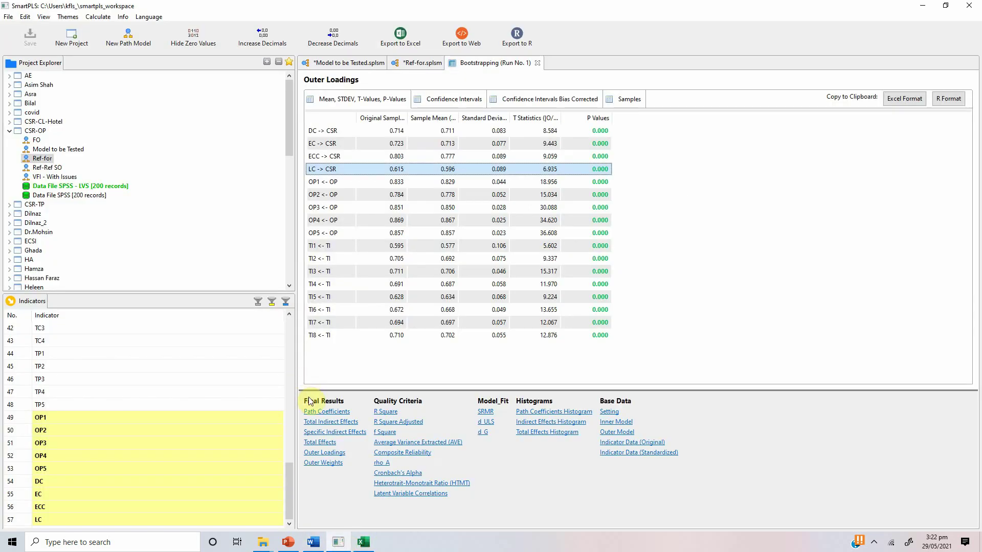
{"action": "left_click", "coordinate": [315, 463]}
{"action": "left_click", "coordinate": [328, 134]}
{"action": "key", "text": "shift+Down"}
{"action": "key", "text": "shift+Down"}
{"action": "key", "text": "shift+Down"}
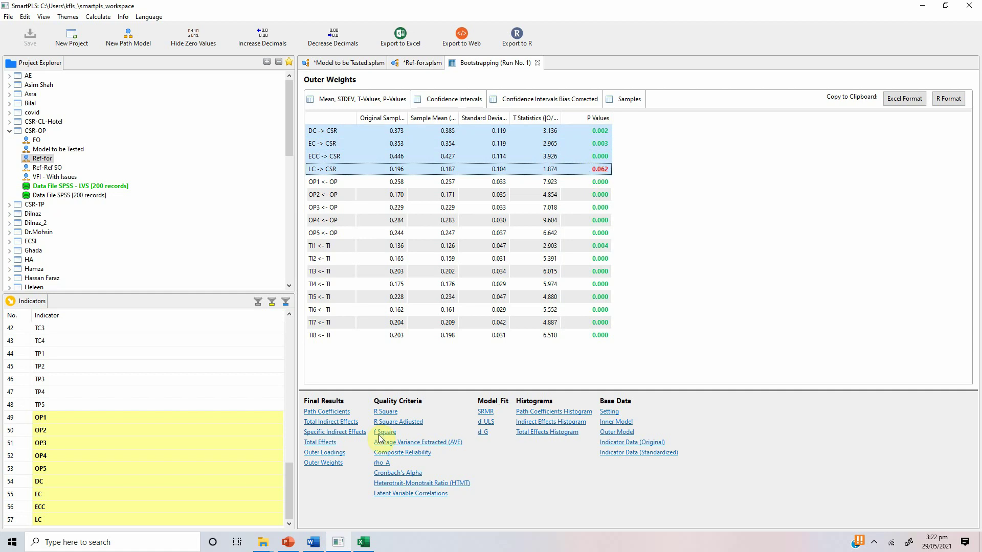
{"action": "left_click", "coordinate": [314, 542]}
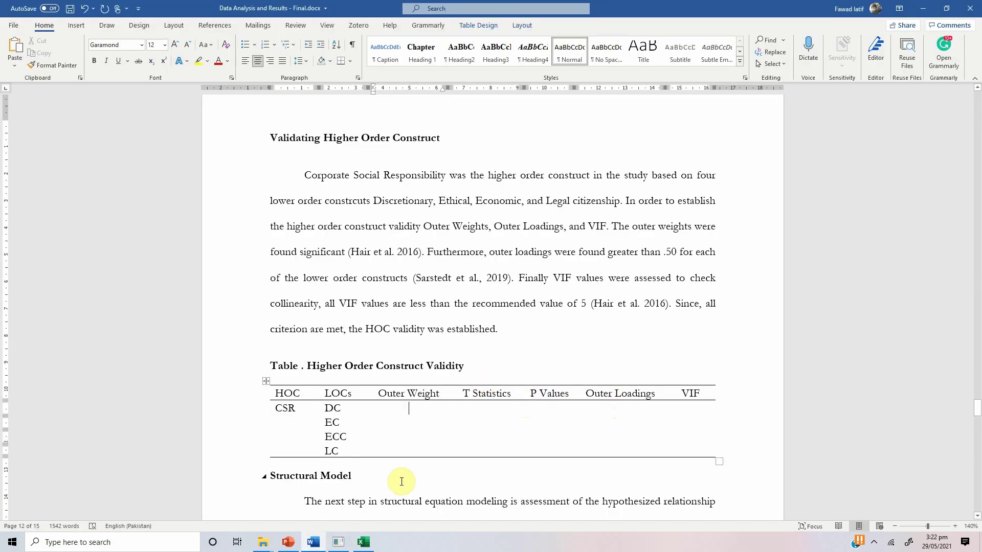
Highlight the outer loadings of DC, EC, ECC and LC on CSR in the bootstrapping report, then return to the Word table
{"action": "left_click", "coordinate": [338, 542]}
{"action": "left_click", "coordinate": [322, 453]}
{"action": "left_click", "coordinate": [367, 132]}
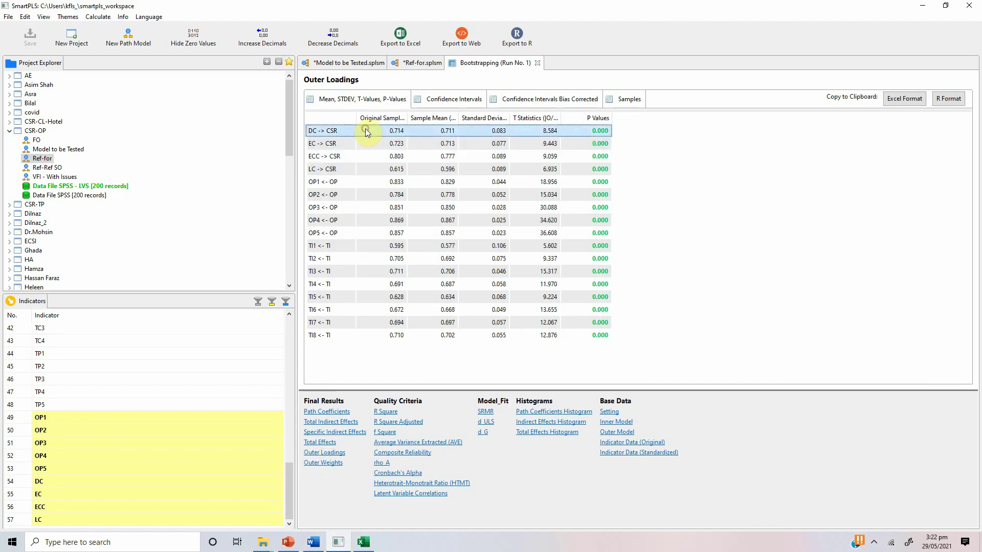
{"action": "key", "text": "shift+Down"}
{"action": "key", "text": "shift+Down"}
{"action": "key", "text": "shift+Down"}
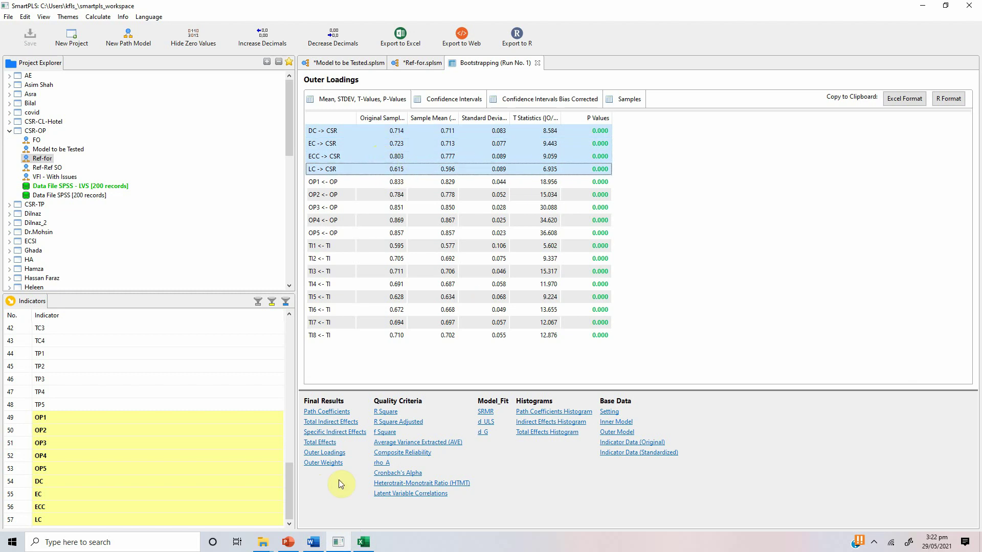
{"action": "left_click", "coordinate": [313, 542]}
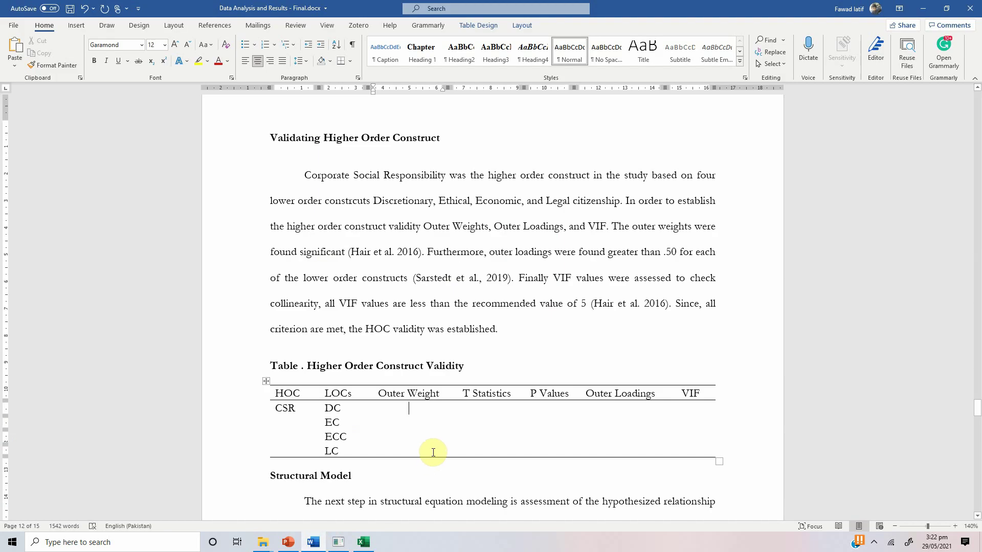
Switch to SmartPLS and run the PLS Algorithm on the Ref-for model with the path weighting scheme, opening the full report
{"action": "left_click", "coordinate": [338, 542]}
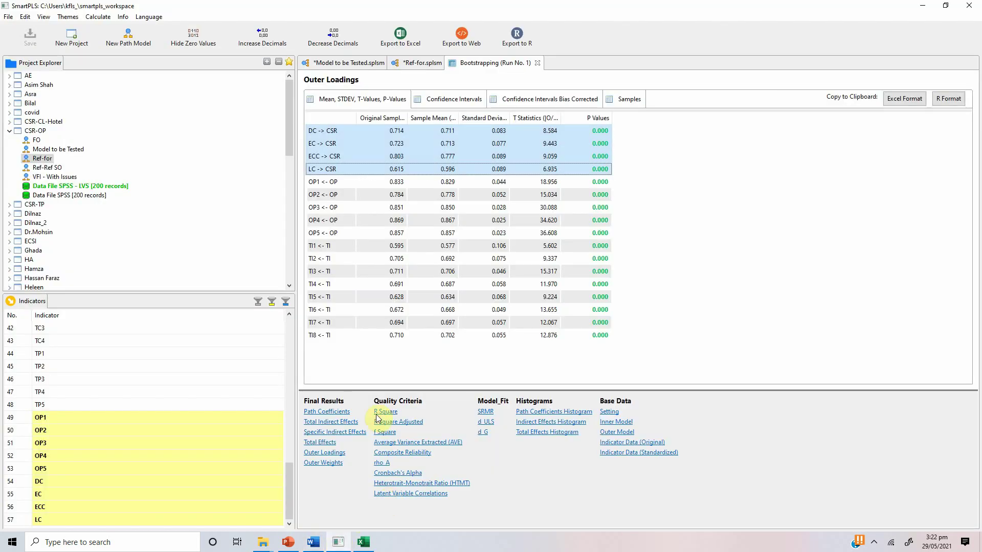
{"action": "left_click", "coordinate": [418, 64]}
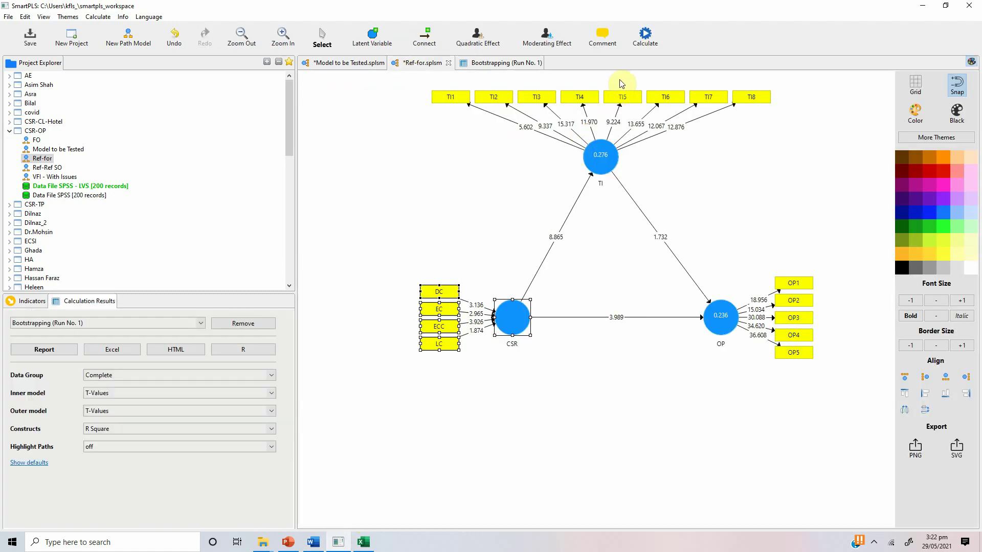
{"action": "left_click", "coordinate": [647, 36]}
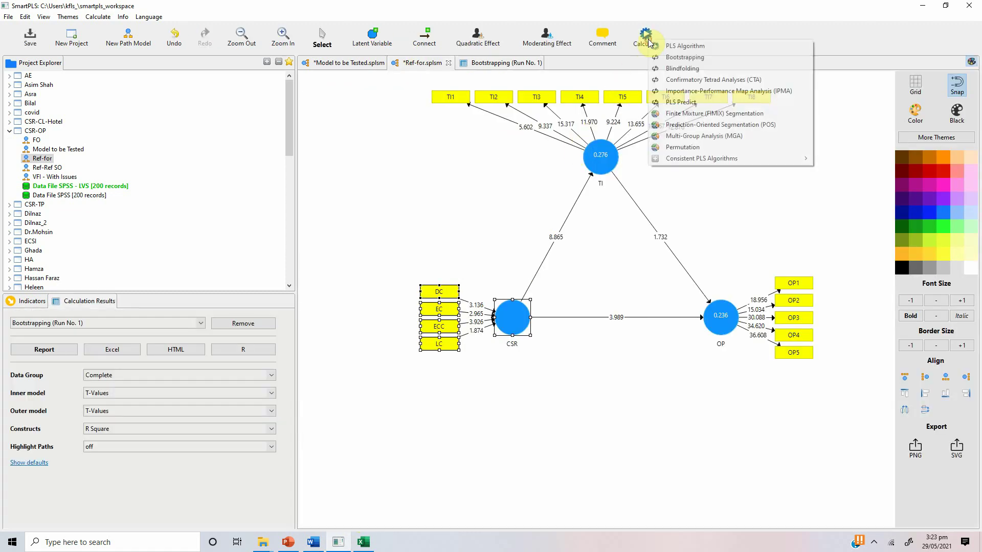
{"action": "left_click", "coordinate": [674, 49]}
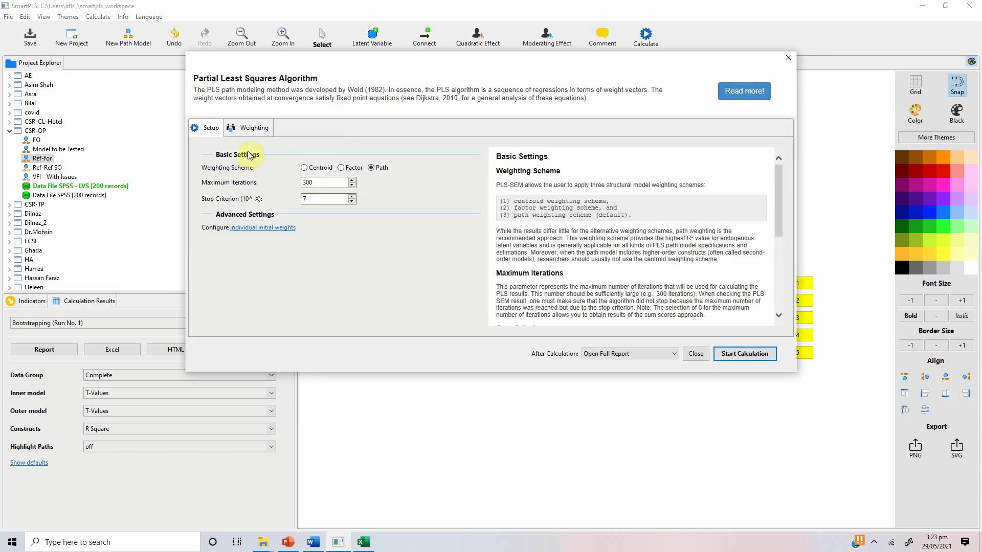
{"action": "left_click", "coordinate": [736, 355]}
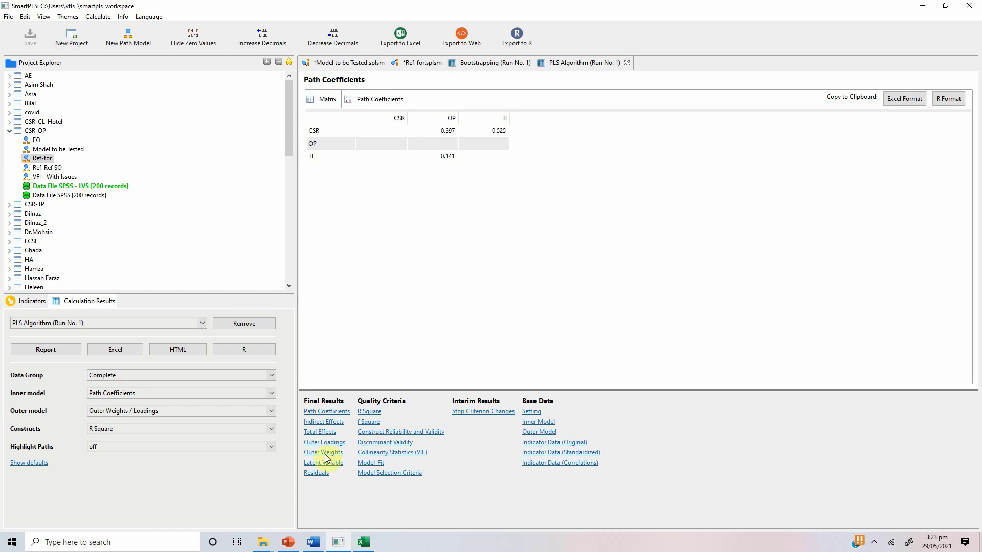
Open the Collinearity Statistics (VIF) and highlight the outer VIF values of DC, EC, ECC and LC
{"action": "left_click", "coordinate": [384, 453]}
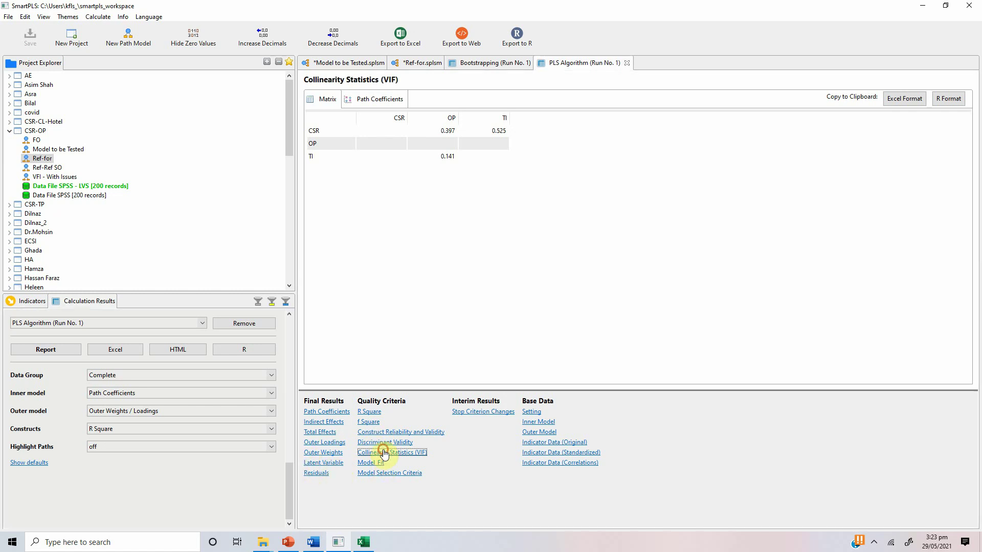
{"action": "left_click", "coordinate": [331, 128]}
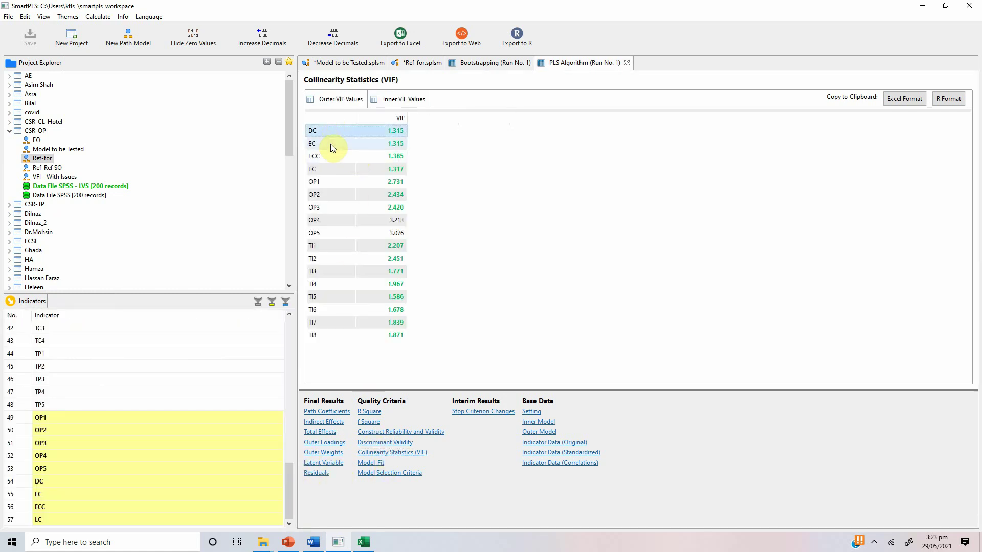
{"action": "left_click", "coordinate": [330, 167], "text": "shift"}
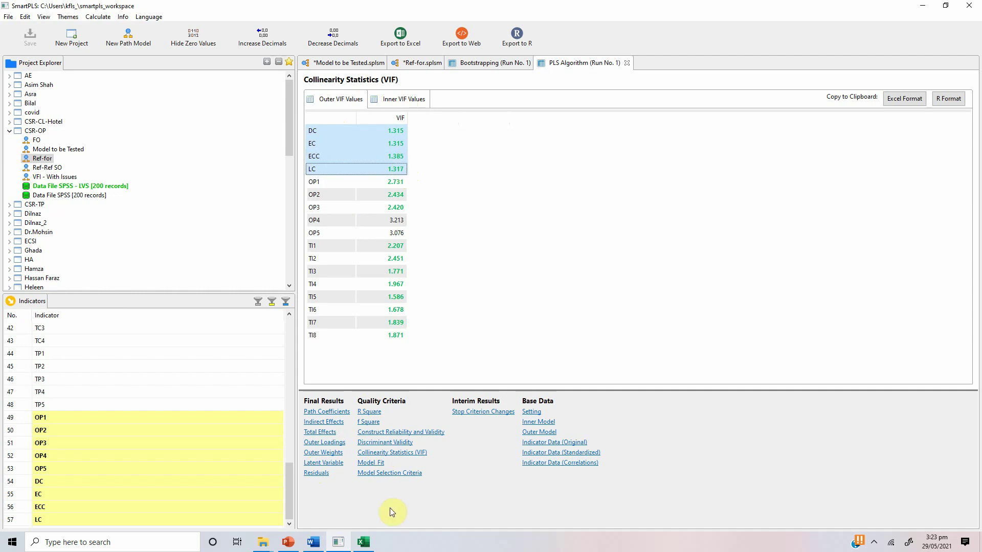
Switch to Word and review the Validating Higher Order Construct section and its table down to the Structural Model heading
{"action": "left_click", "coordinate": [311, 547]}
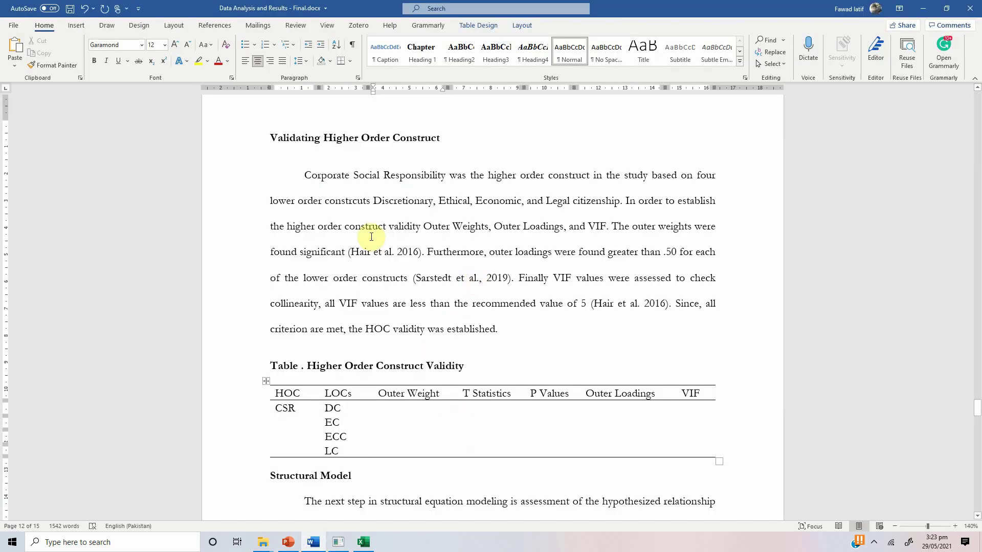
{"action": "mouse_move", "coordinate": [347, 546]}
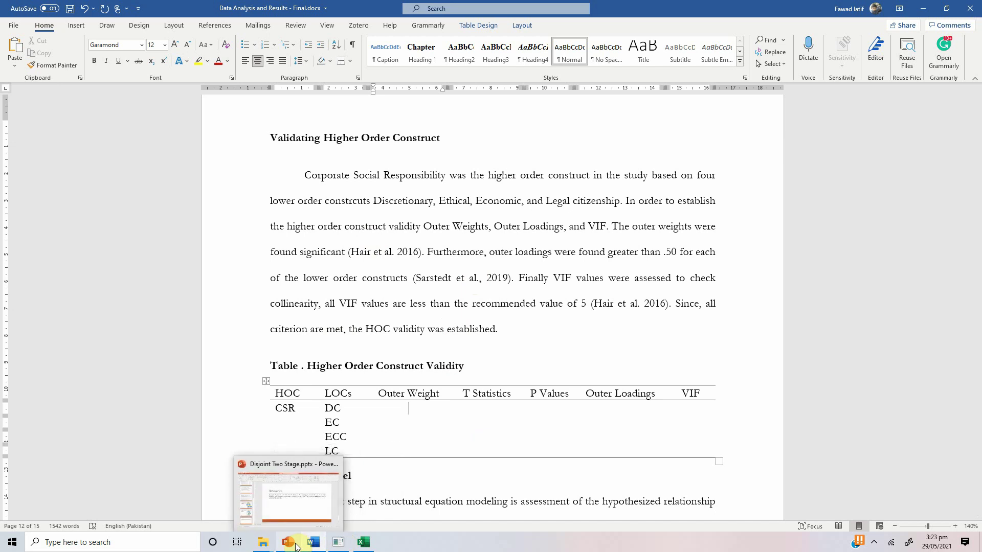
{"action": "left_click", "coordinate": [395, 479]}
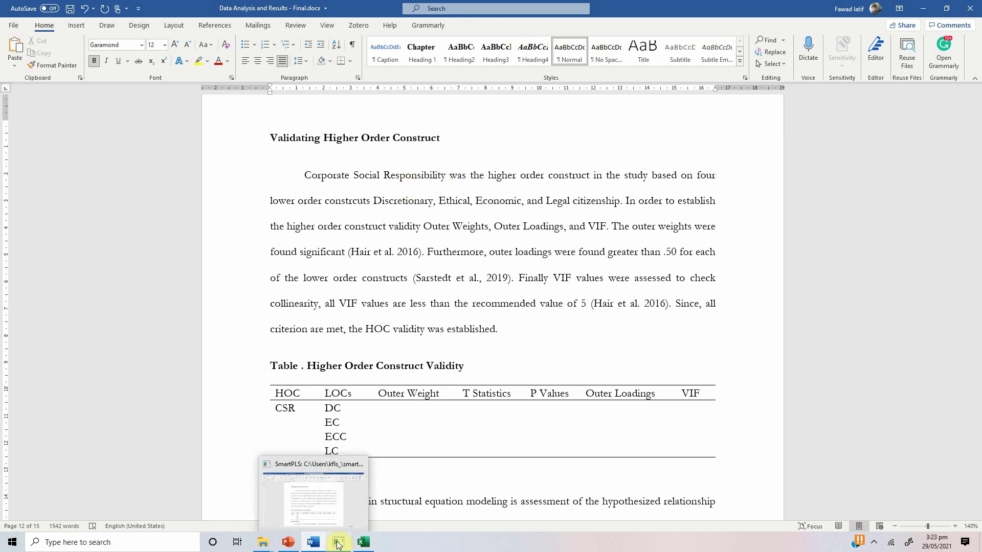
{"action": "mouse_move", "coordinate": [347, 543]}
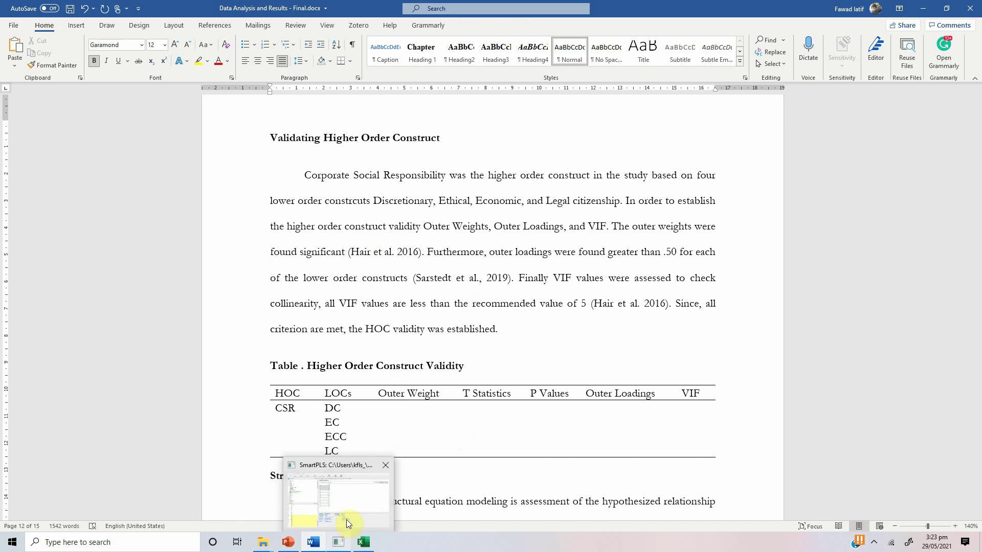
Return to SmartPLS and rerun Bootstrapping on the Ref-for model with 500 subsamples and Complete Bootstrapping, opening the full report
{"action": "left_click", "coordinate": [346, 509]}
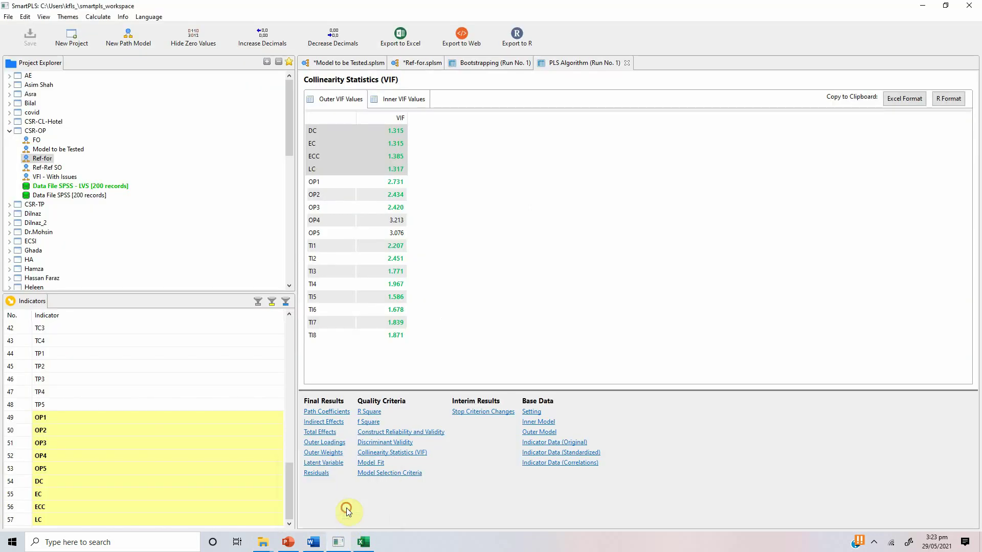
{"action": "left_click", "coordinate": [422, 66]}
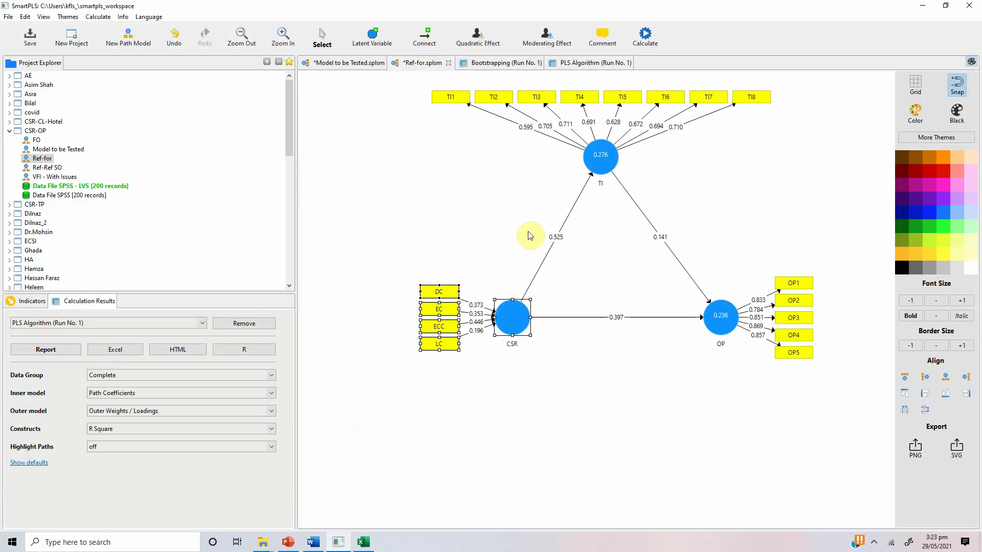
{"action": "left_click", "coordinate": [645, 38]}
{"action": "left_click", "coordinate": [660, 59]}
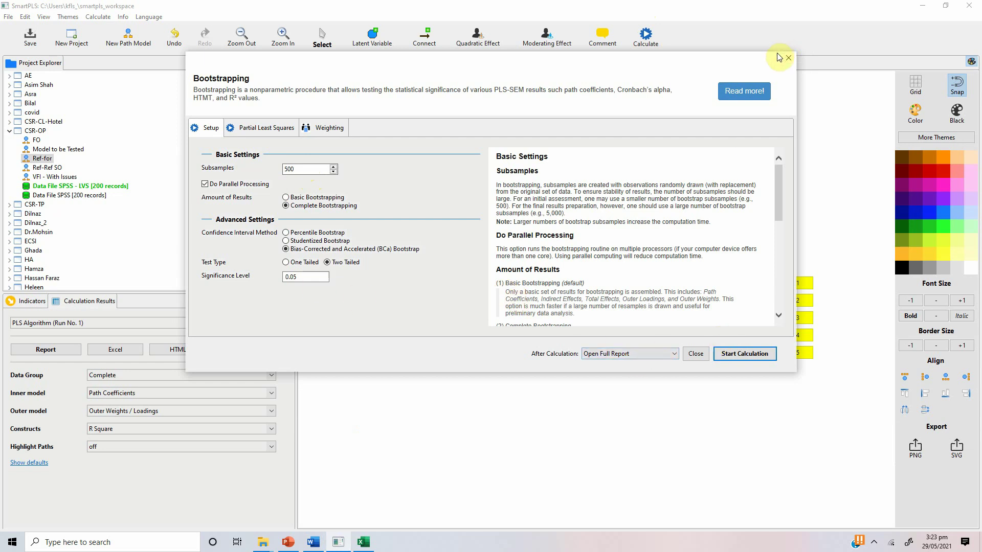
{"action": "left_click", "coordinate": [733, 362]}
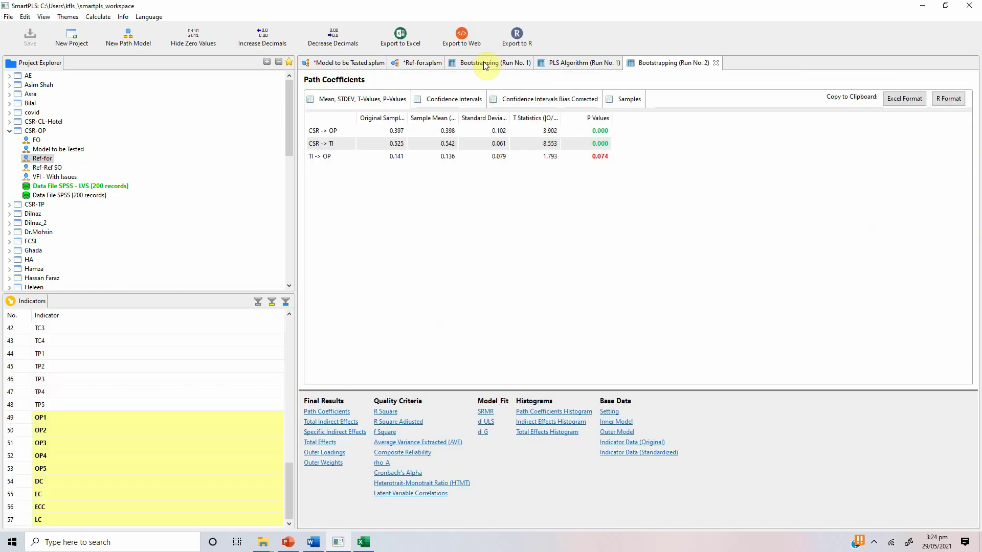
Examine the second bootstrapping run's path coefficients for CSR -> OP, CSR -> TI and TI -> OP, plus the specific indirect effect
{"action": "left_click", "coordinate": [484, 61]}
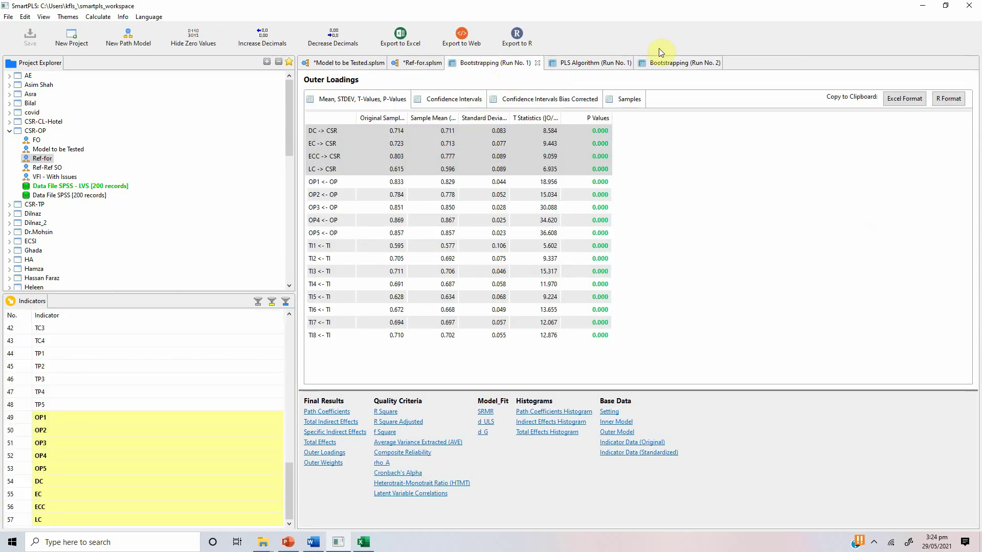
{"action": "left_click", "coordinate": [667, 64]}
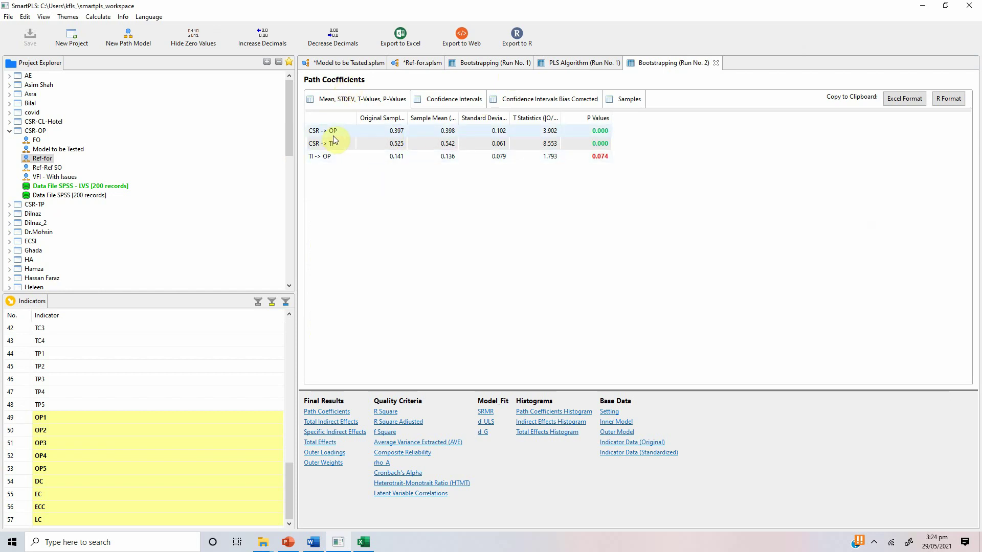
{"action": "left_click", "coordinate": [399, 63]}
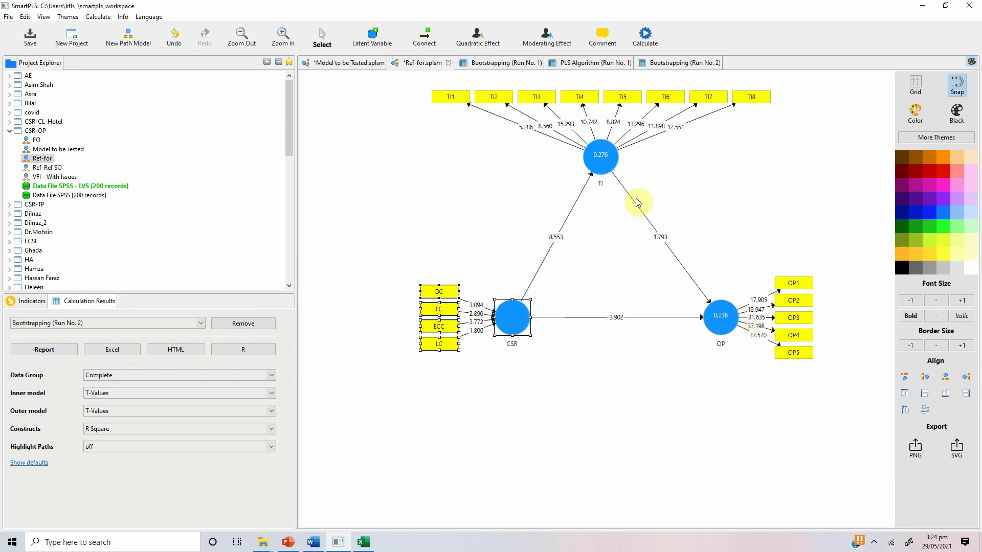
{"action": "left_click", "coordinate": [674, 63]}
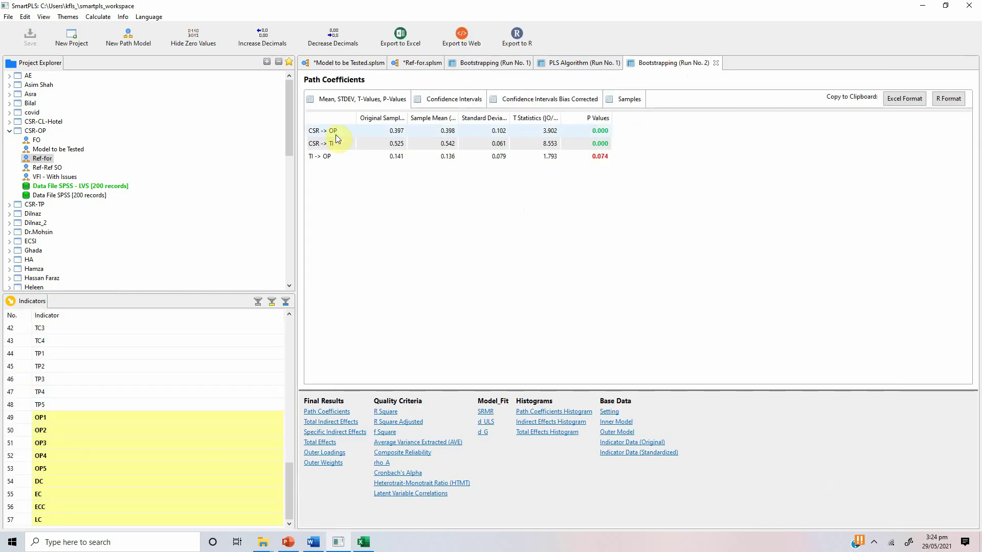
{"action": "left_click", "coordinate": [335, 134]}
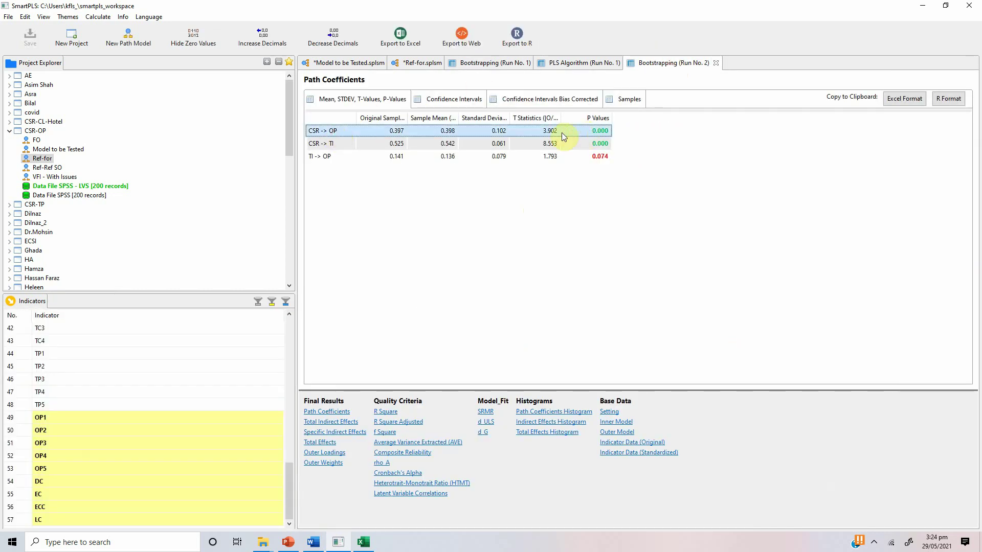
{"action": "left_click", "coordinate": [322, 146]}
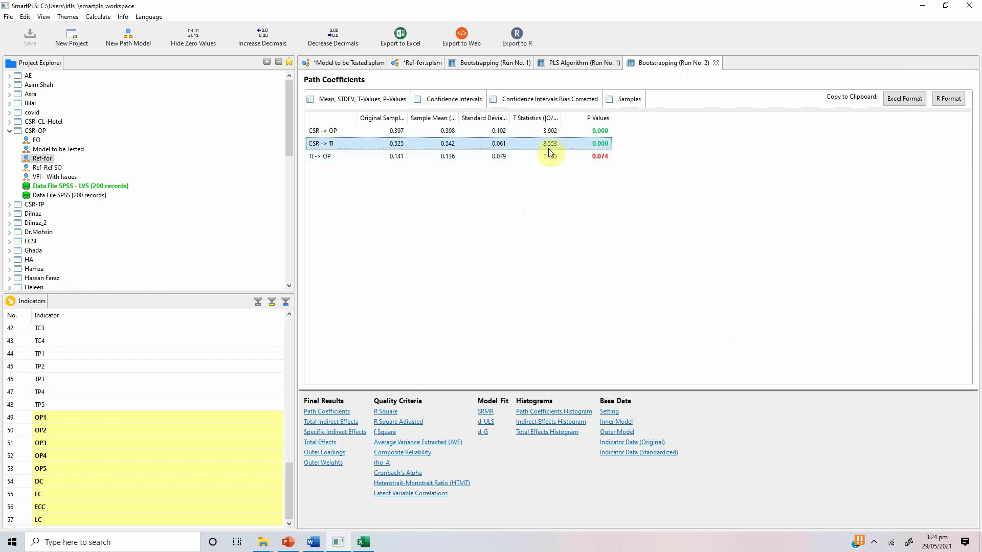
{"action": "left_click", "coordinate": [348, 157]}
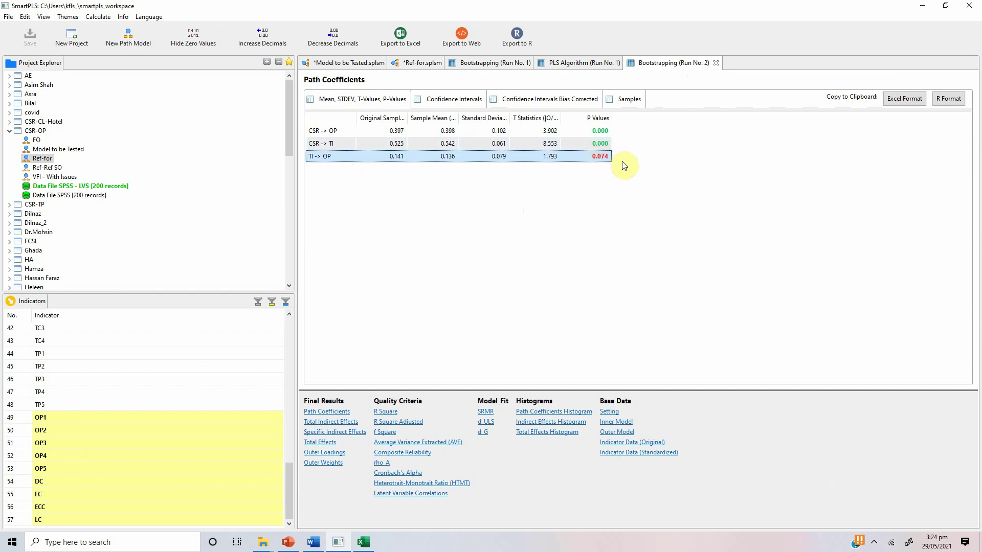
{"action": "left_click", "coordinate": [328, 433]}
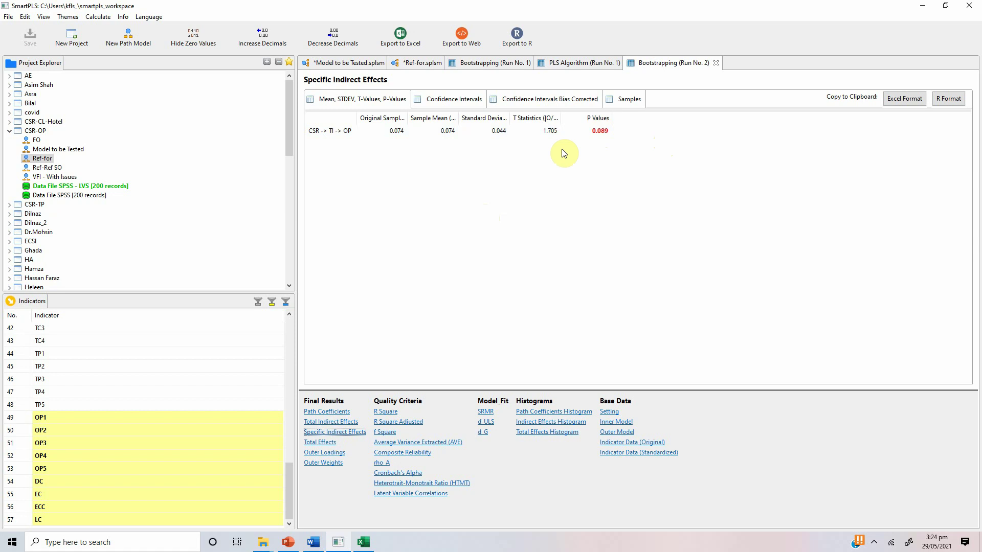
Switch to Word, review the H1 hypothesis on Organizational Performance and its reported β, t and p statistics, and return to SmartPLS
{"action": "left_click", "coordinate": [314, 542]}
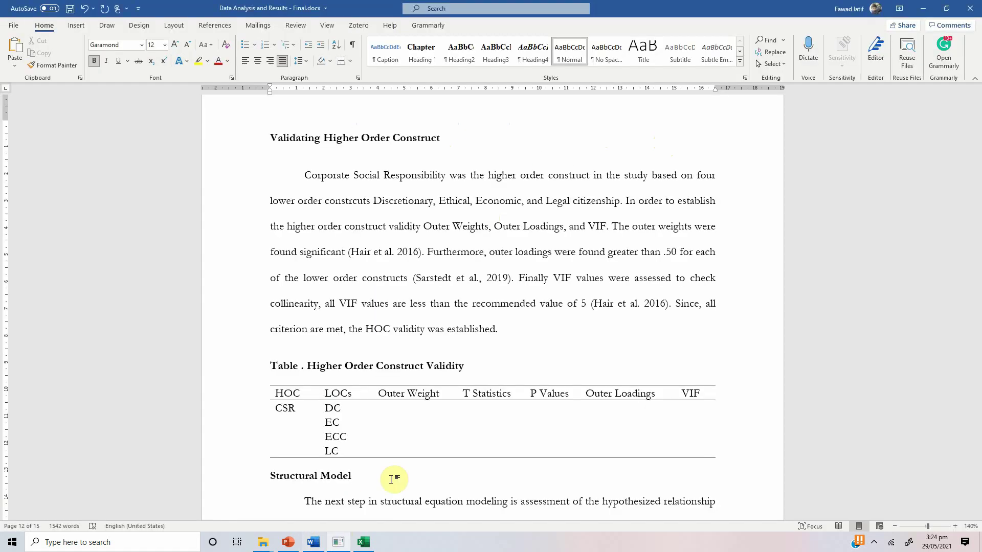
{"action": "scroll", "coordinate": [352, 486], "scroll_direction": "down", "scroll_amount": 5}
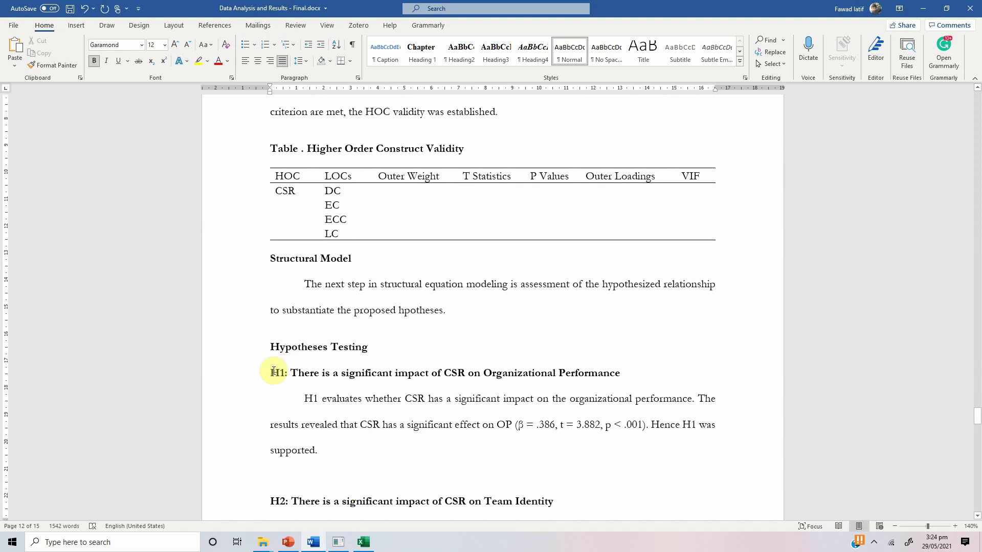
{"action": "left_click_drag", "start_coordinate": [277, 372], "coordinate": [619, 378]}
{"action": "left_click_drag", "start_coordinate": [303, 398], "coordinate": [706, 395]}
{"action": "key", "text": "Left"}
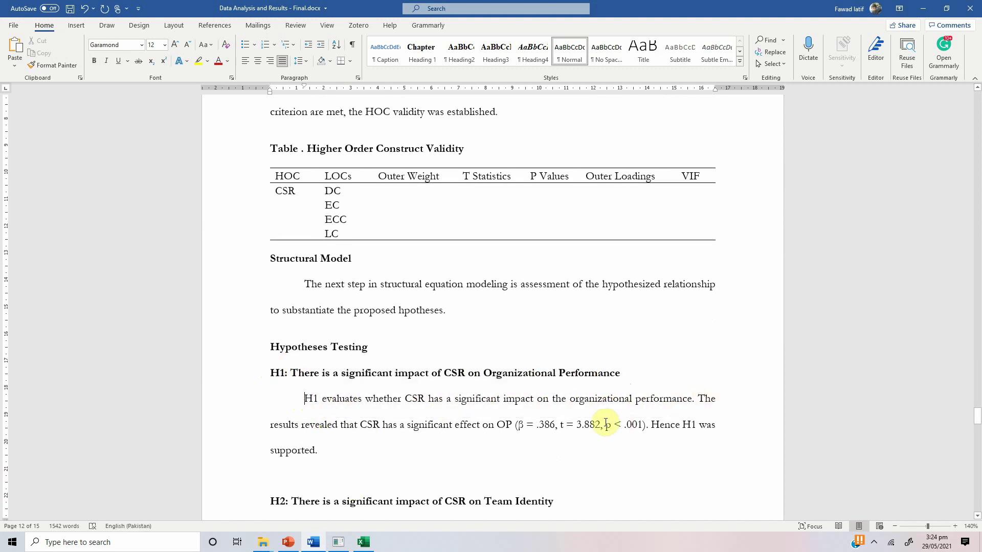
{"action": "left_click_drag", "start_coordinate": [497, 424], "coordinate": [642, 426]}
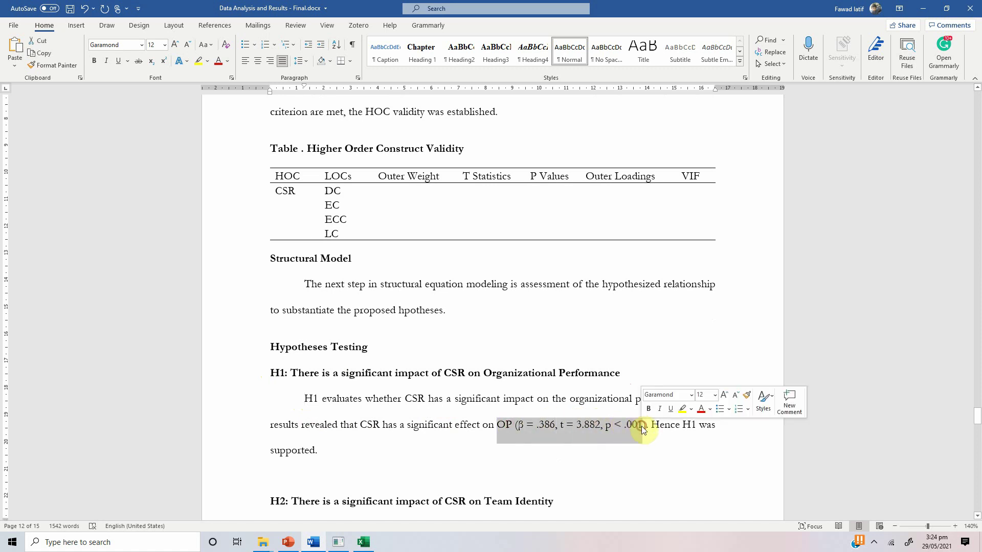
{"action": "left_click", "coordinate": [338, 542]}
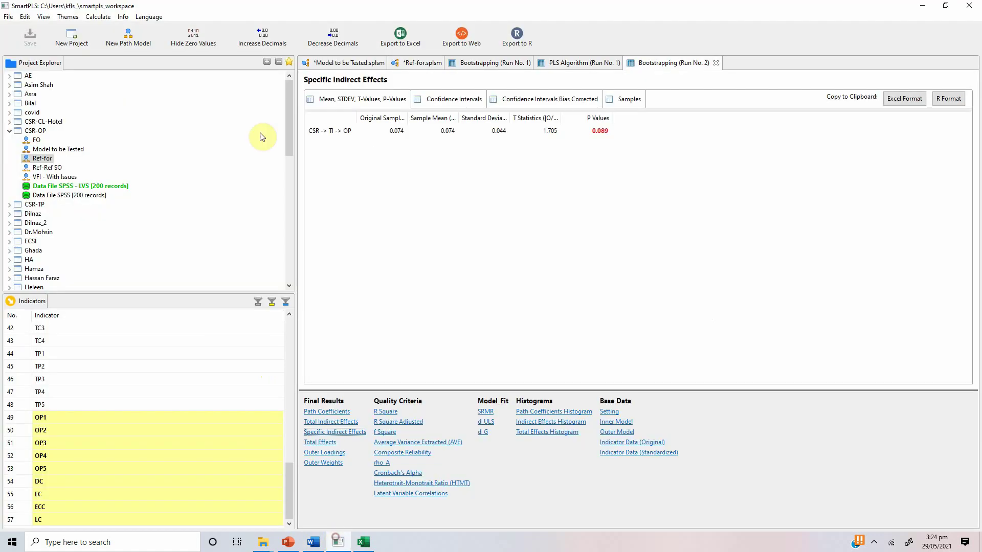
Using the SmartPLS path coefficients for CSR -> OP, update the H1 result in Word to β = .397 and t = 3.902
{"action": "left_click", "coordinate": [323, 411]}
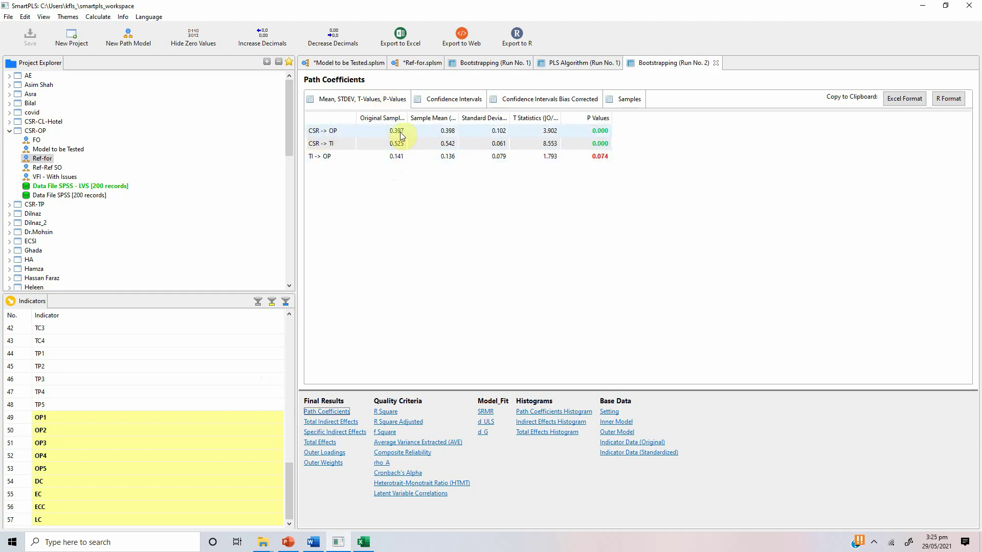
{"action": "left_click", "coordinate": [310, 539]}
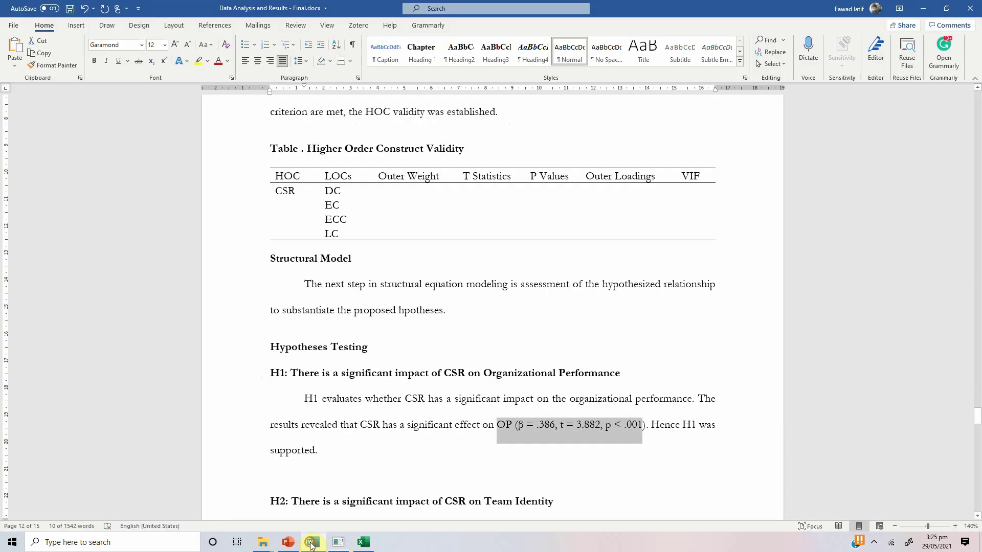
{"action": "double_click", "coordinate": [549, 425]}
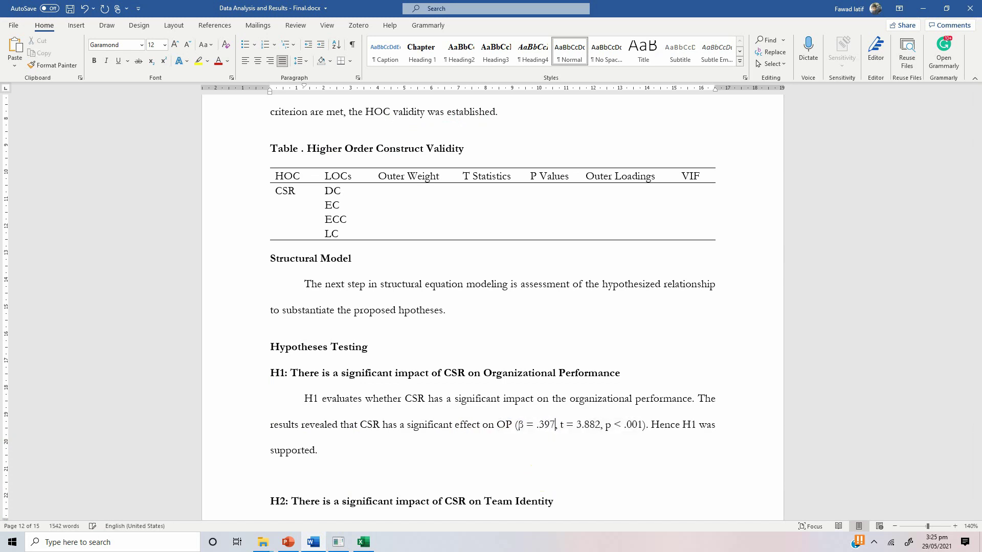
{"action": "left_click", "coordinate": [340, 543]}
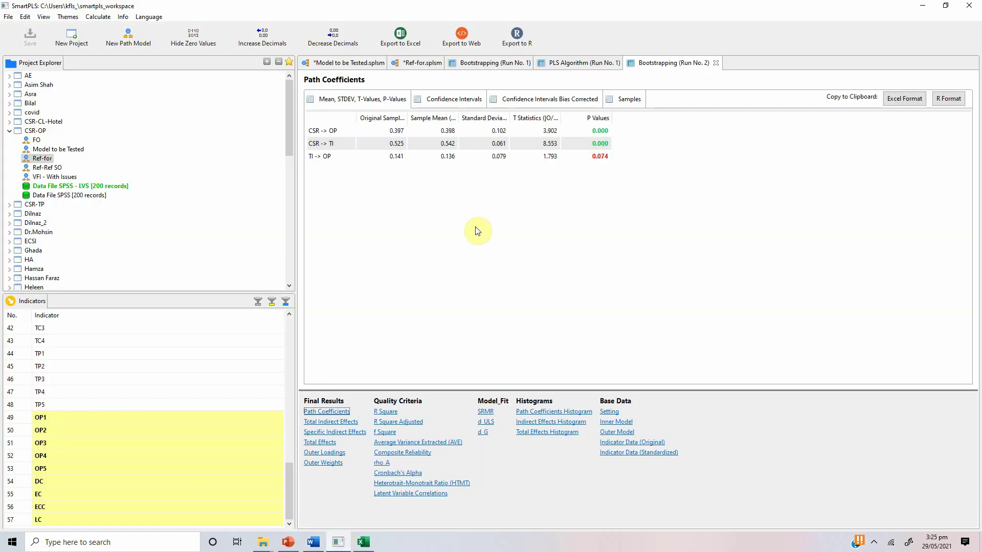
{"action": "left_click", "coordinate": [312, 545]}
{"action": "double_click", "coordinate": [587, 424]}
{"action": "type", "text": "3.902"}
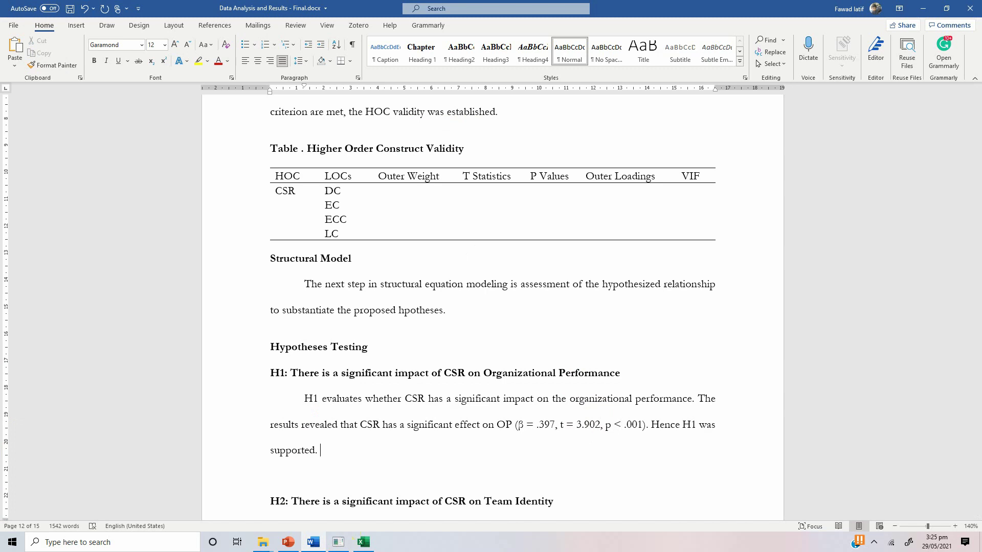
Review the H2 and H3 paragraphs and the H4 Mediation Analysis text, including its indirect, total and direct effect statistics
{"action": "scroll", "coordinate": [619, 507], "scroll_direction": "down", "scroll_amount": 5}
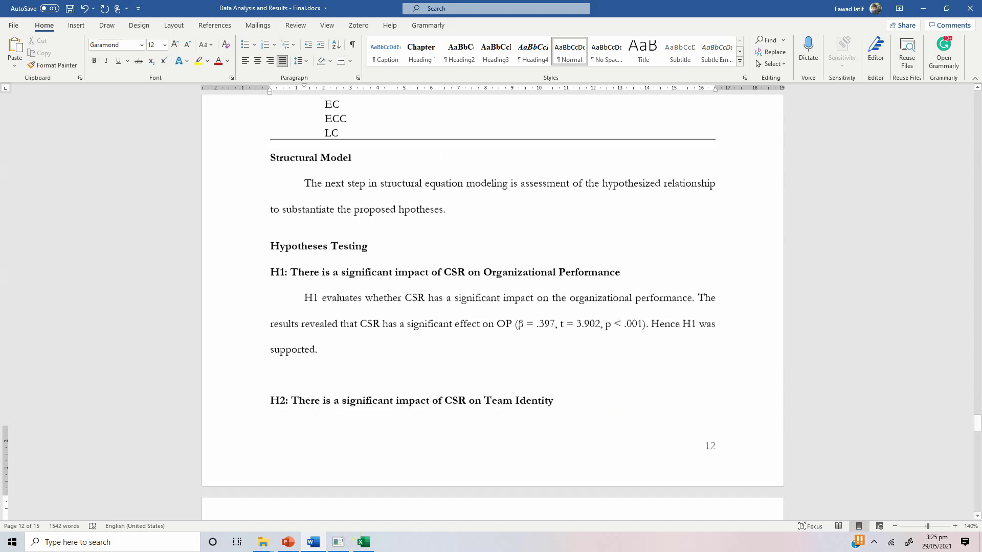
{"action": "scroll", "coordinate": [618, 508], "scroll_direction": "down", "scroll_amount": 6}
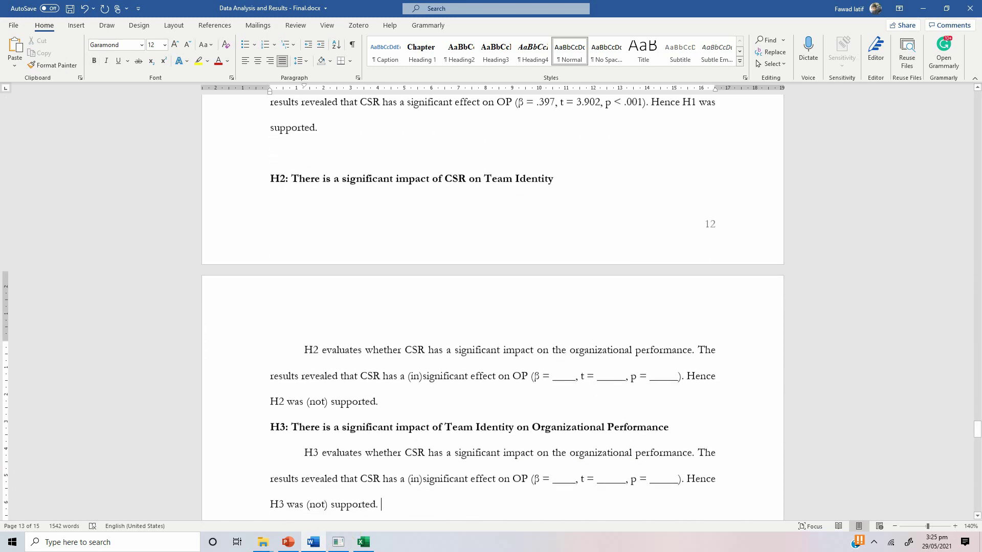
{"action": "scroll", "coordinate": [537, 509], "scroll_direction": "down", "scroll_amount": 1}
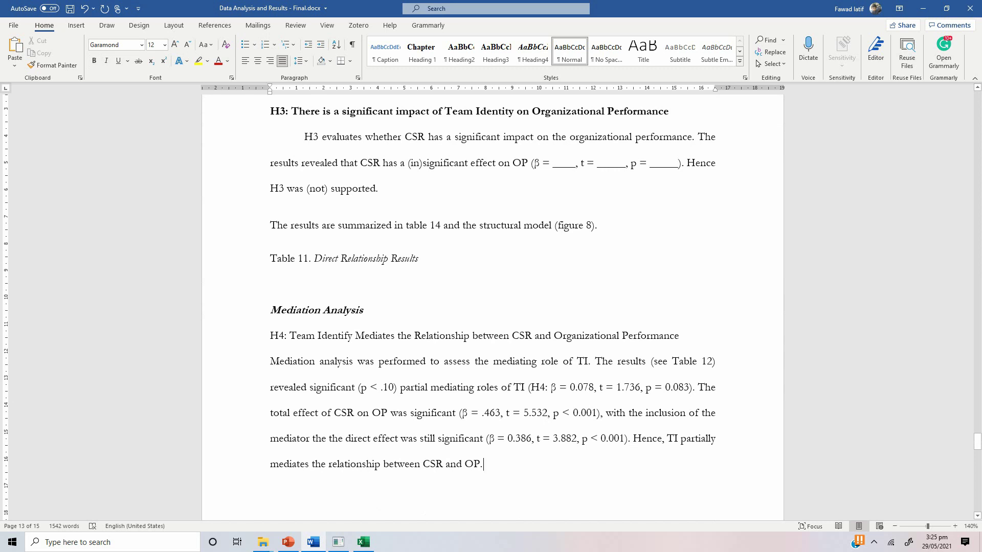
{"action": "left_click", "coordinate": [574, 362]}
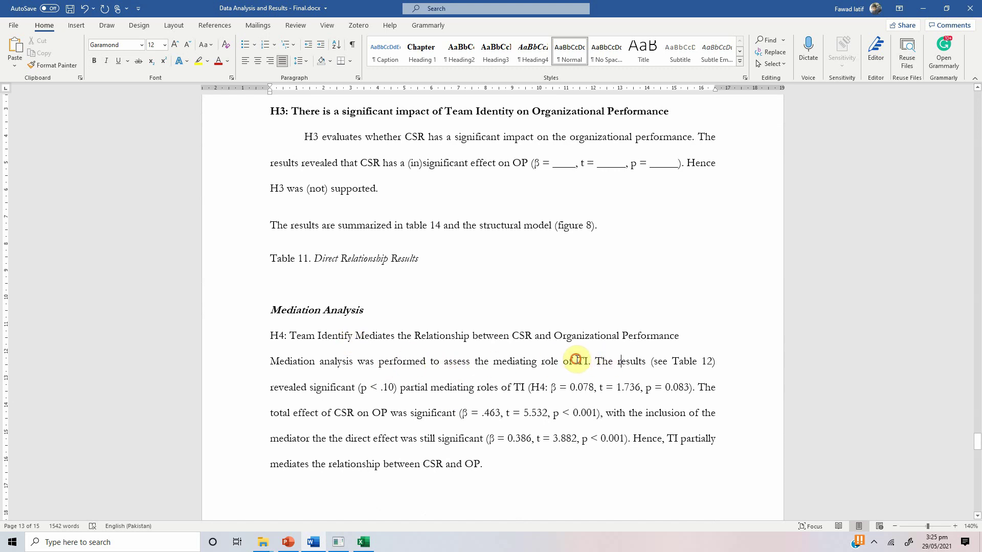
{"action": "double_click", "coordinate": [587, 360]}
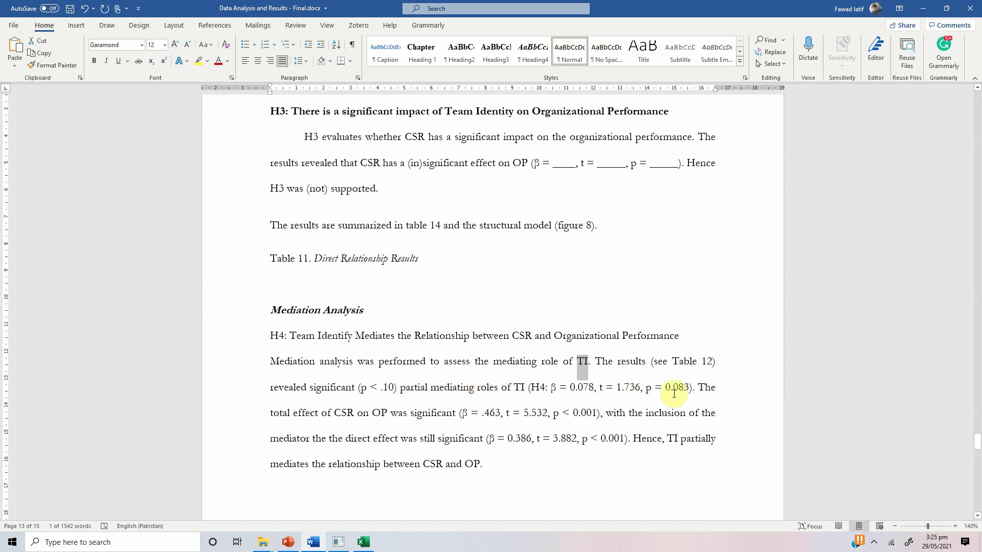
{"action": "left_click_drag", "start_coordinate": [656, 387], "coordinate": [689, 388]}
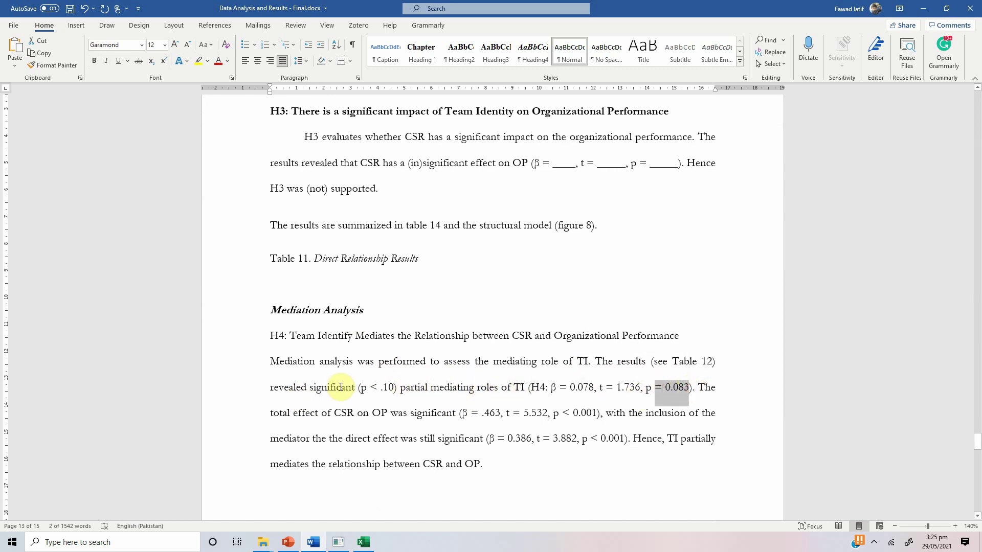
{"action": "left_click", "coordinate": [504, 414]}
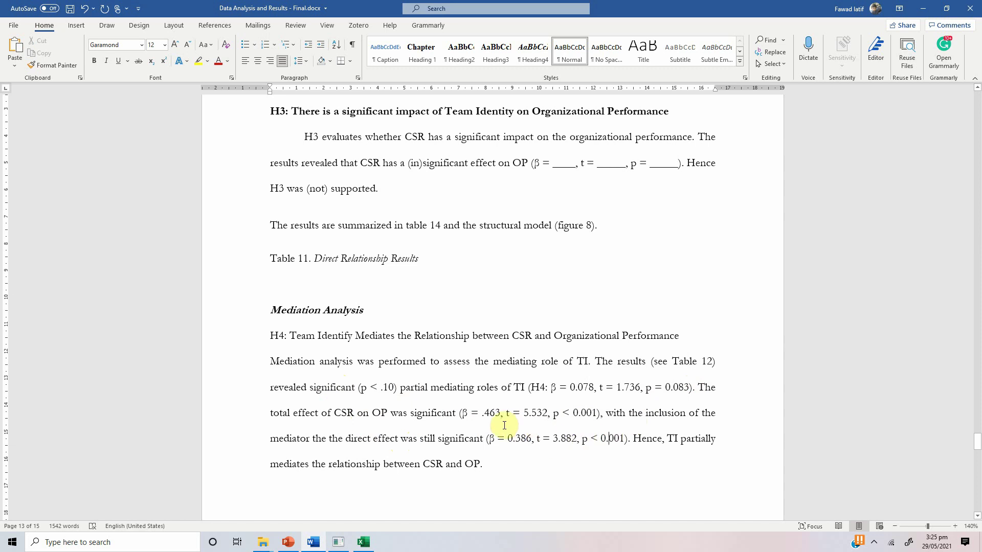
Examine Table 12, Mediation Results, against the Mediation Analysis paragraph that refers to it
{"action": "scroll", "coordinate": [504, 425], "scroll_direction": "down", "scroll_amount": 15}
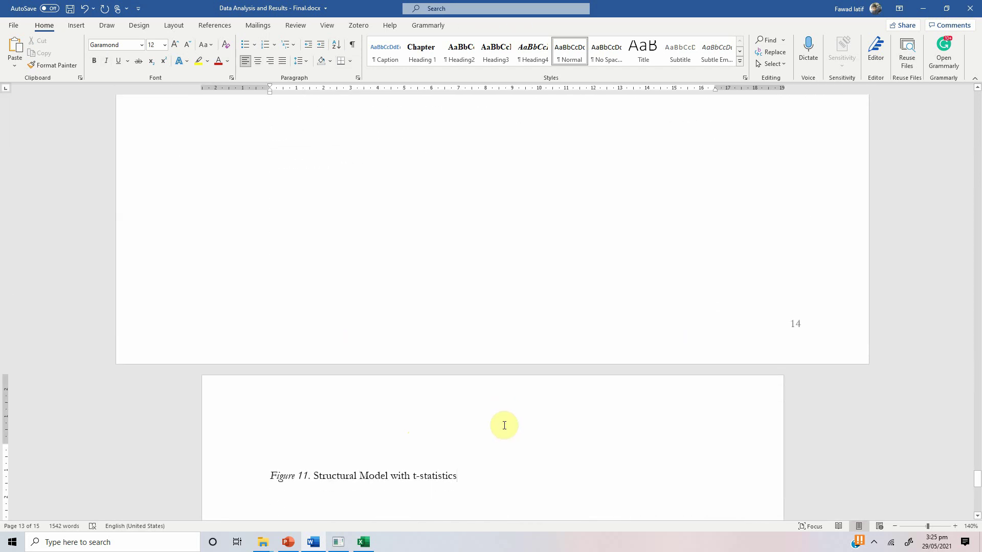
{"action": "scroll", "coordinate": [504, 425], "scroll_direction": "up", "scroll_amount": 15}
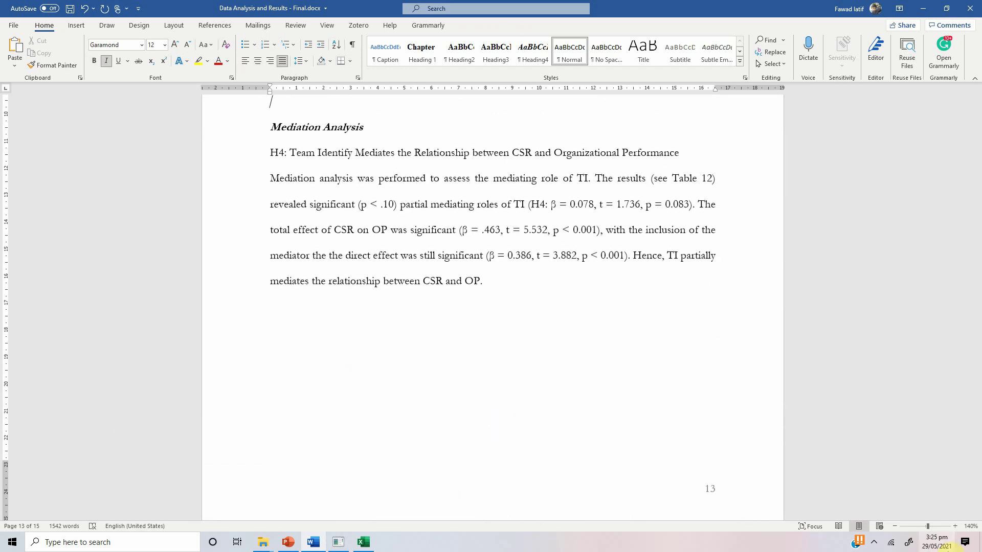
{"action": "left_click", "coordinate": [977, 516]}
{"action": "left_click_drag", "start_coordinate": [978, 516], "coordinate": [978, 516]}
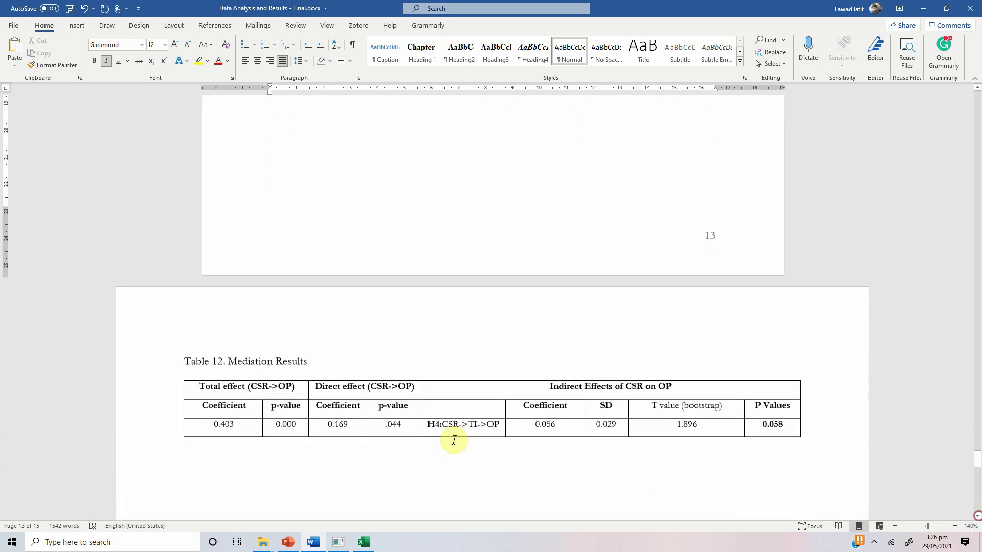
{"action": "left_click", "coordinate": [212, 421]}
{"action": "key", "text": "shift+F5"}
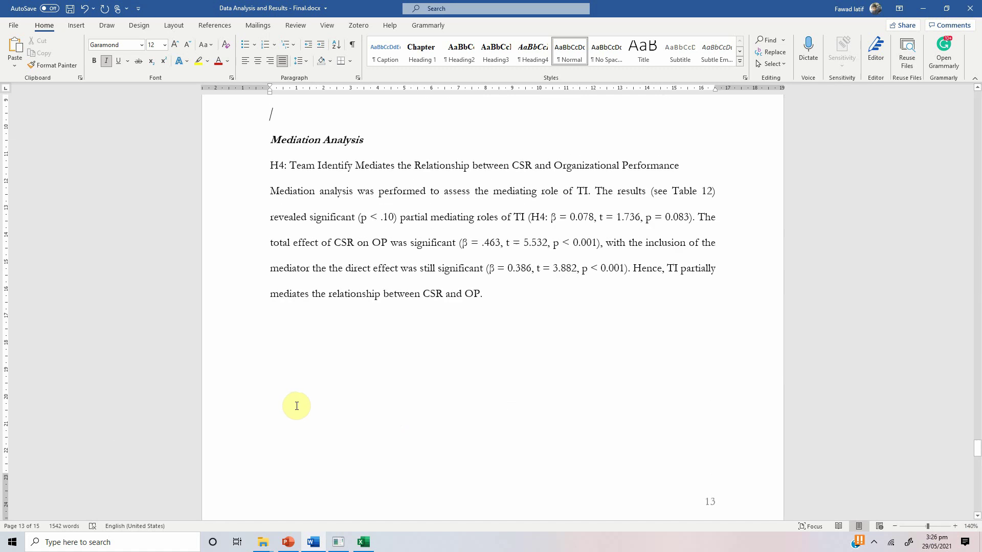
{"action": "key", "text": "shift+F5"}
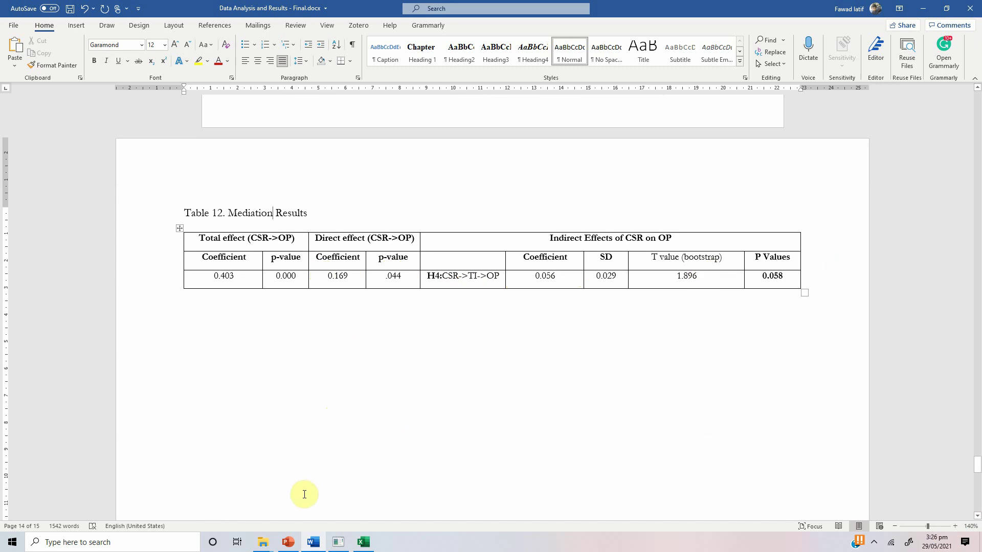
Switch to SmartPLS, check the specific indirect effect CSR -> TI -> OP in the second bootstrapping run, and return to Word
{"action": "left_click", "coordinate": [332, 542]}
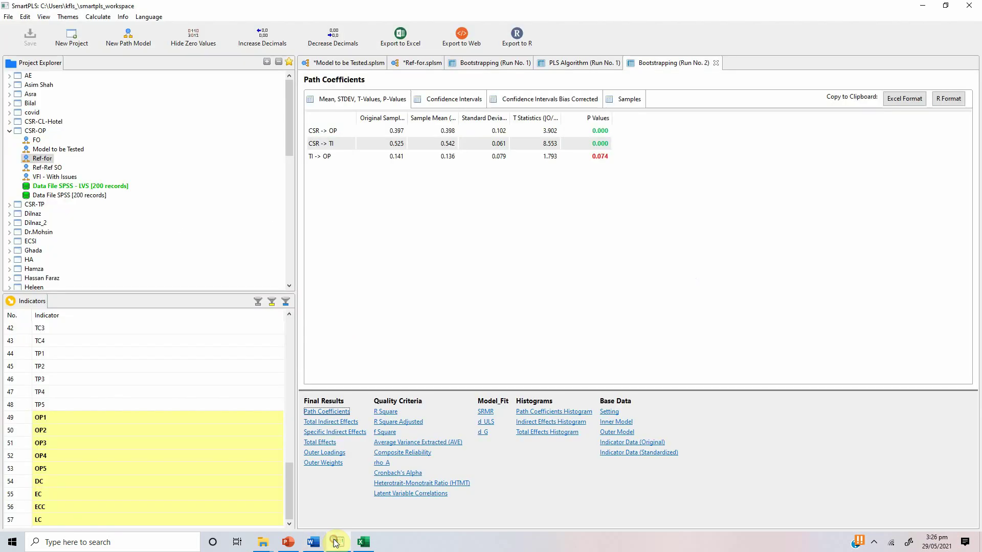
{"action": "left_click", "coordinate": [313, 435]}
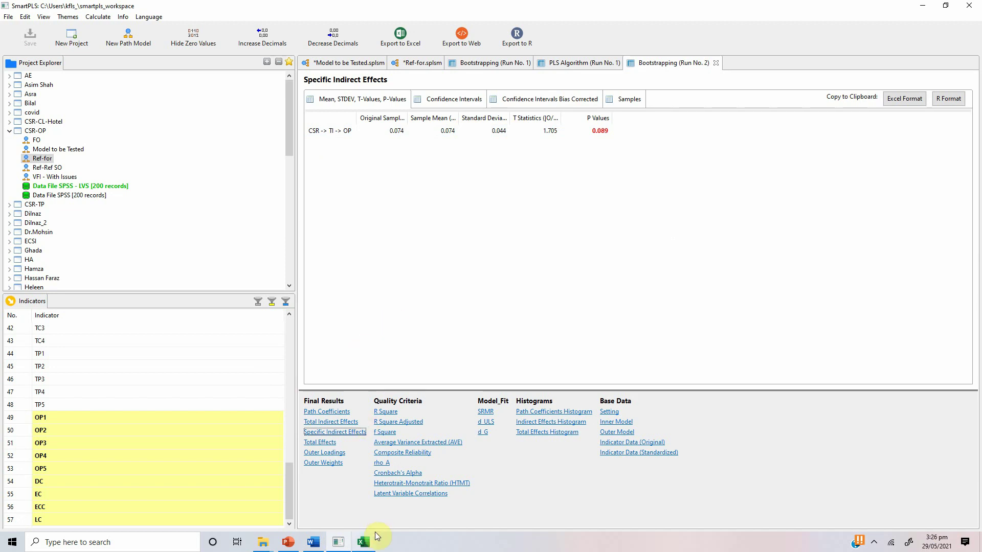
{"action": "left_click", "coordinate": [313, 542]}
Copy the Ref-for model from SmartPLS as an image and paste it above the Figure 11 Structural Model with t-statistics caption in Word
{"action": "scroll", "coordinate": [472, 428], "scroll_direction": "up", "scroll_amount": 5}
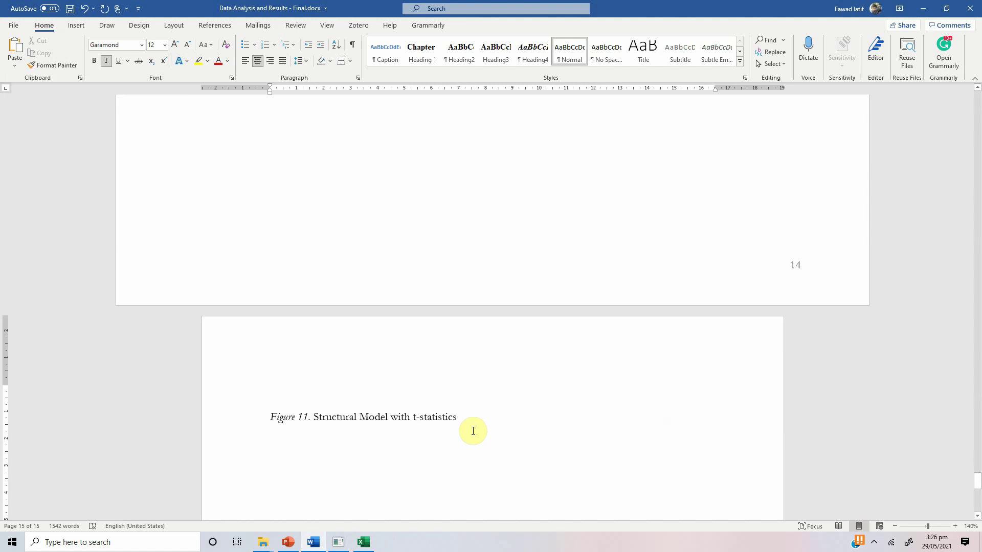
{"action": "left_click", "coordinate": [338, 541]}
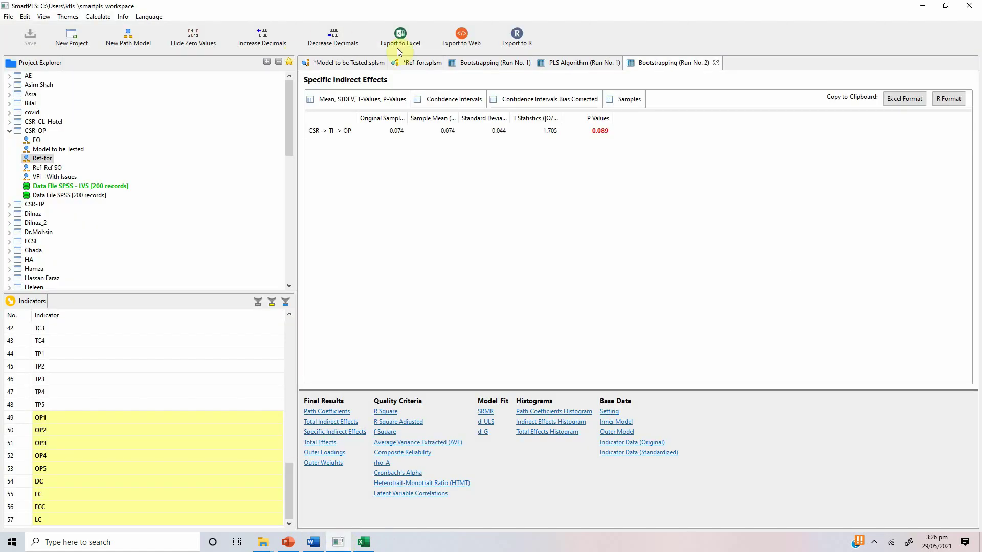
{"action": "left_click", "coordinate": [418, 62]}
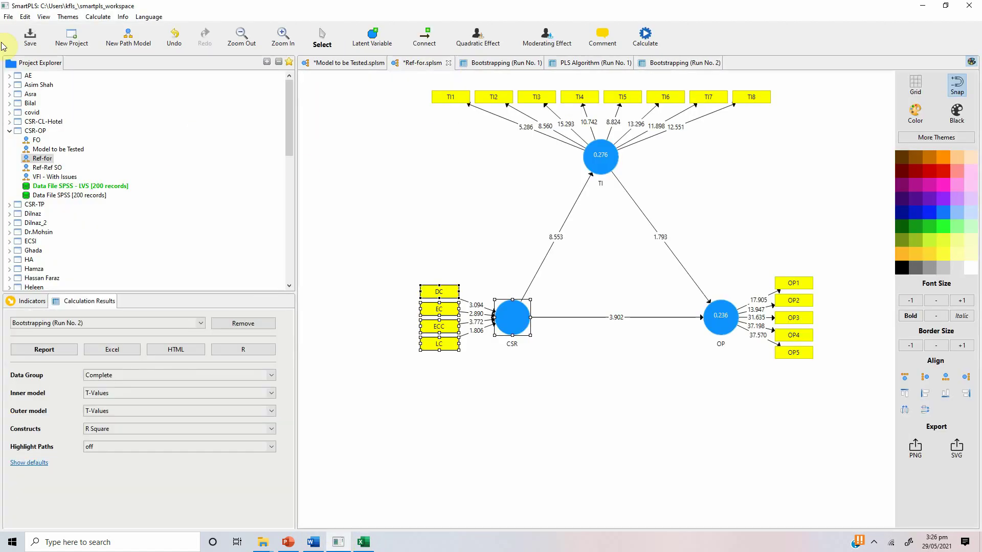
{"action": "left_click", "coordinate": [9, 16]}
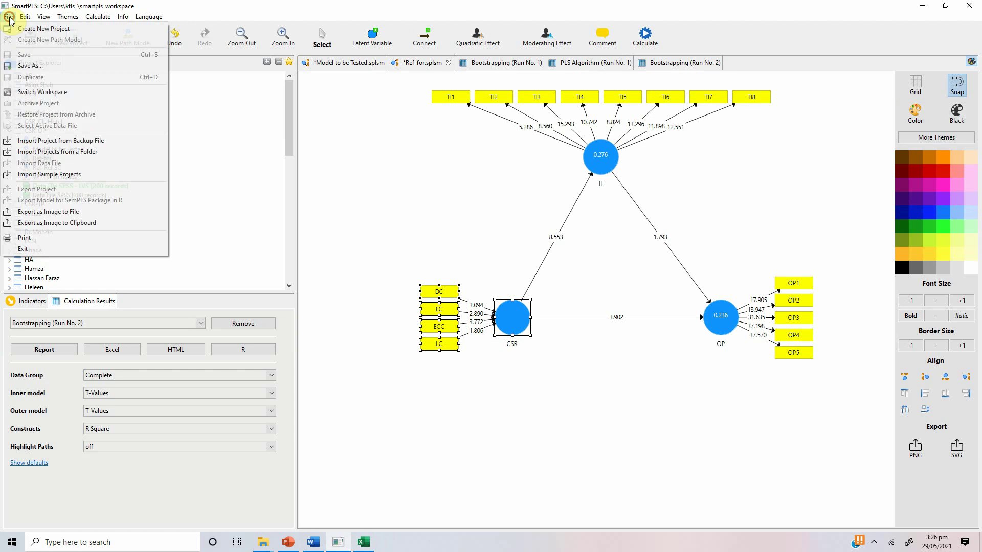
{"action": "left_click", "coordinate": [61, 225]}
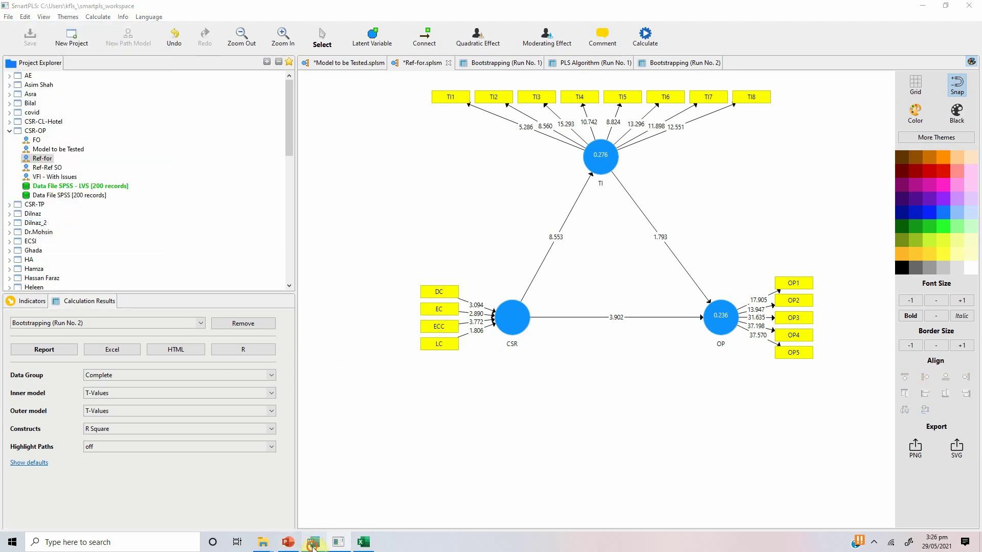
{"action": "left_click", "coordinate": [313, 543]}
{"action": "key", "text": "ctrl+v"}
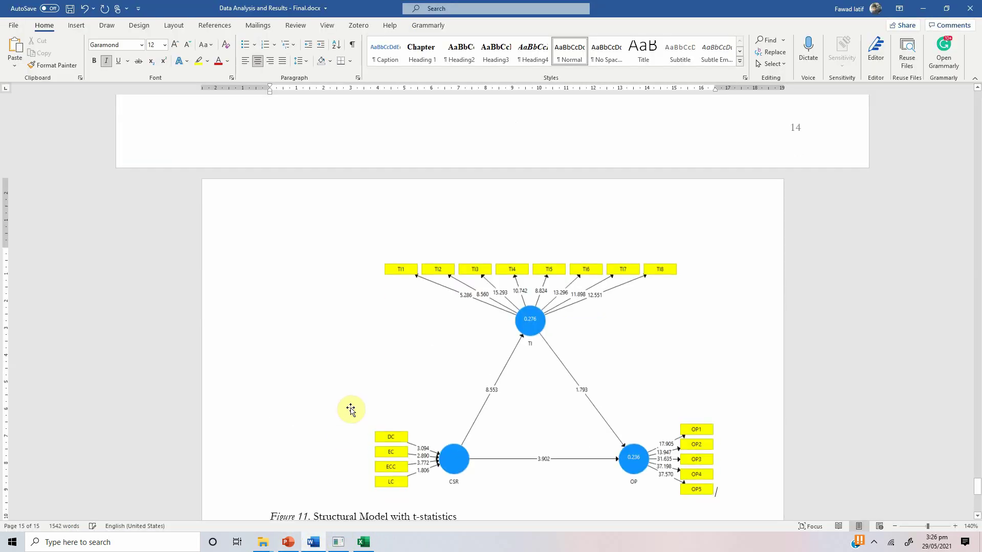